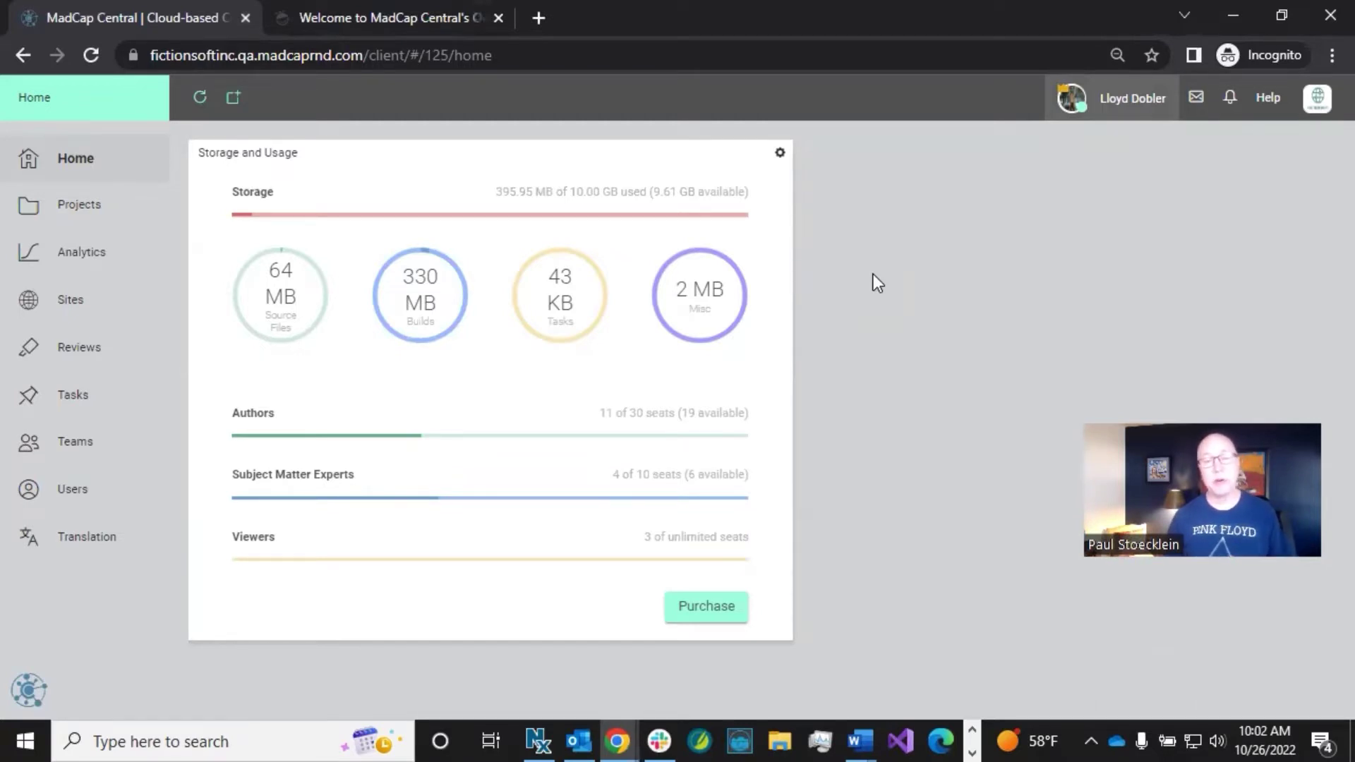
left_click(1106, 98)
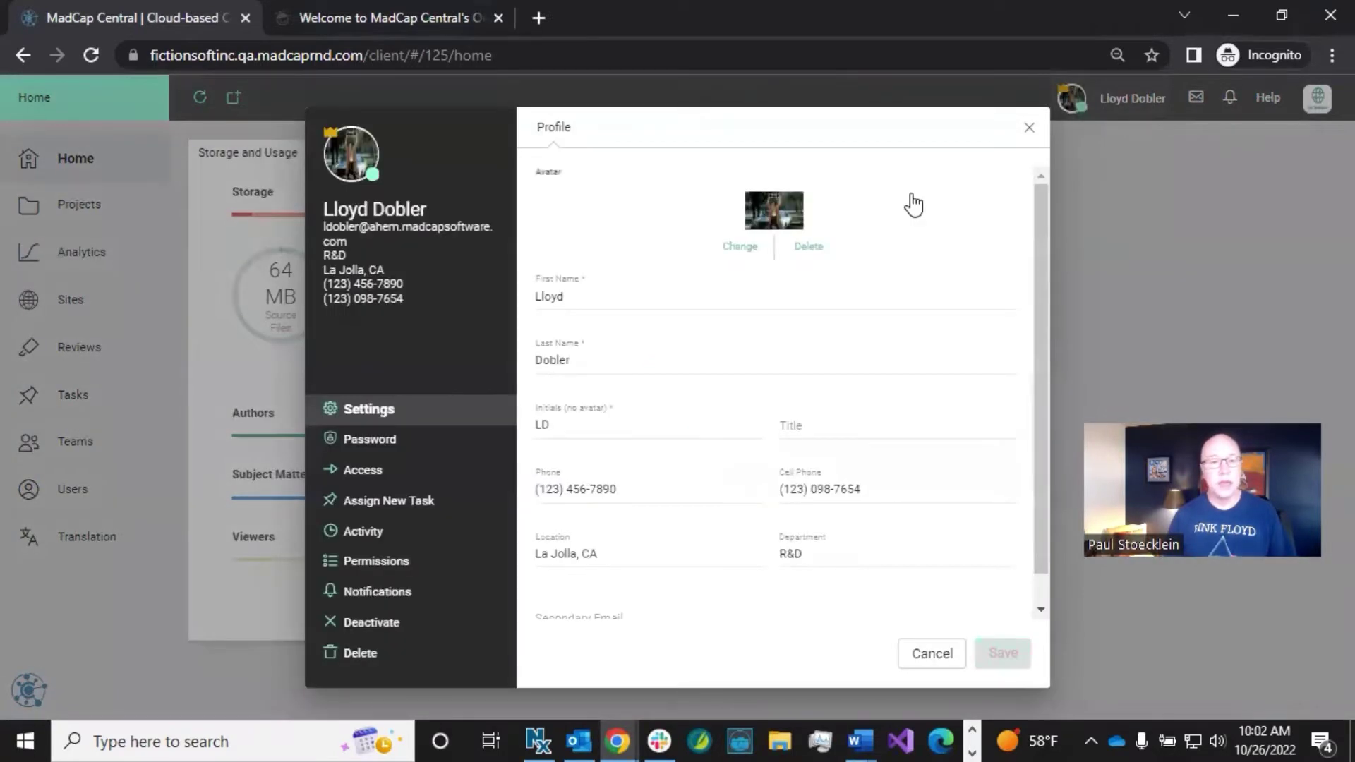
left_click(412, 562)
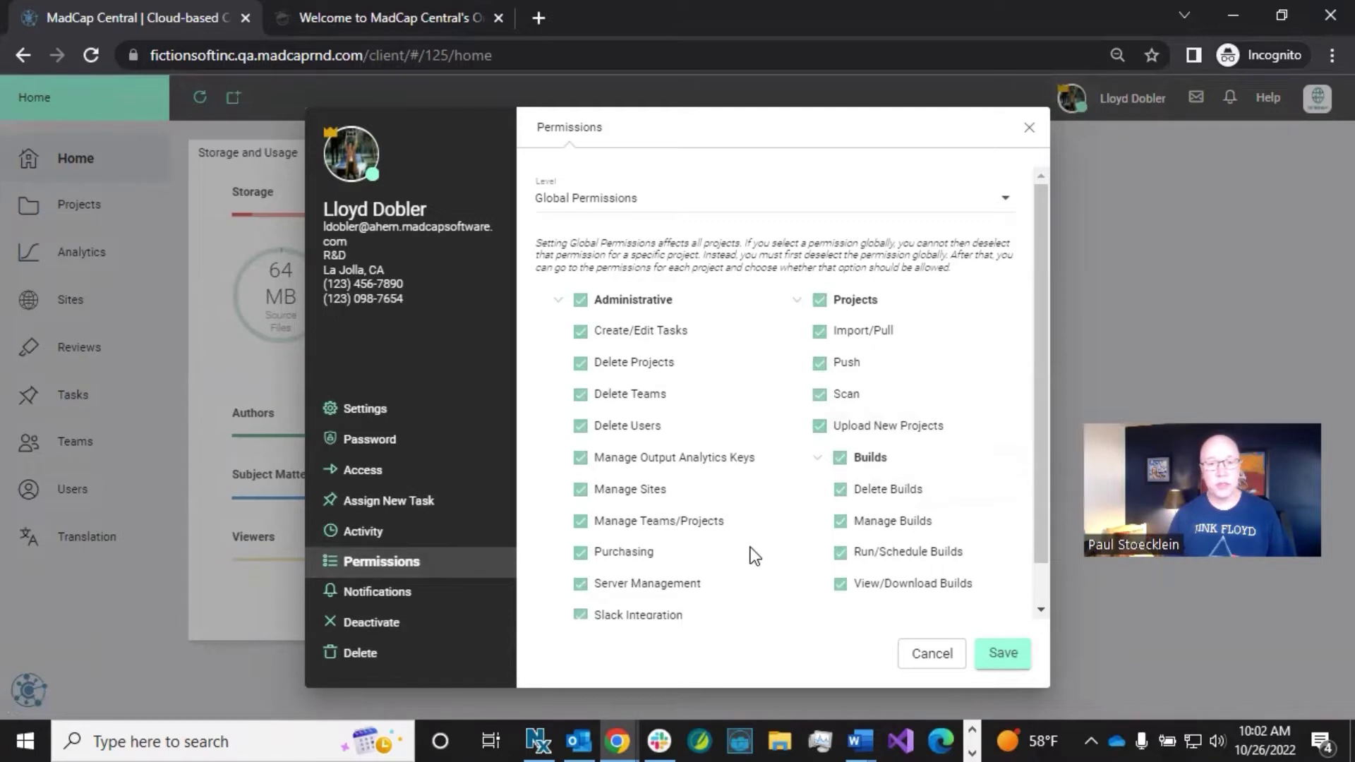
mouse_move(646, 594)
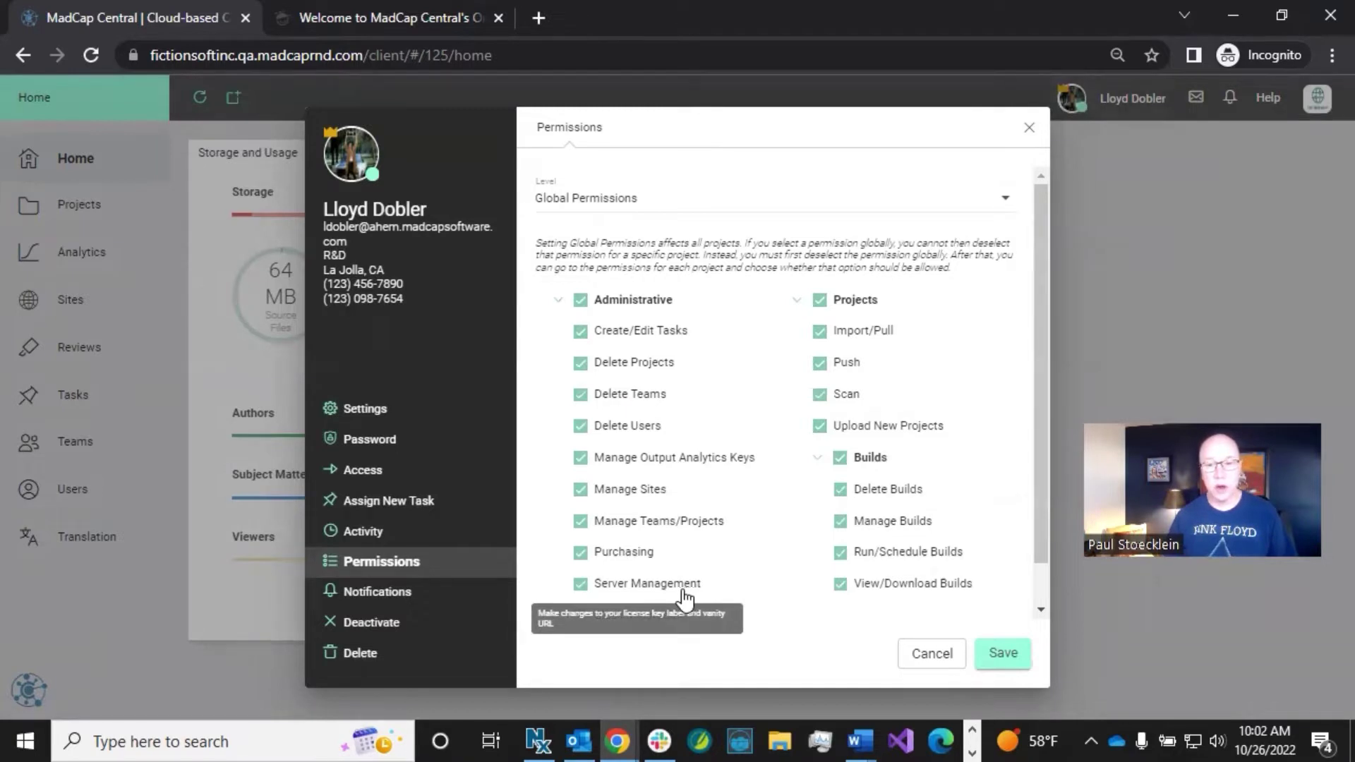
left_click(911, 655)
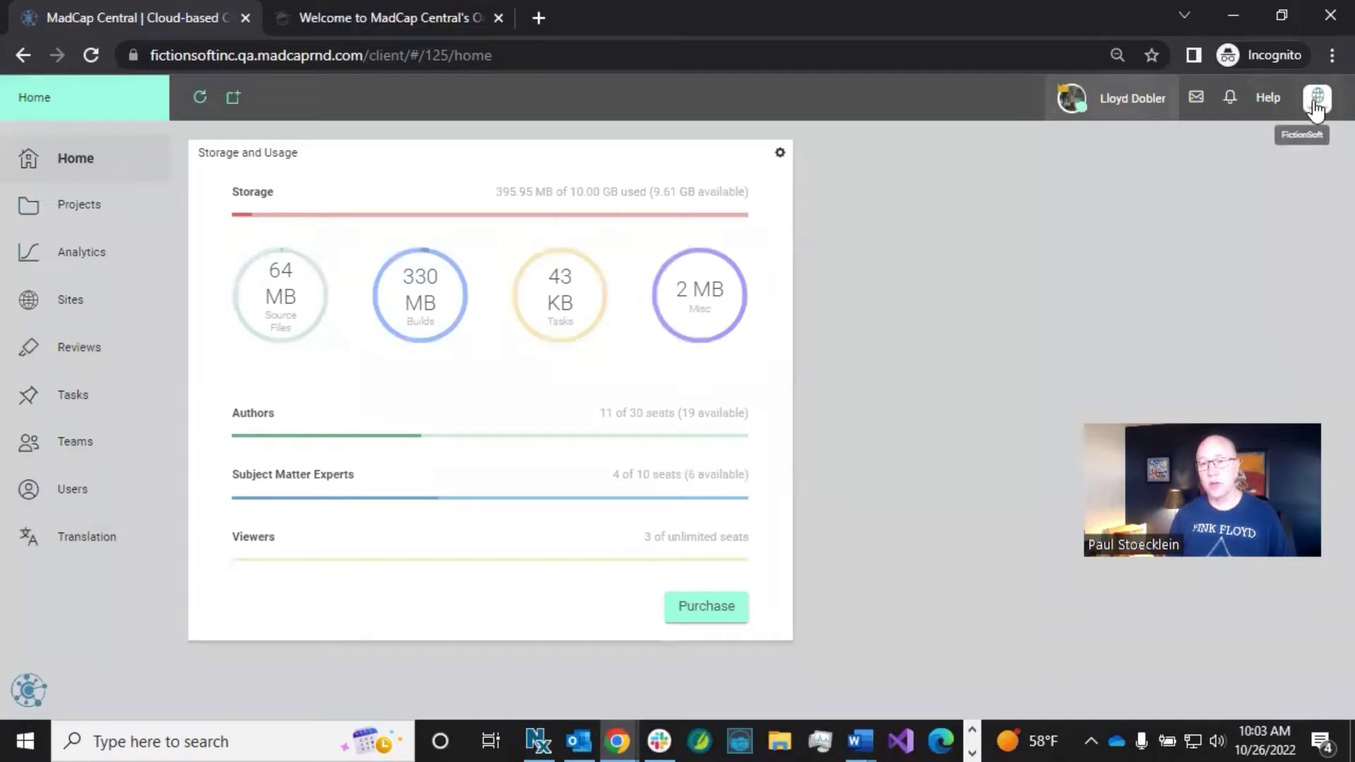
left_click(1313, 104)
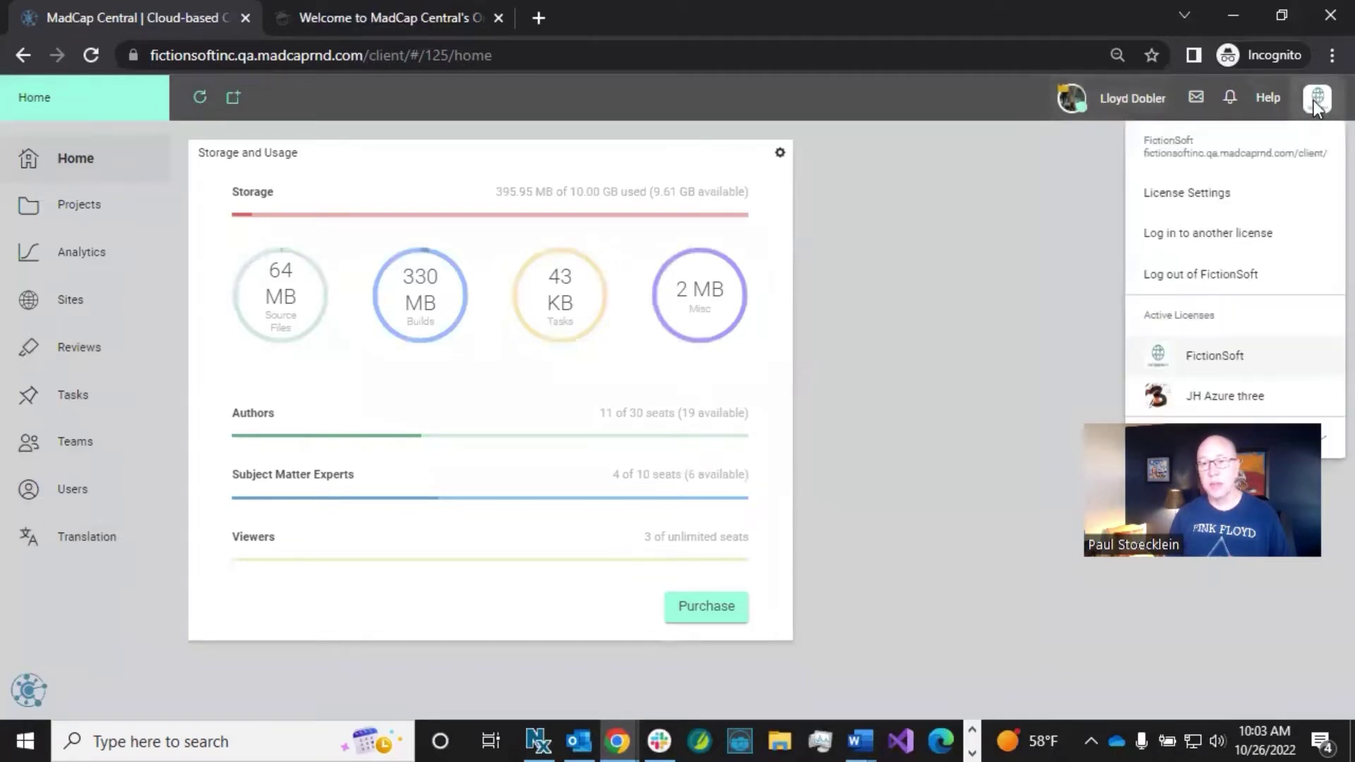
left_click(1191, 191)
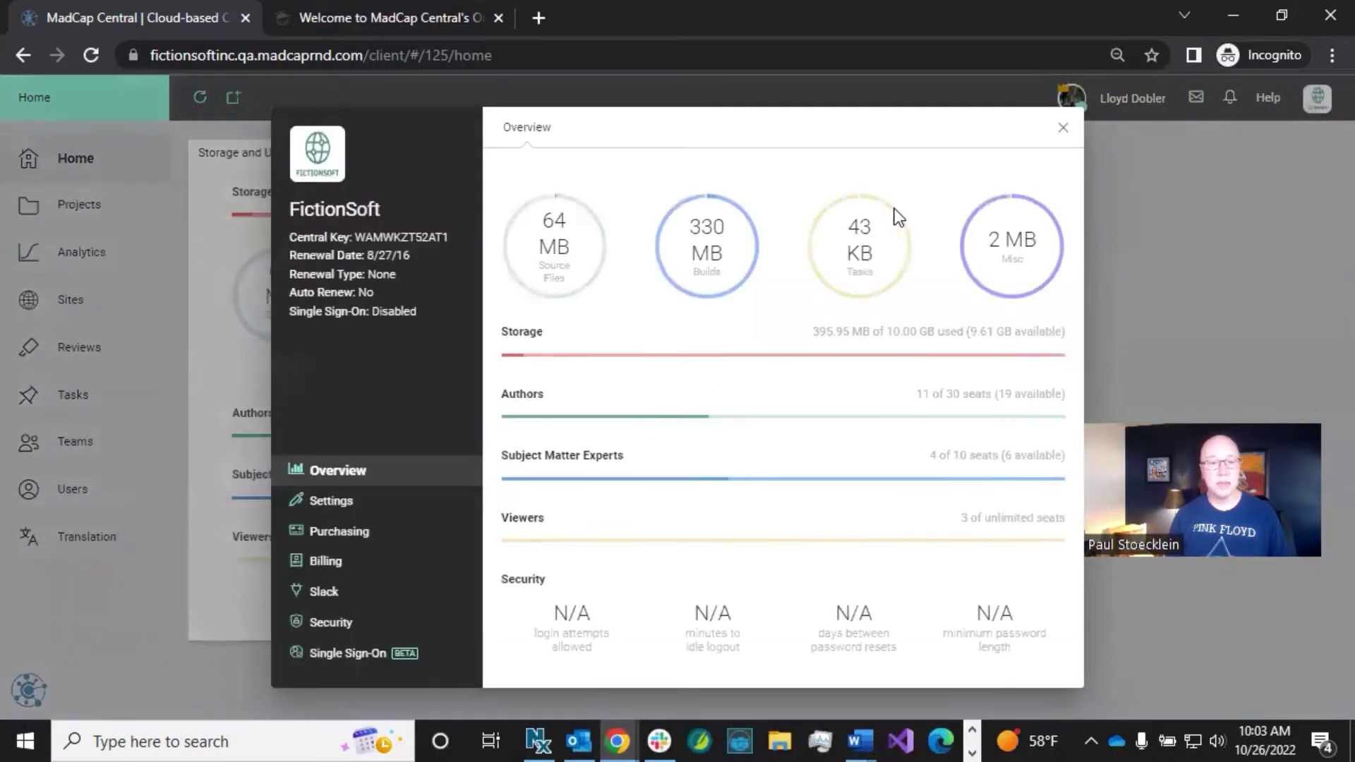
left_click(330, 500)
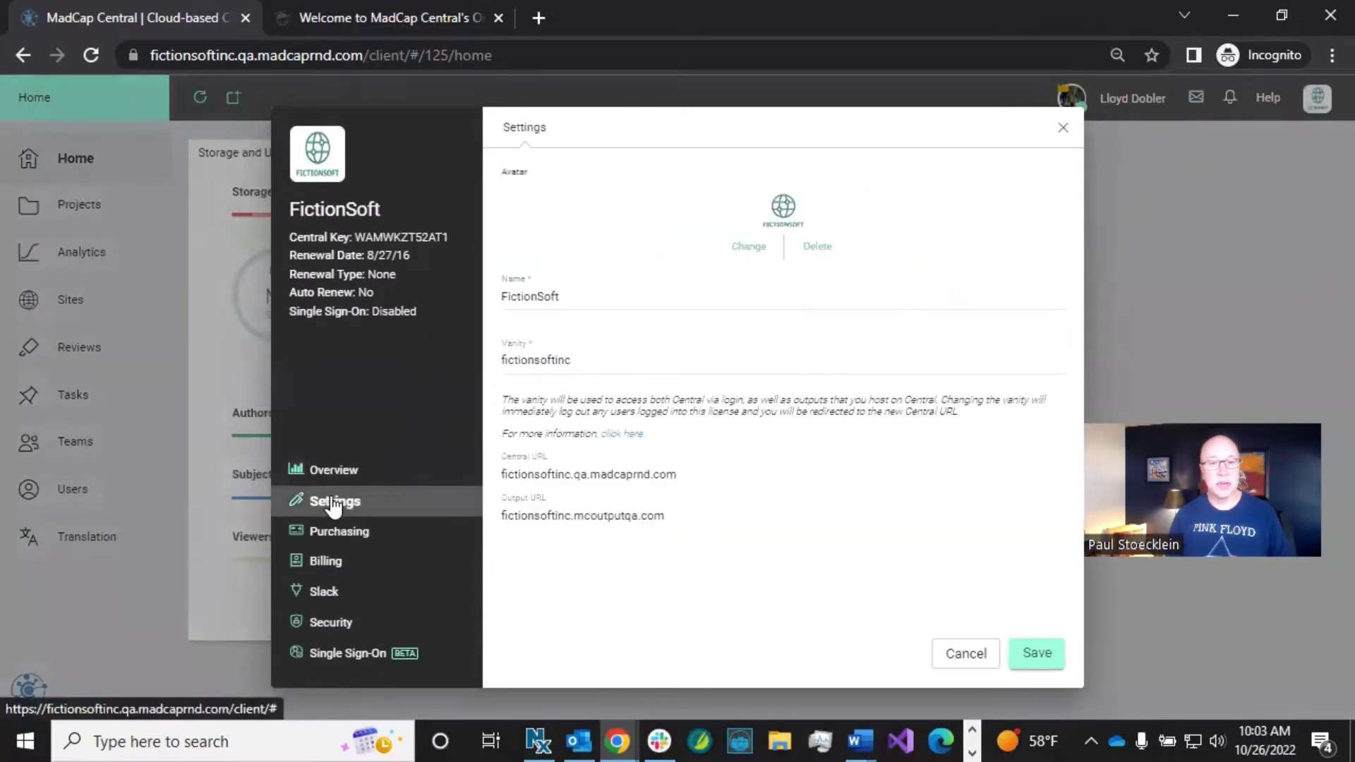
left_click(584, 360)
left_click_drag(584, 360, 467, 358)
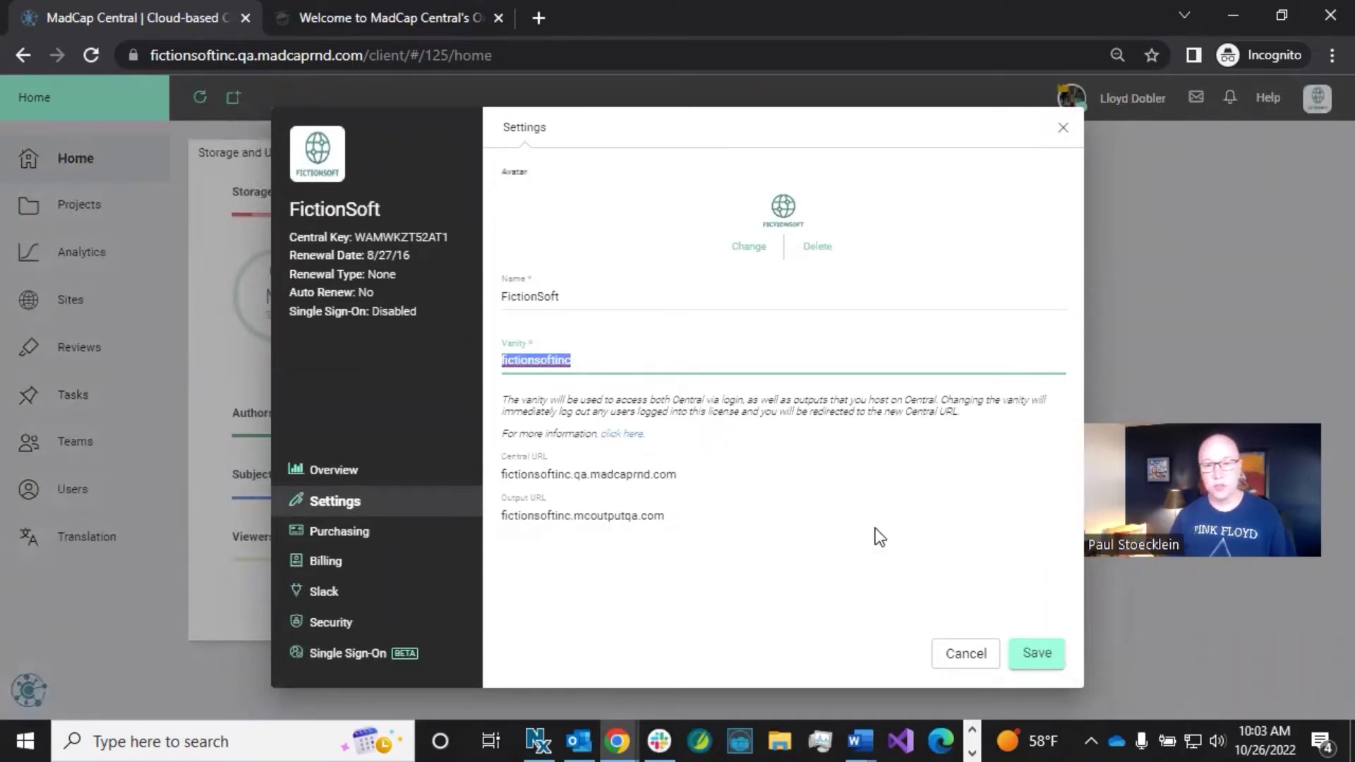
left_click(954, 645)
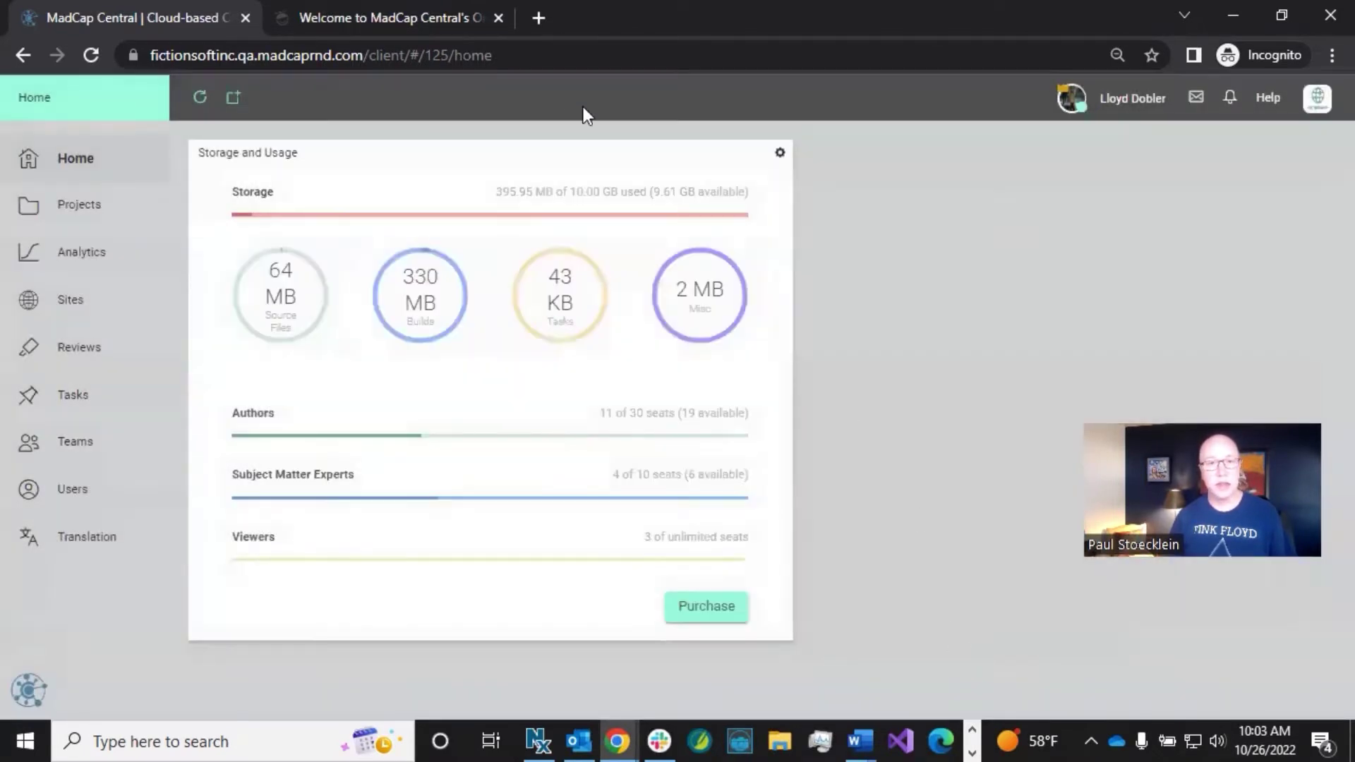
Step: Search the MadCap Central Online Help for 'sso'
left_click(417, 13)
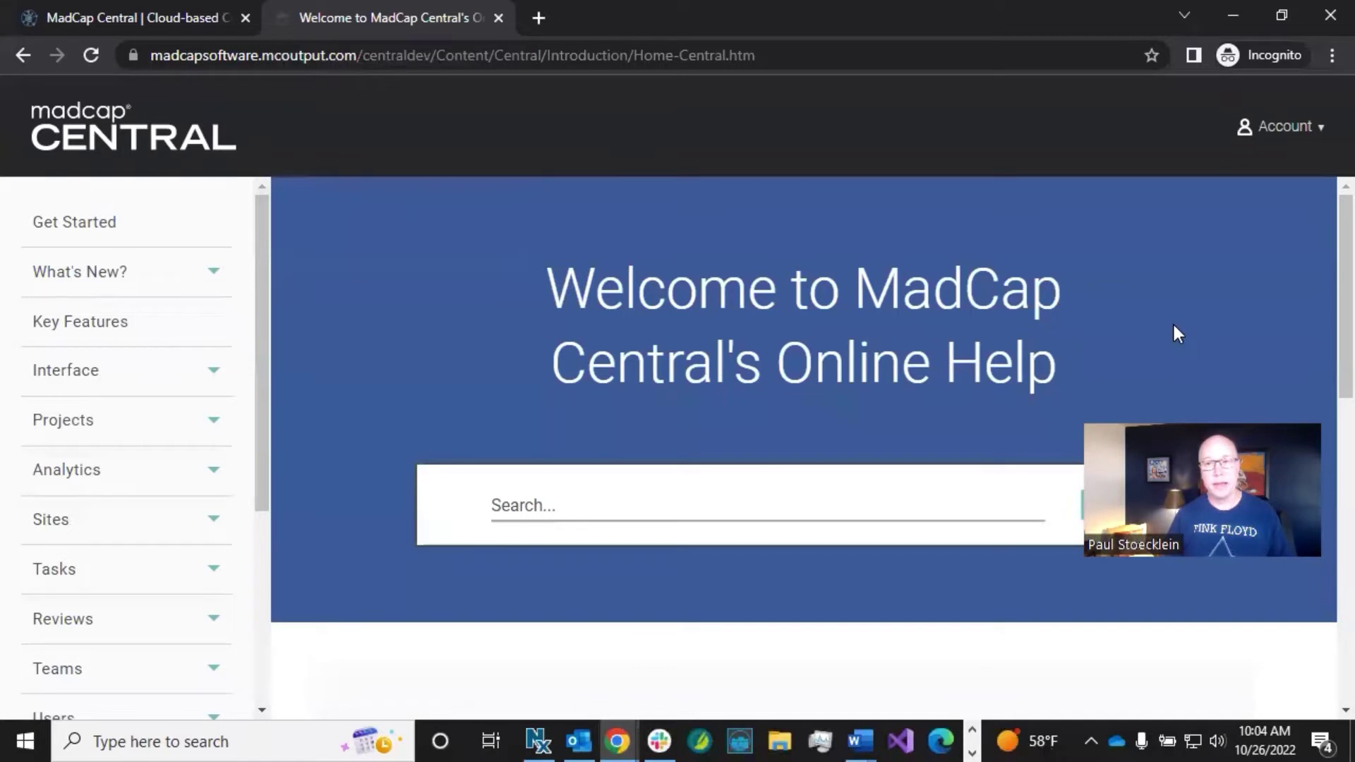
left_click(570, 507)
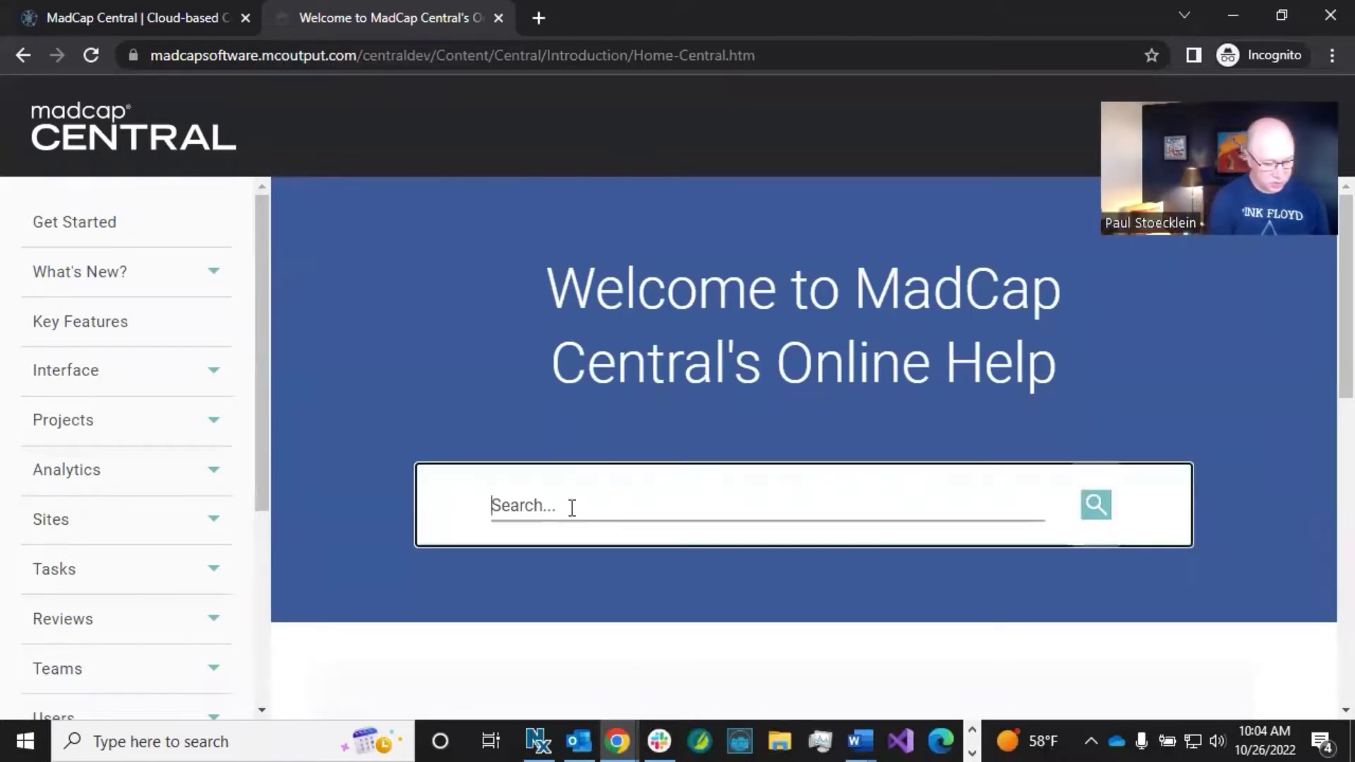
type("sso")
key("Return")
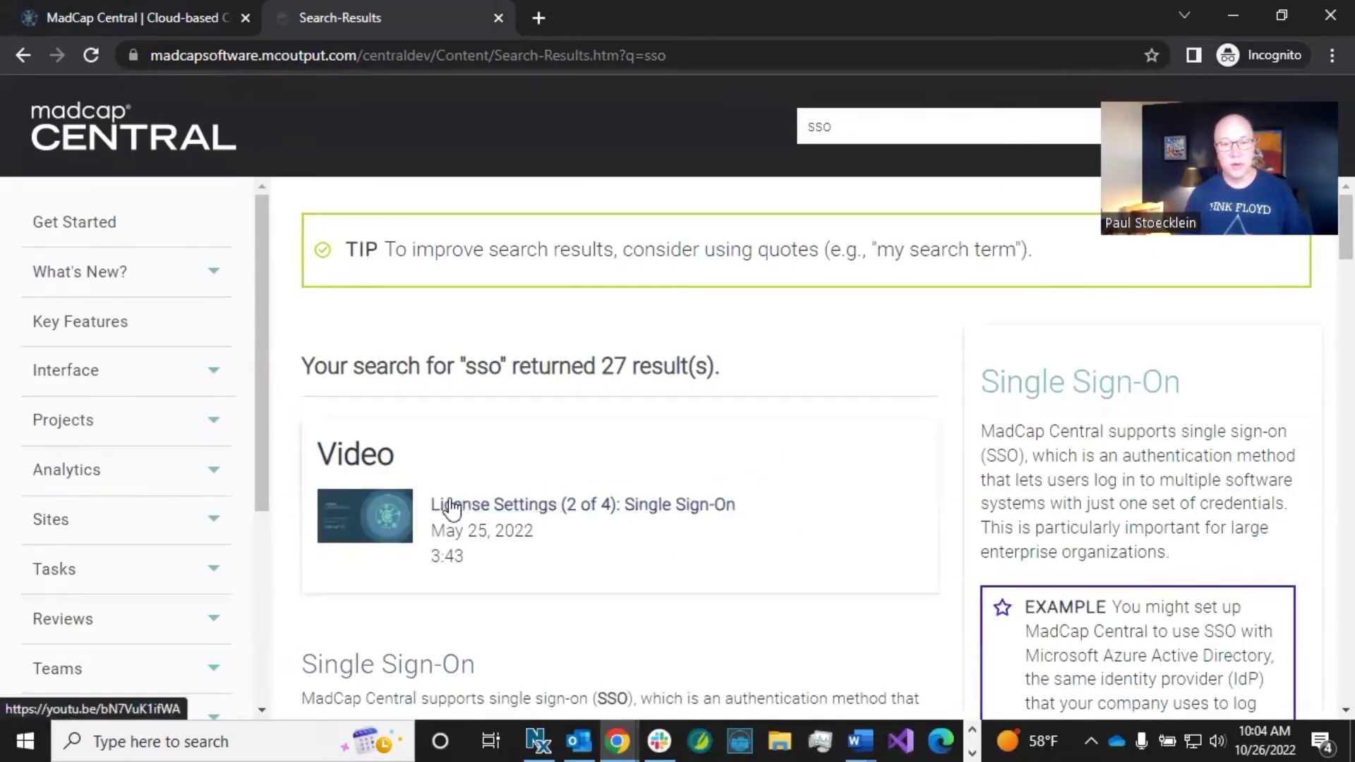
Step: Expand the Single Sign-On Process topics and pick the identity provider information topic
scroll(964, 454, "down", 3)
scroll(1047, 469, "up", 3)
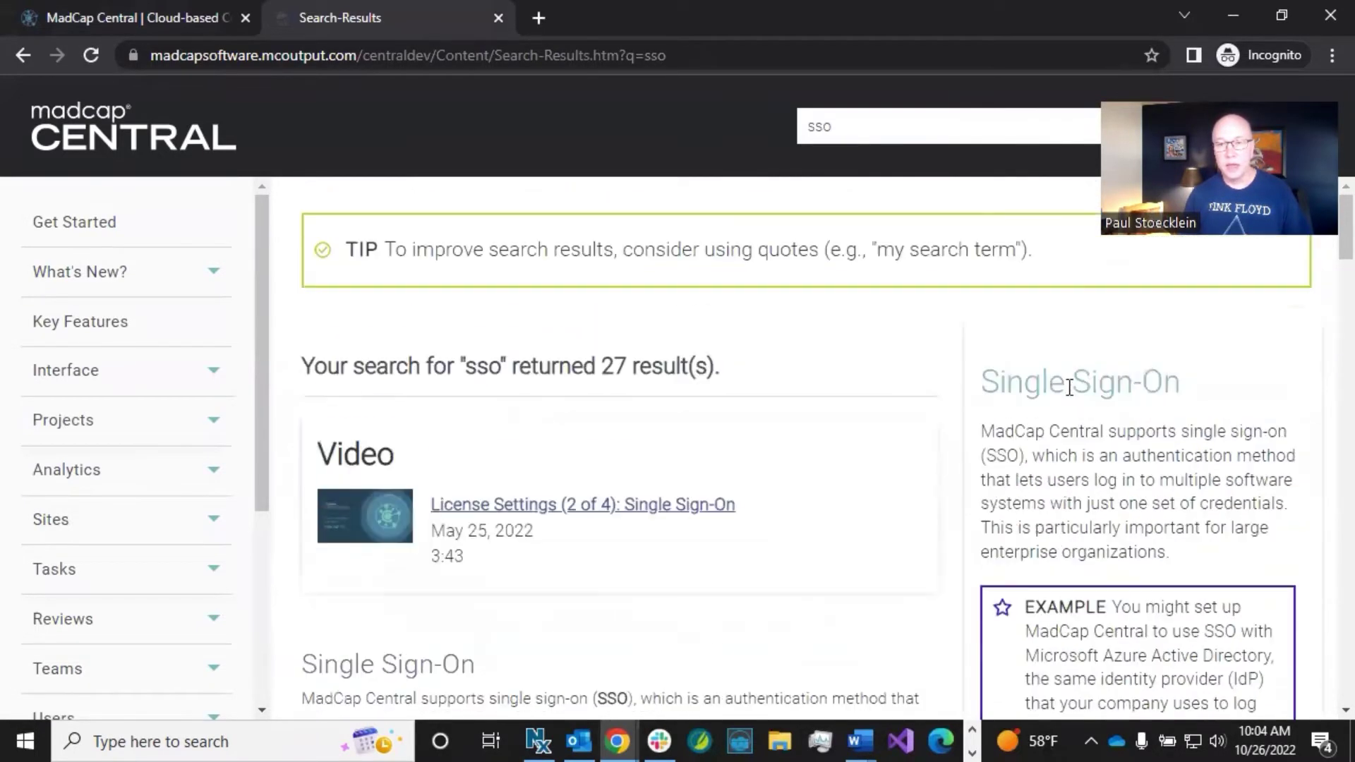
scroll(1144, 419, "down", 8)
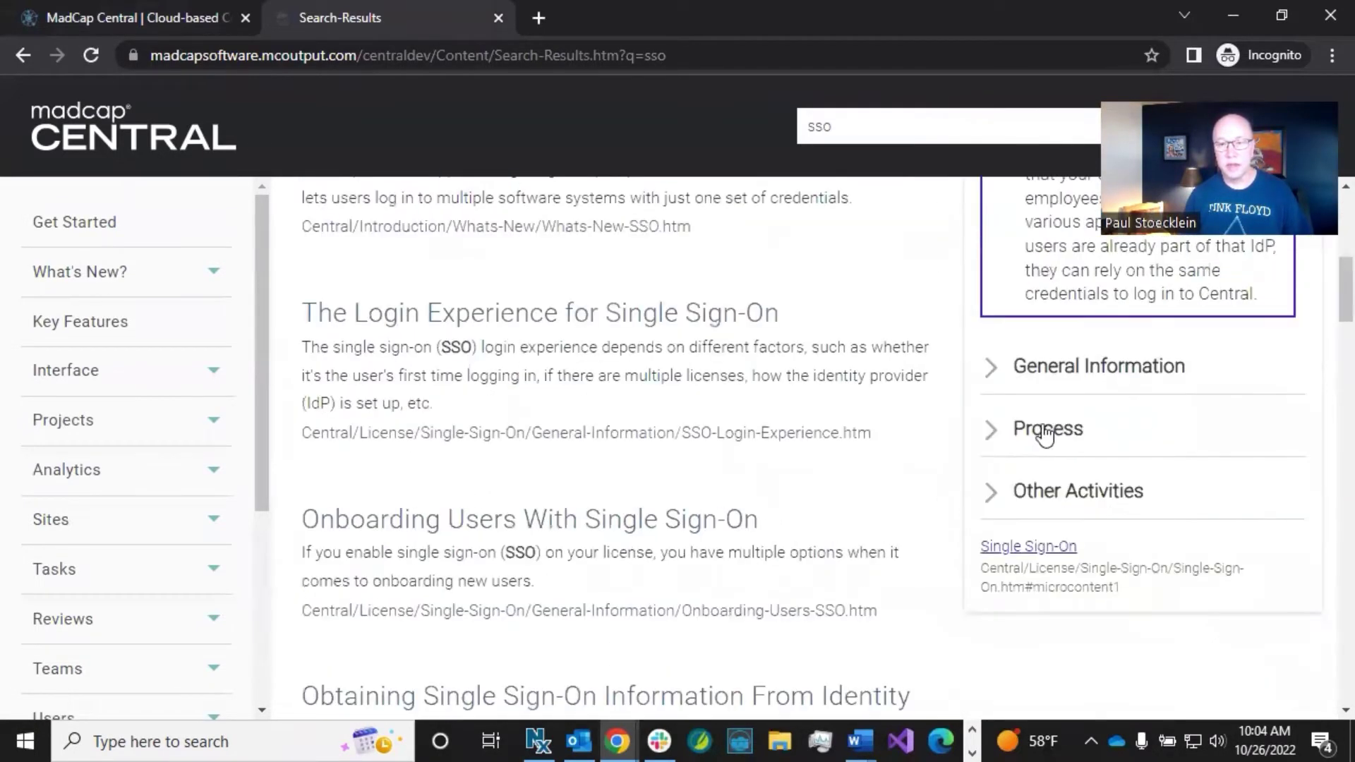
left_click(995, 431)
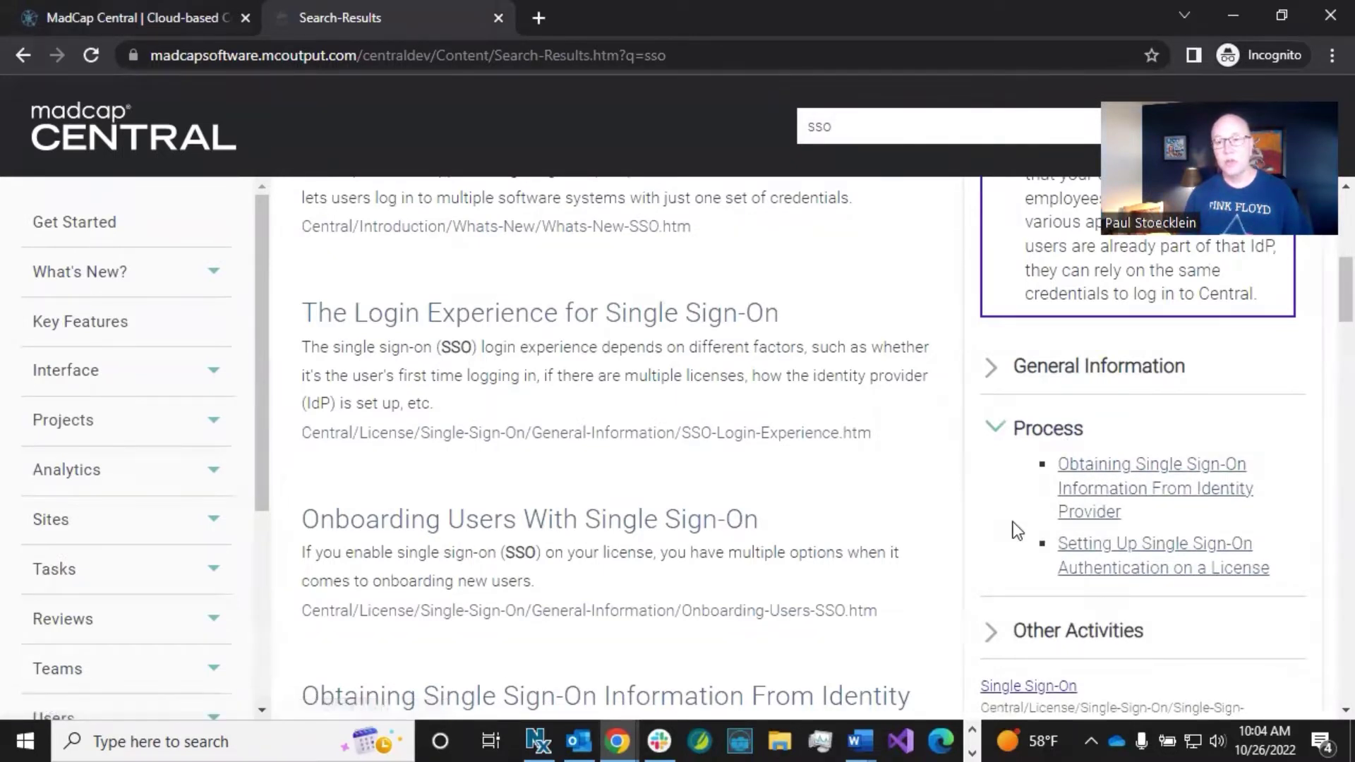
left_click(1083, 493)
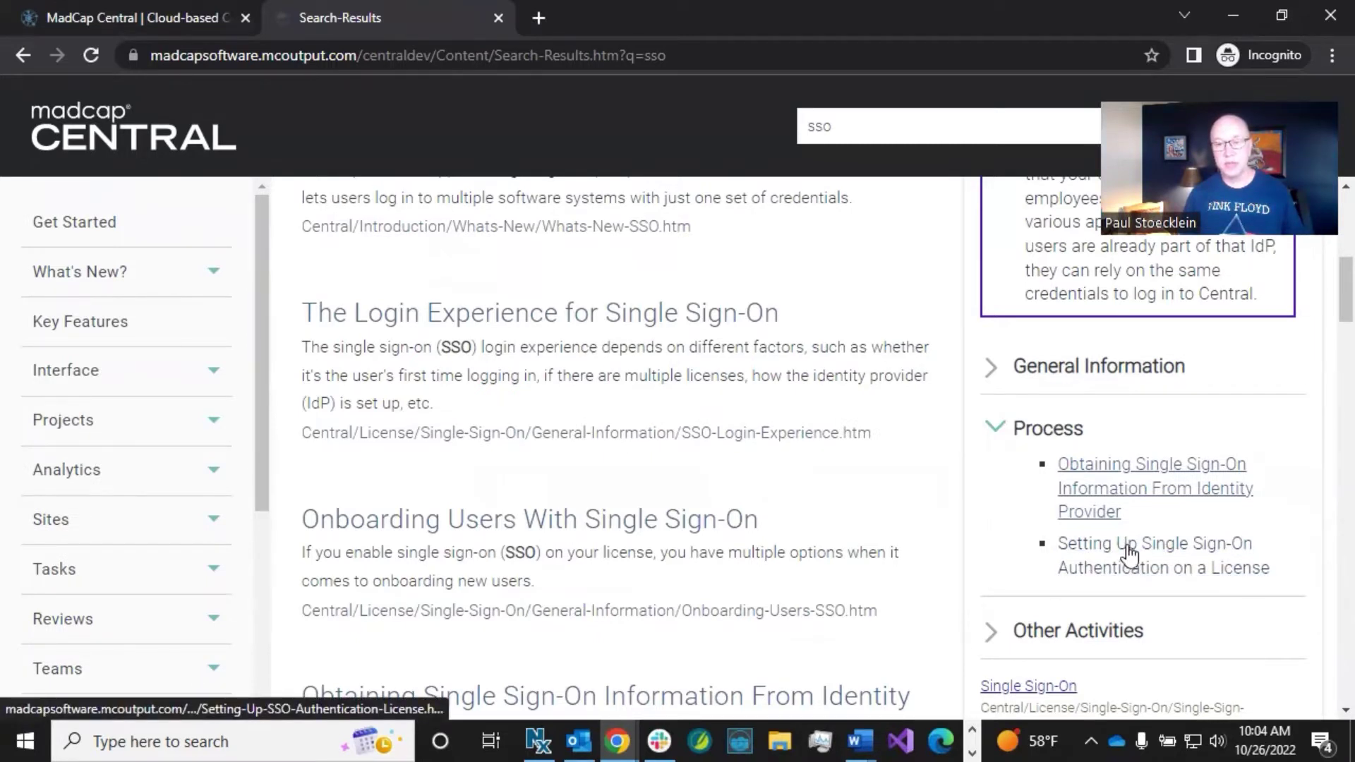
Step: Open 'Obtaining Single Sign-On Information From Identity Provider' and read down to the Login URL section
left_click(1123, 475)
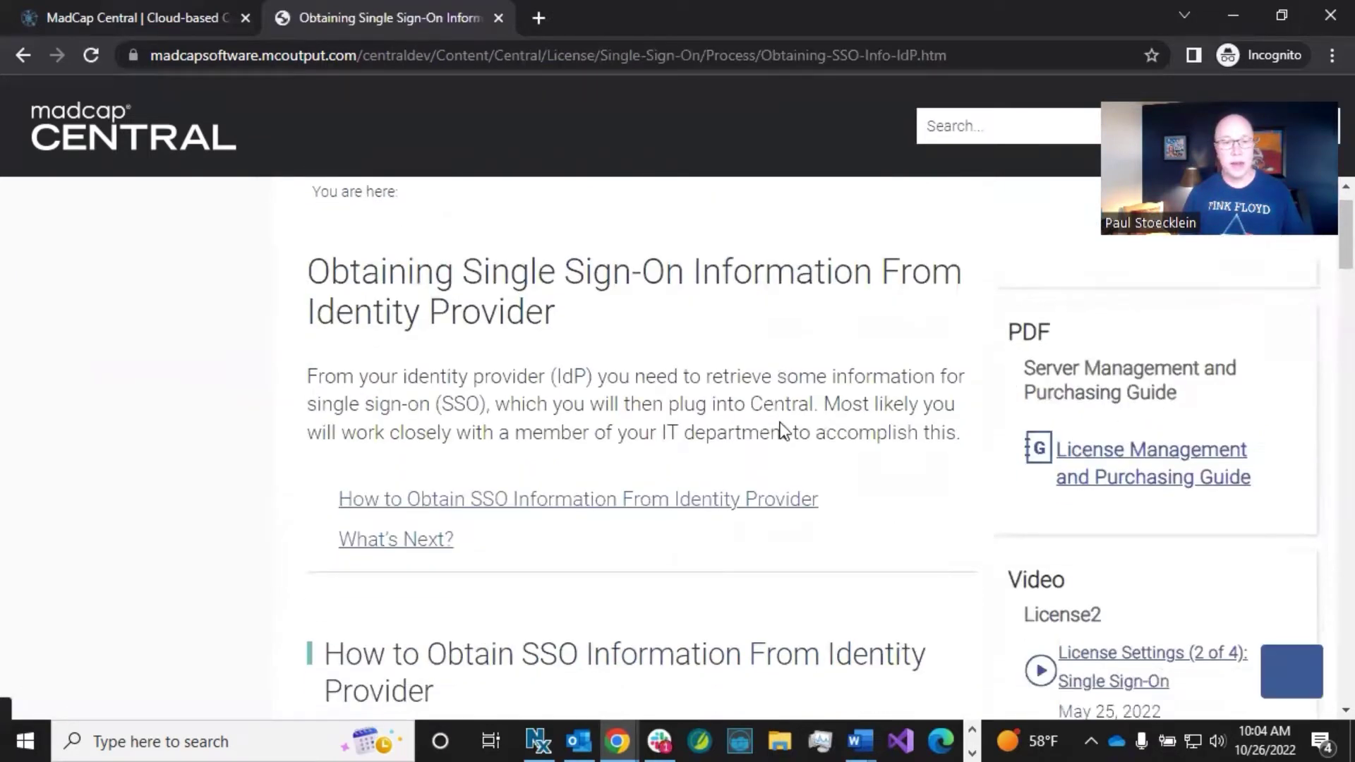
scroll(781, 430, "down", 10)
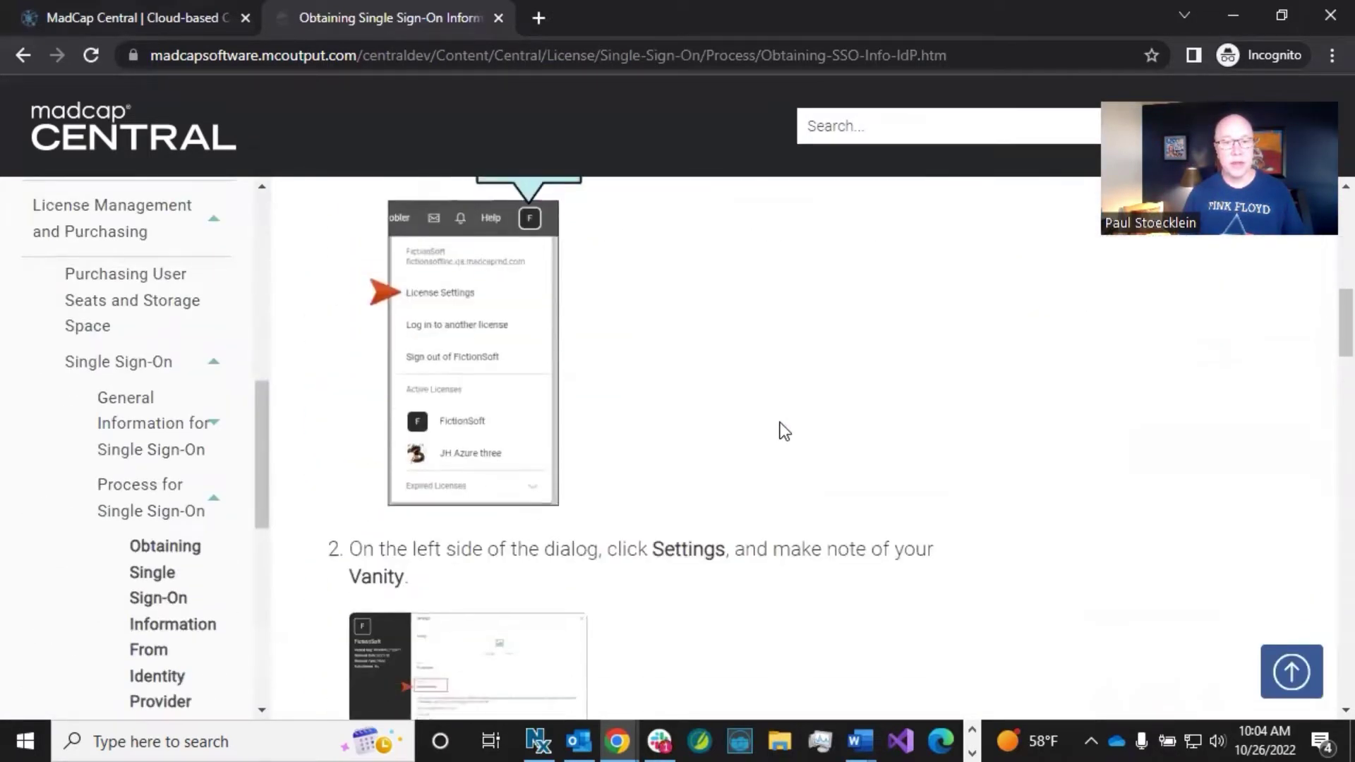
scroll(602, 499, "down", 3)
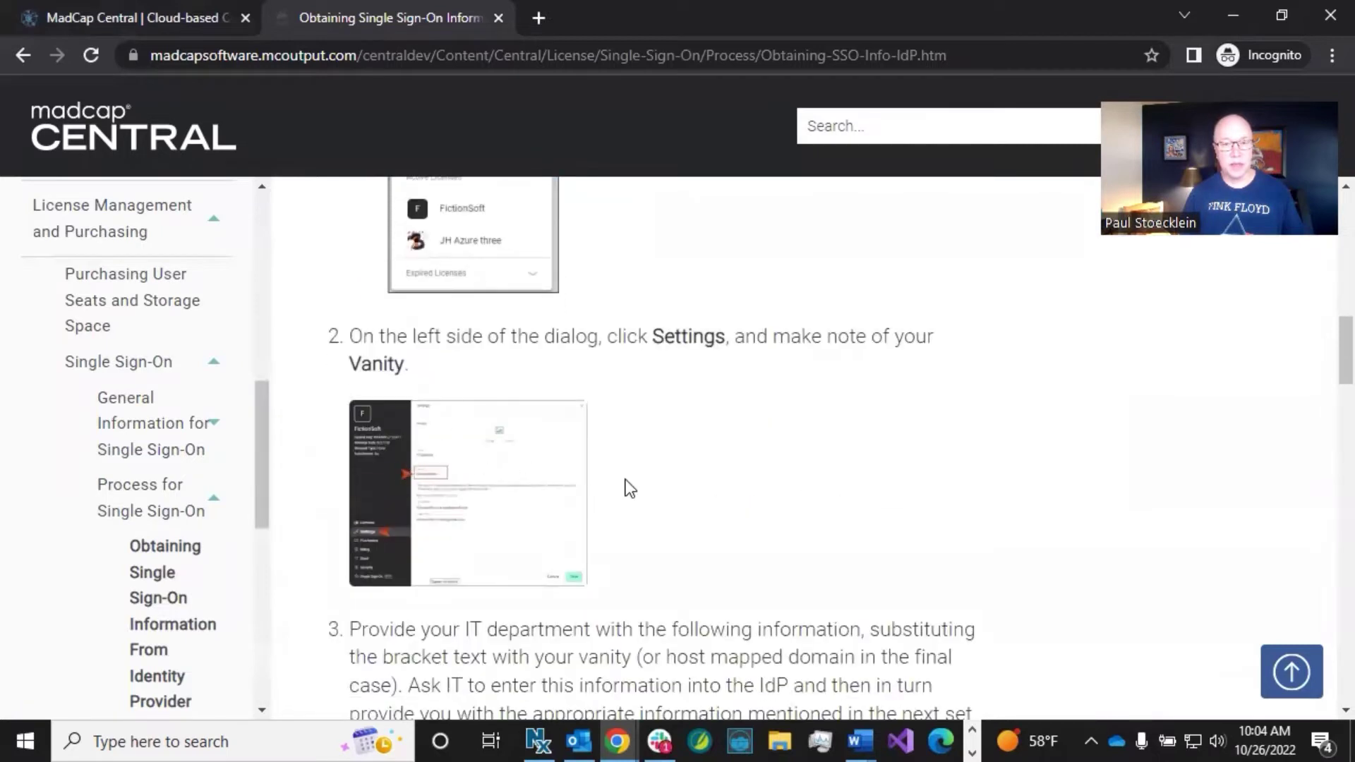
scroll(644, 490, "down", 6)
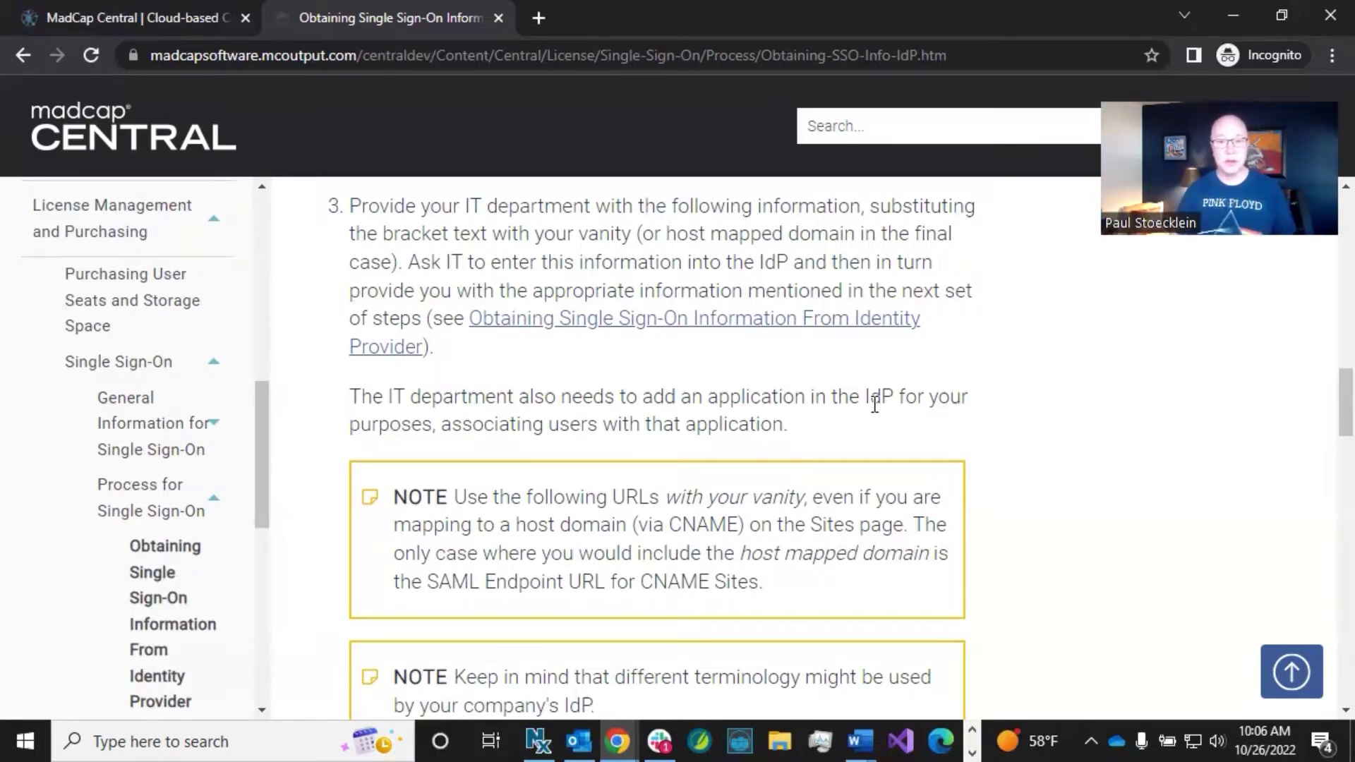
scroll(874, 404, "down", 7)
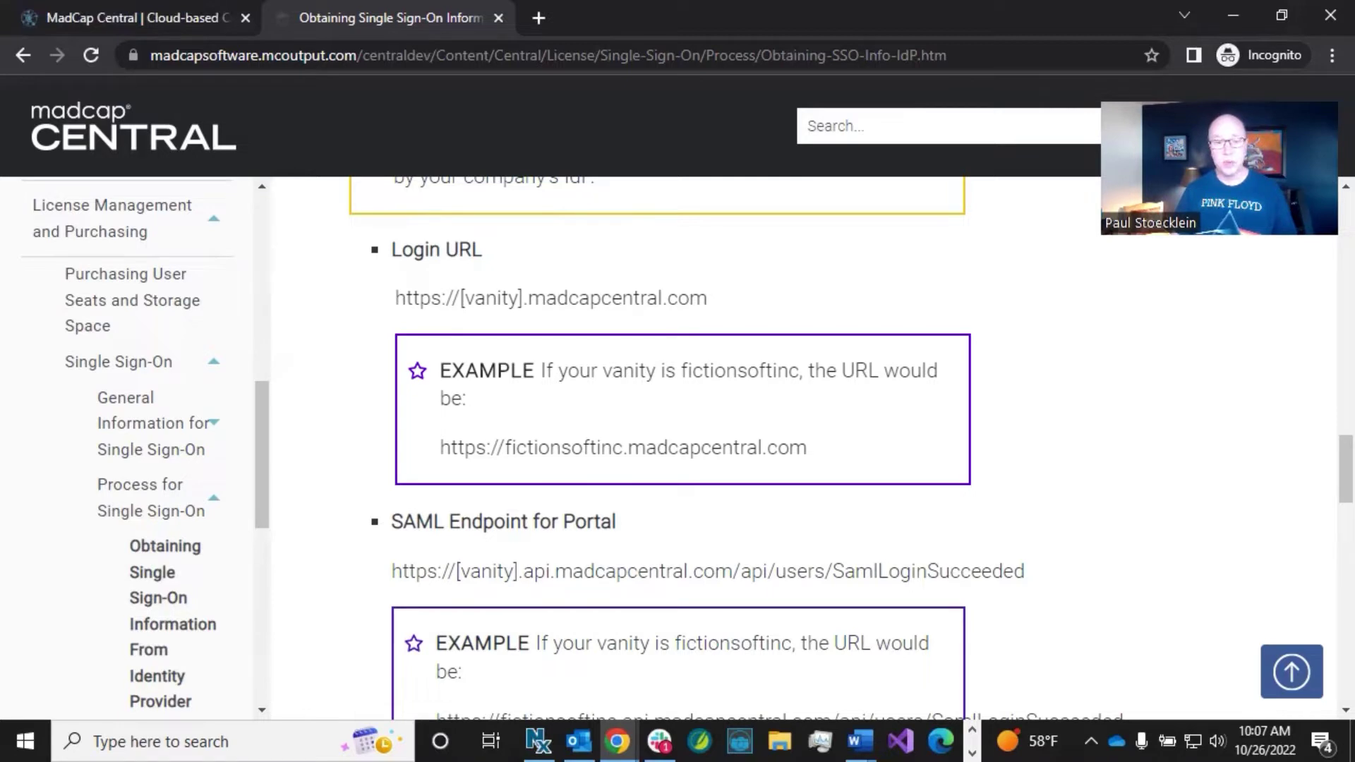
left_click(431, 444)
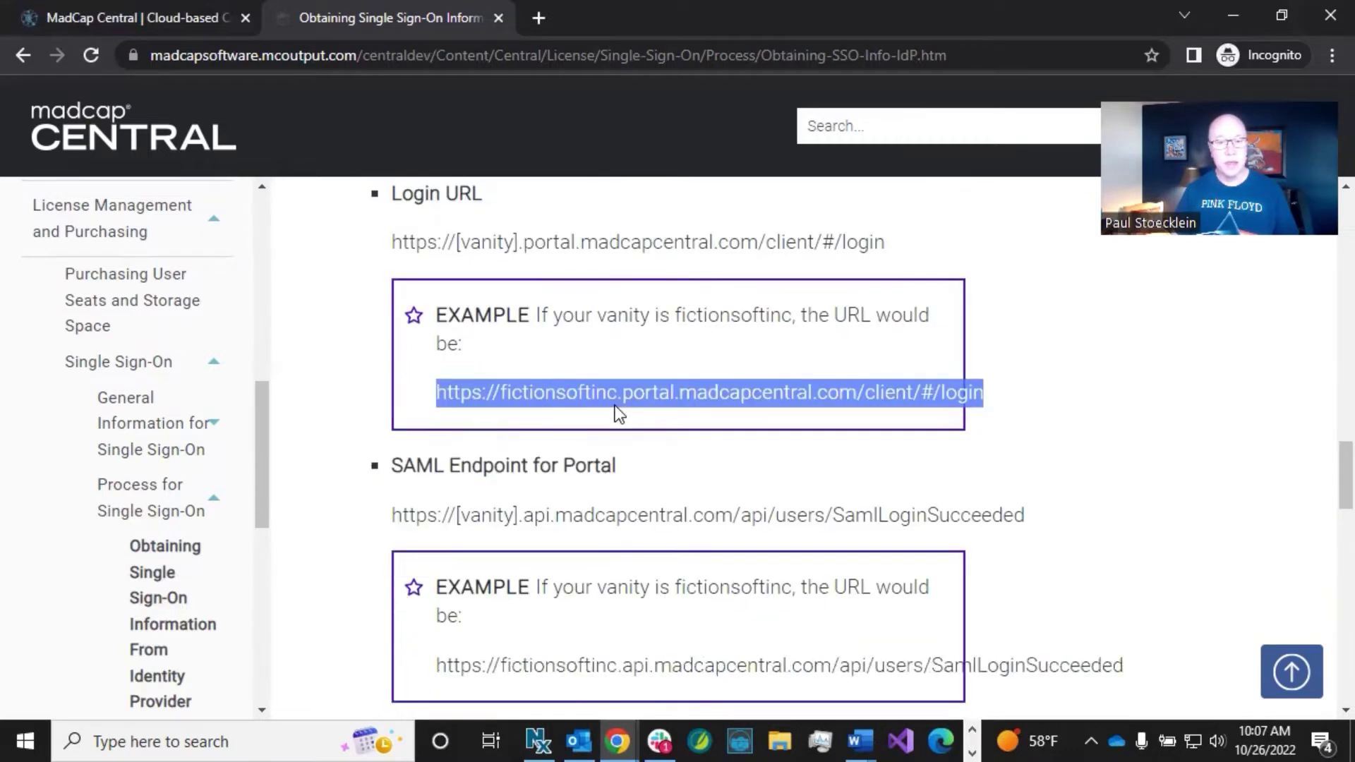
scroll(613, 408, "down", 2)
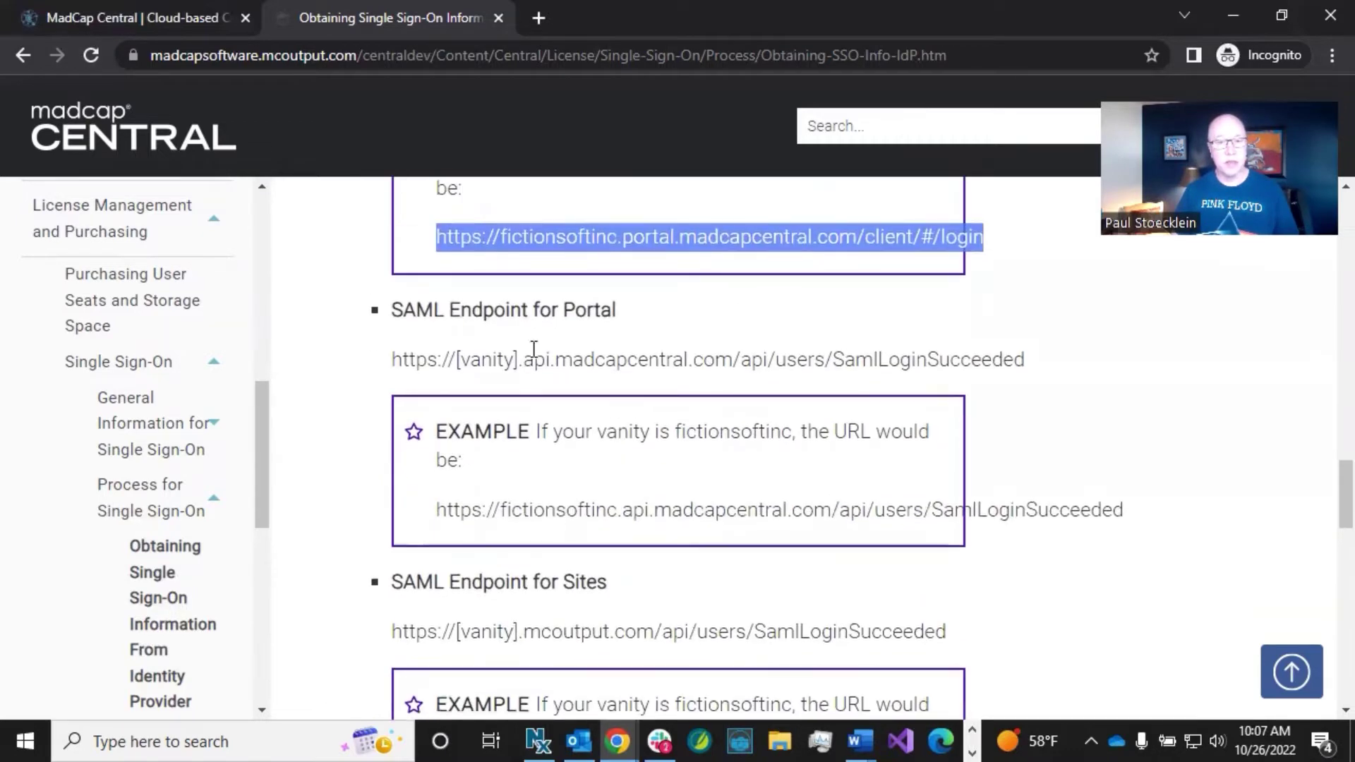
left_click(491, 313)
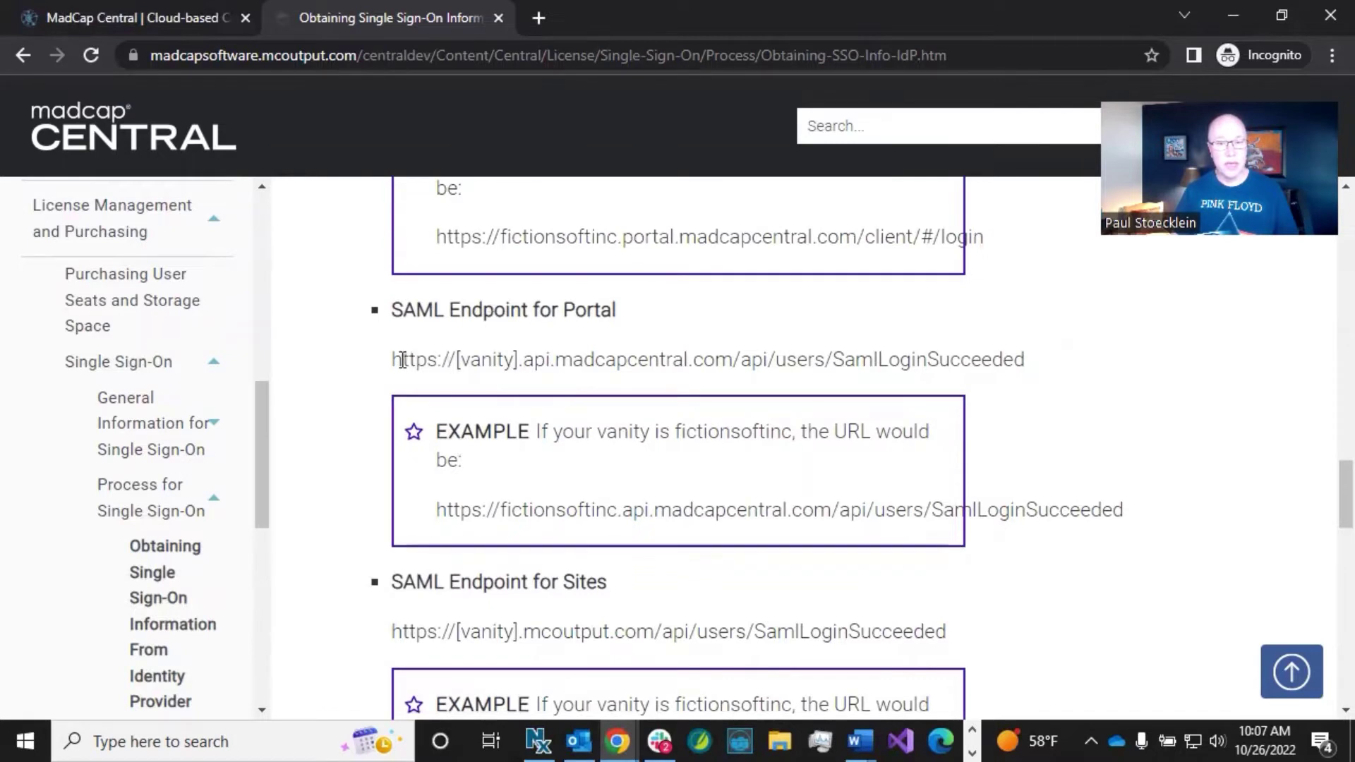
left_click_drag(393, 359, 1025, 354)
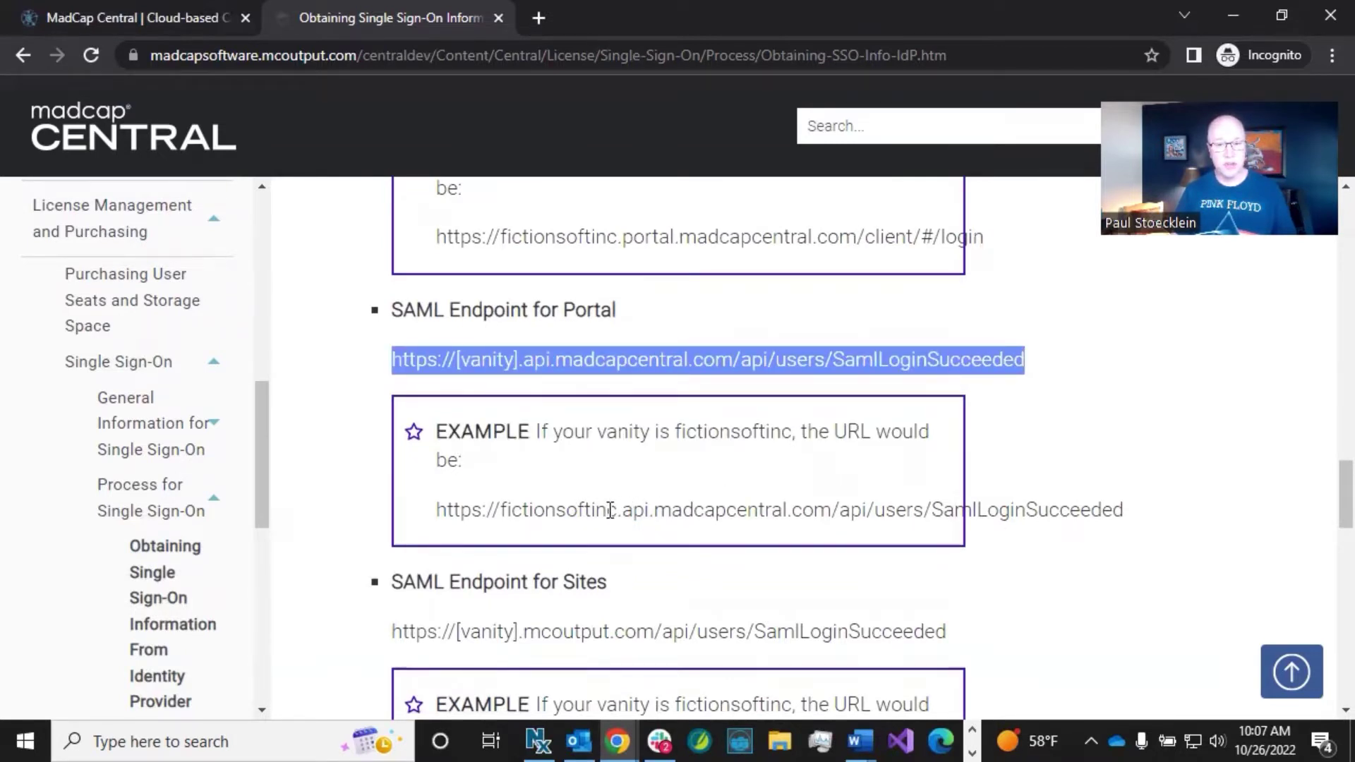
scroll(586, 477, "down", 3)
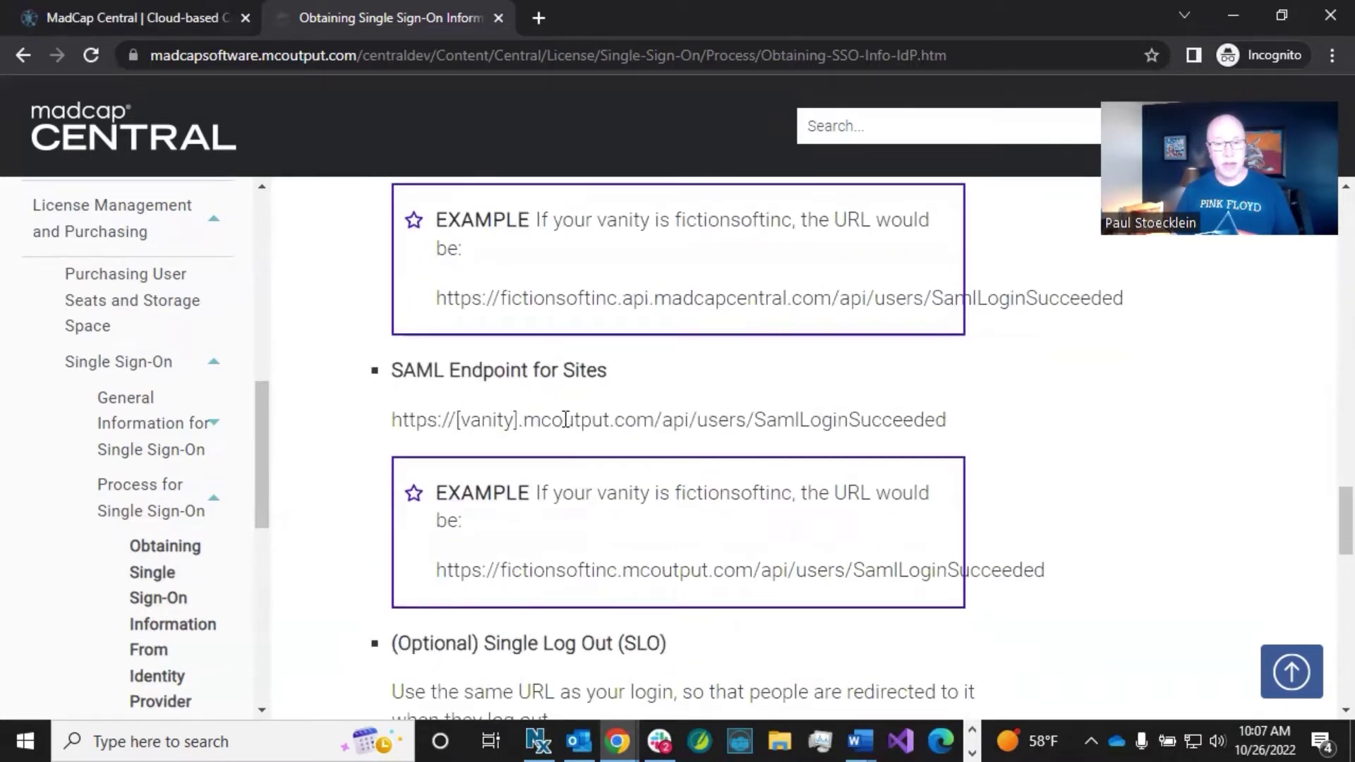
scroll(553, 422, "down", 4)
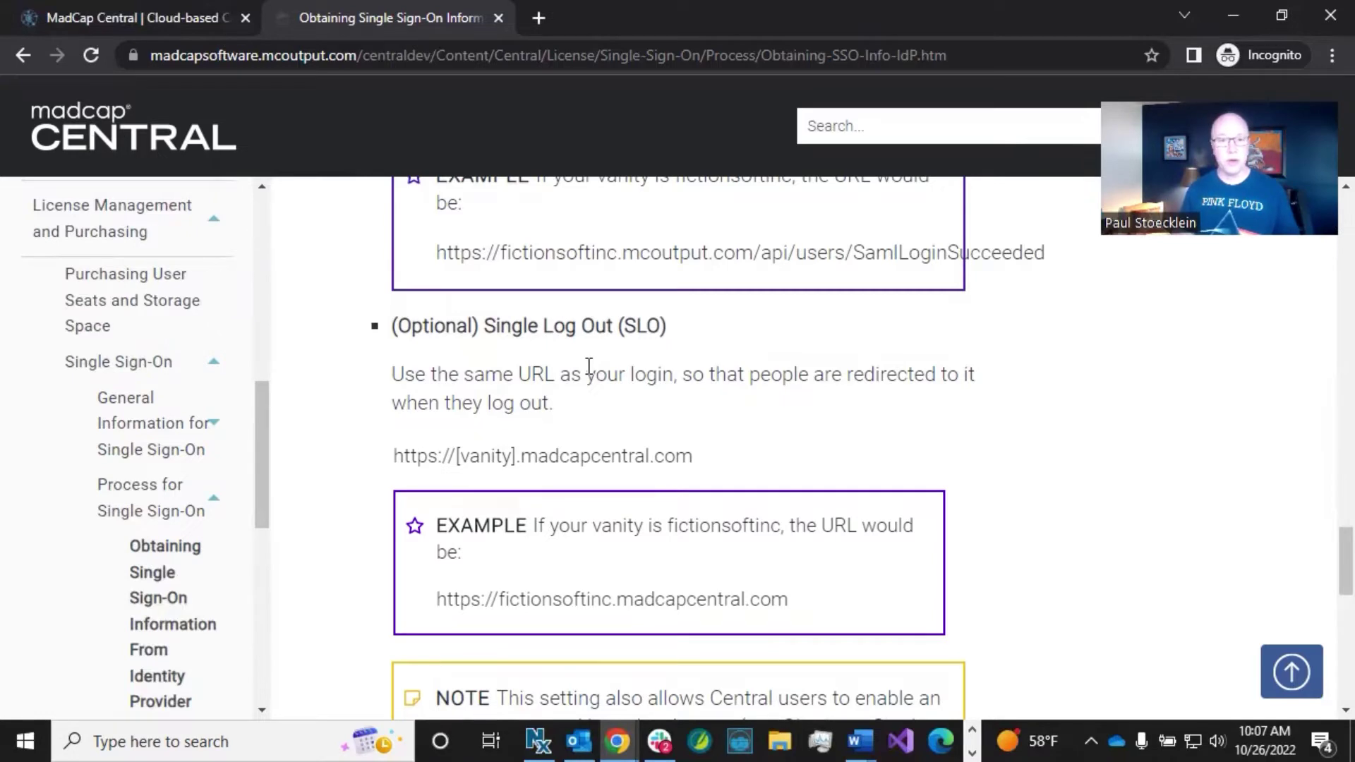
double_click(642, 374)
scroll(642, 376, "up", 6)
scroll(641, 376, "up", 3)
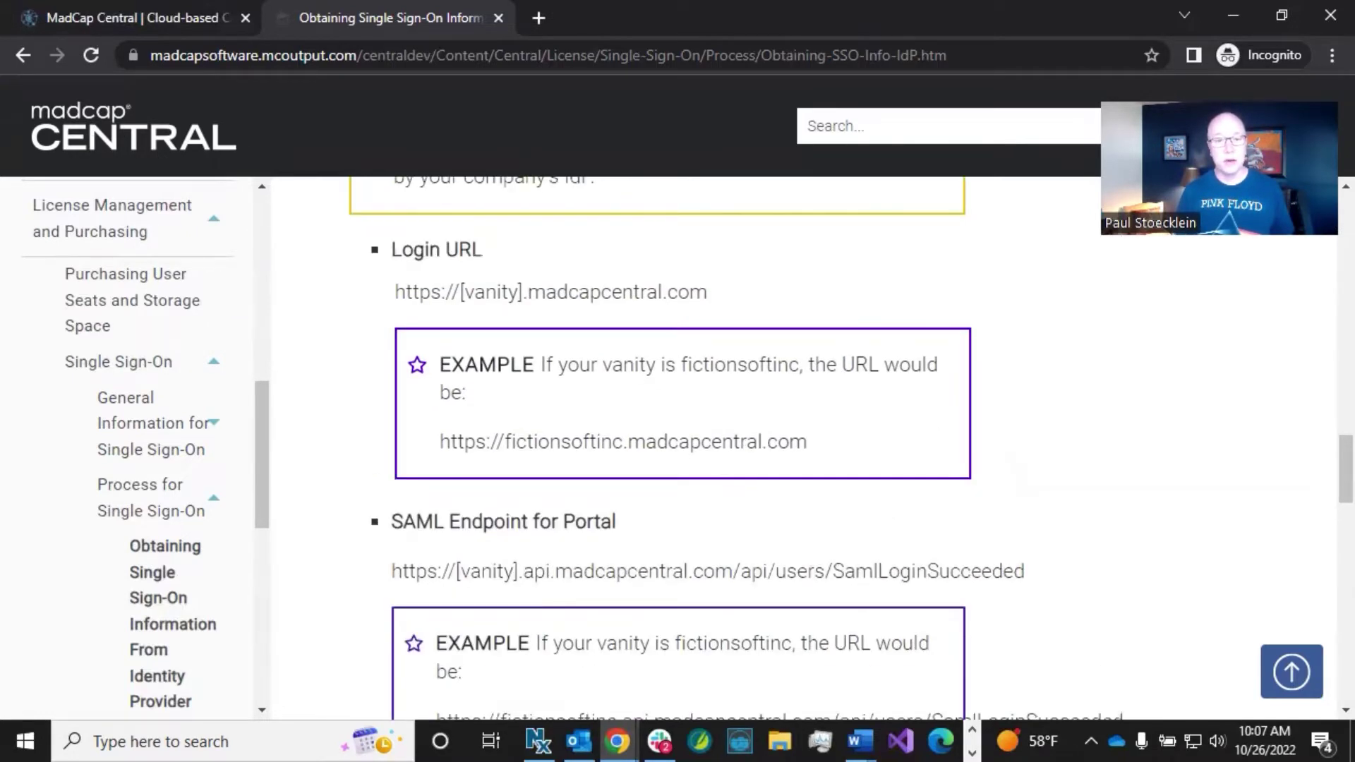
scroll(605, 442, "down", 9)
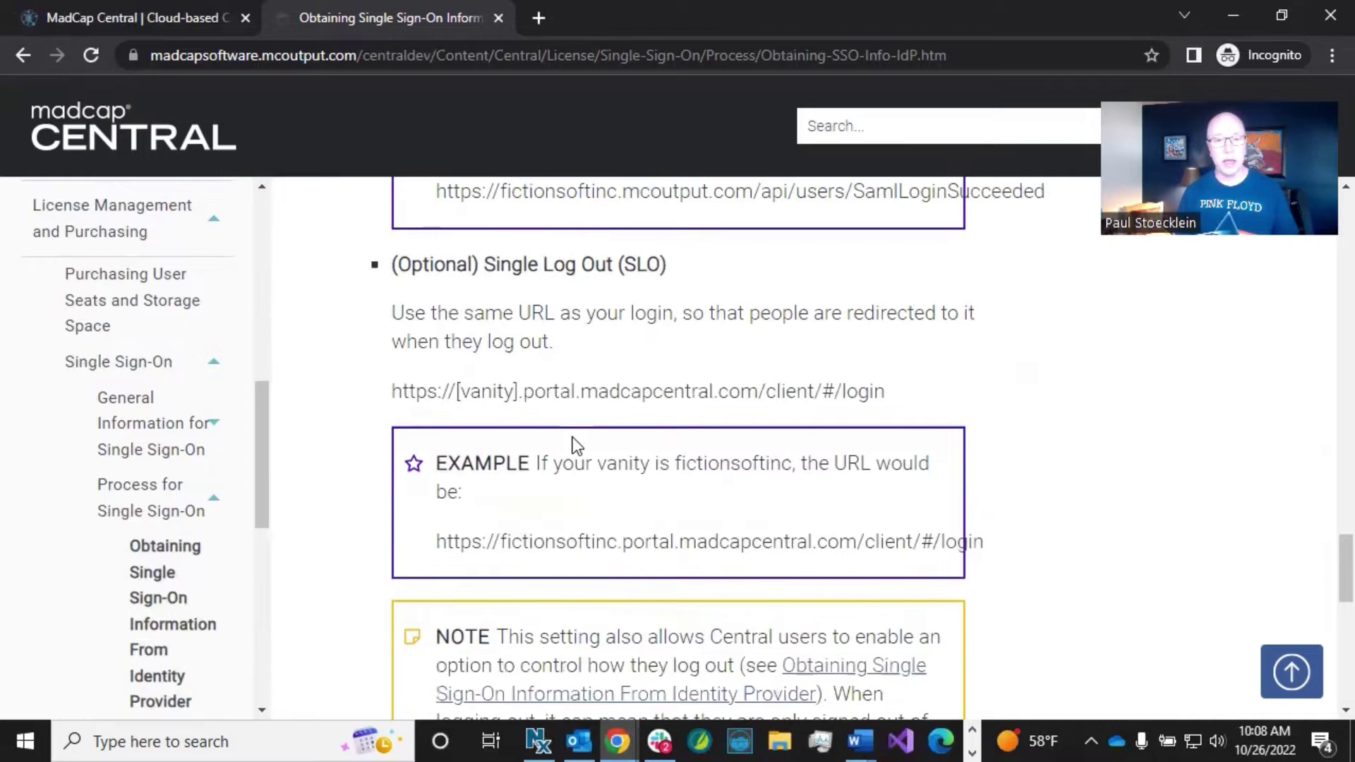
Step: Highlight the CNAME sites SAML endpoint URL pattern and its [host mapped domain] placeholder
scroll(573, 437, "down", 3)
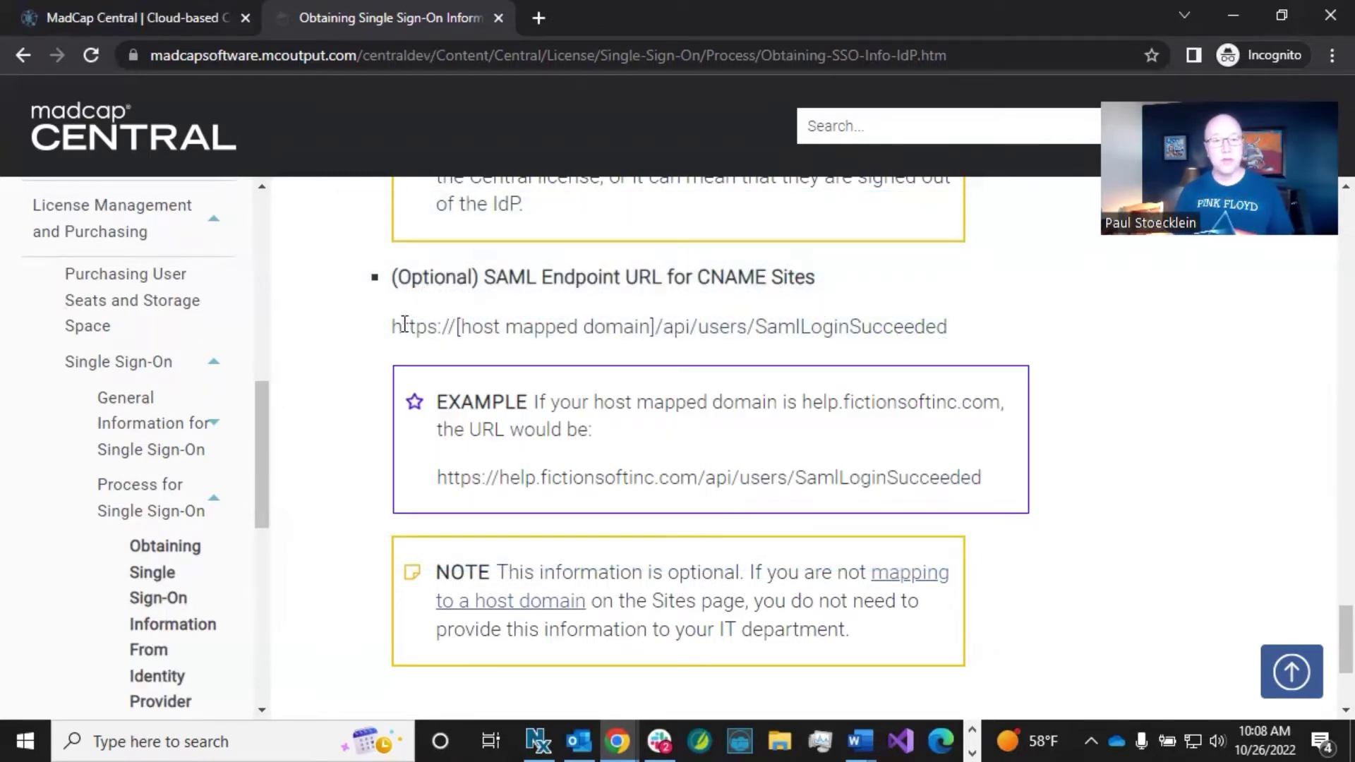
left_click_drag(394, 325, 949, 332)
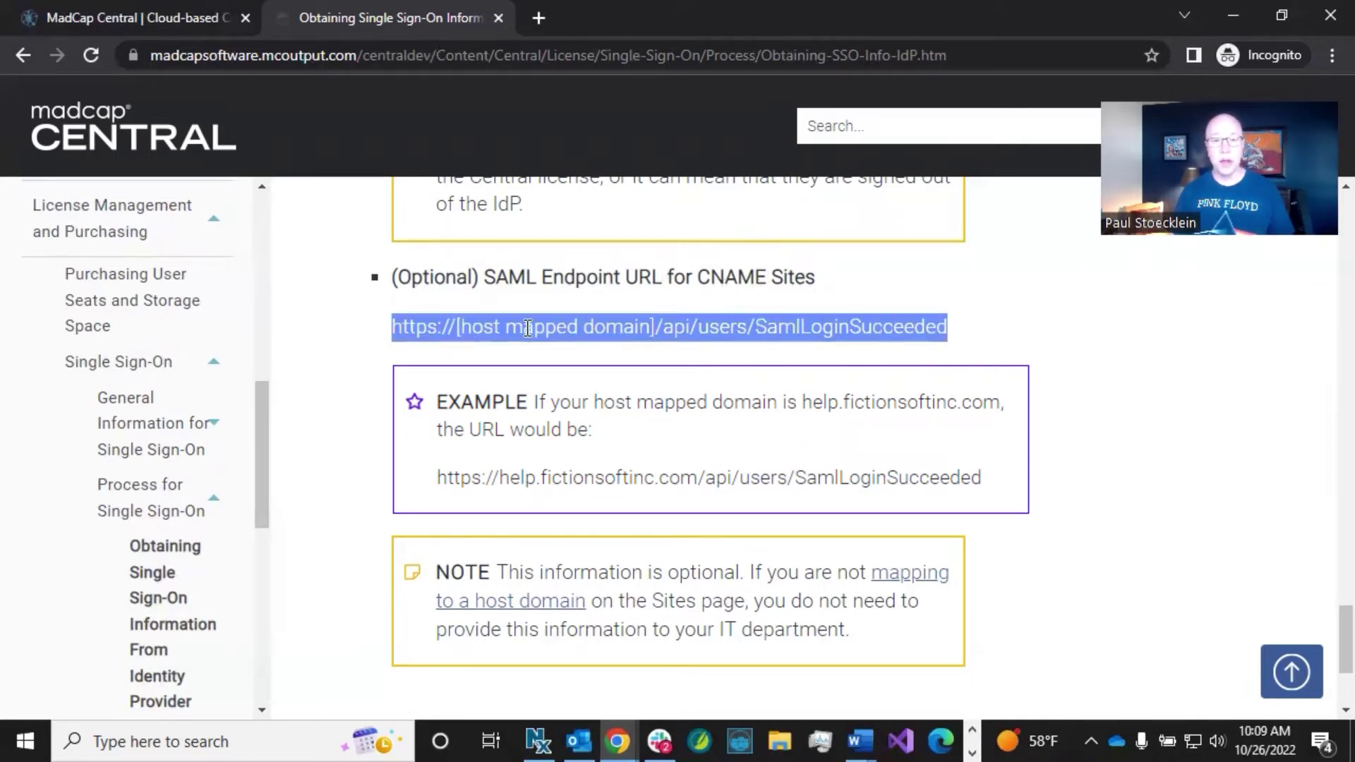
left_click(522, 328)
left_click_drag(457, 326, 657, 329)
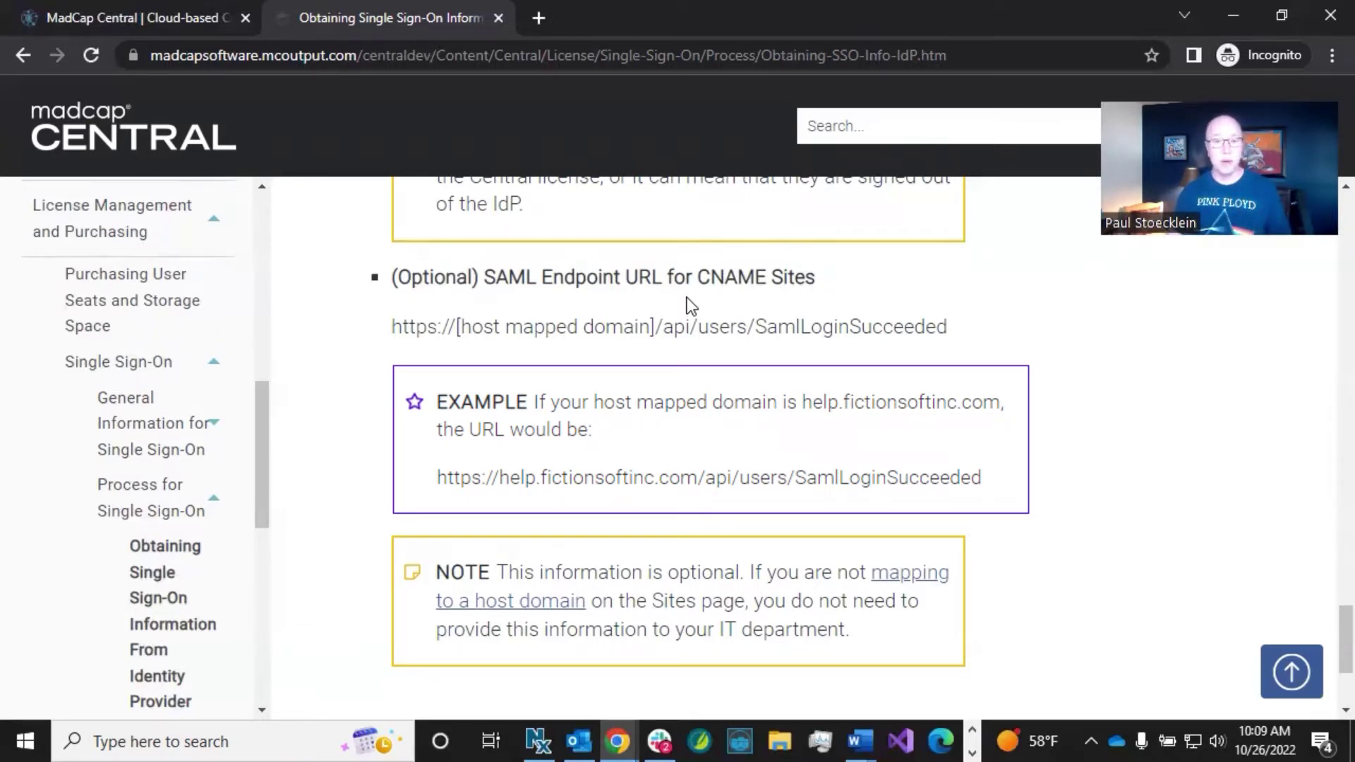
scroll(687, 297, "down", 3)
scroll(687, 298, "up", 3)
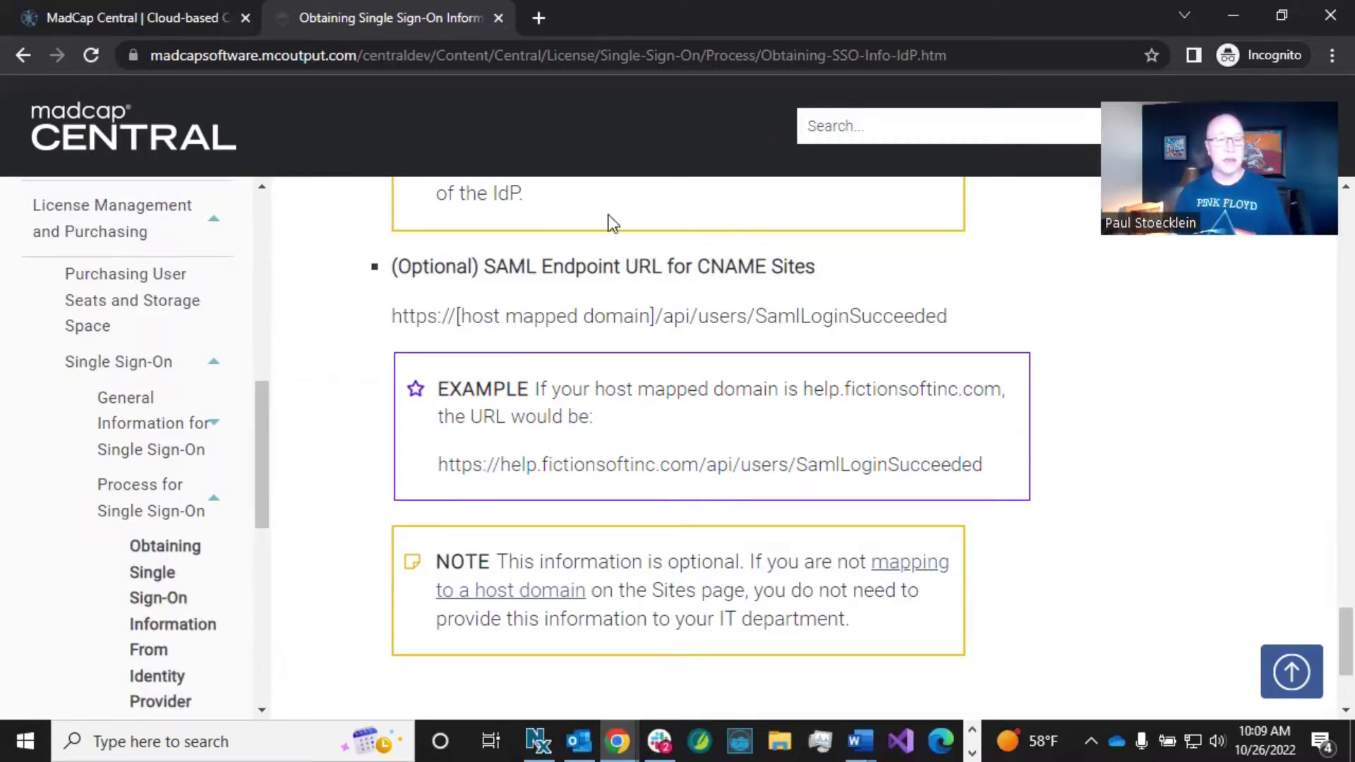
Step: Open the FictionSoft license's Single Sign-On settings under License Settings and make them editable
left_click(142, 15)
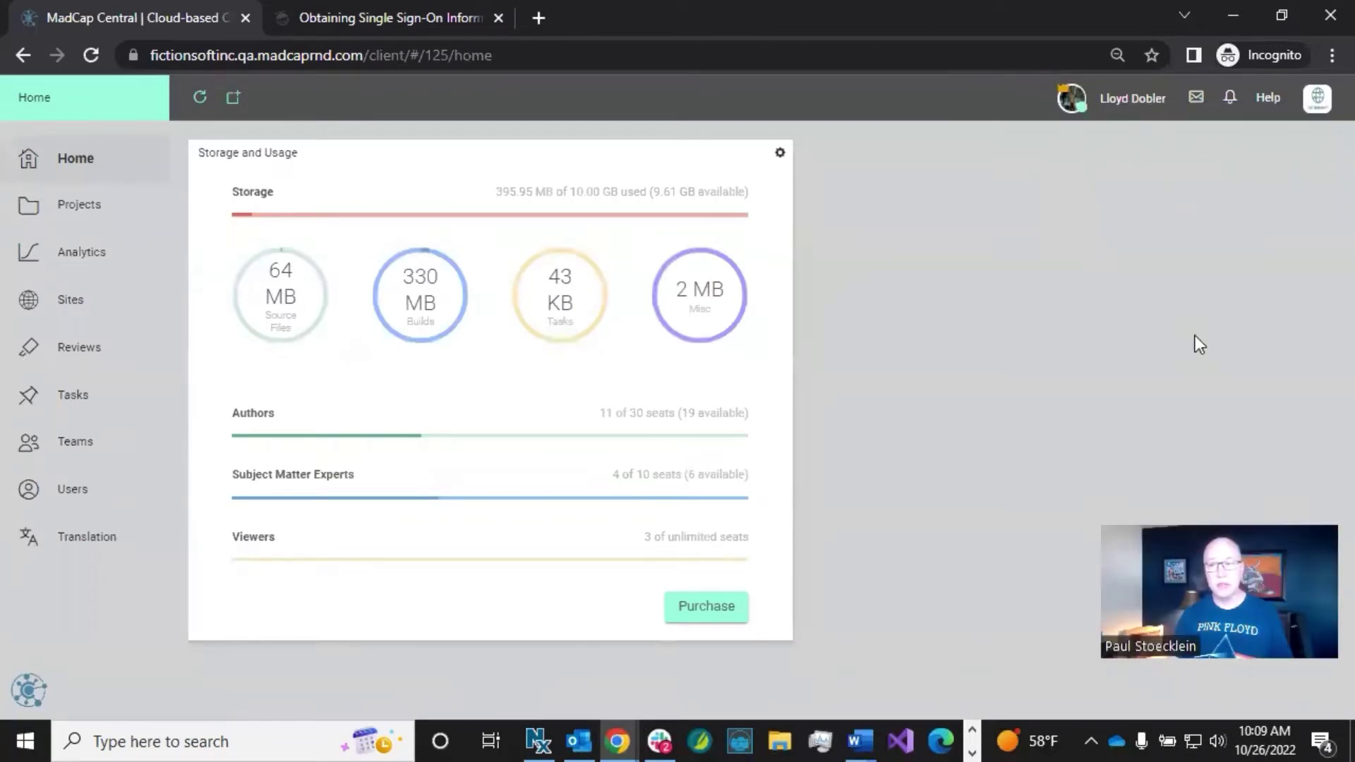
left_click(1311, 108)
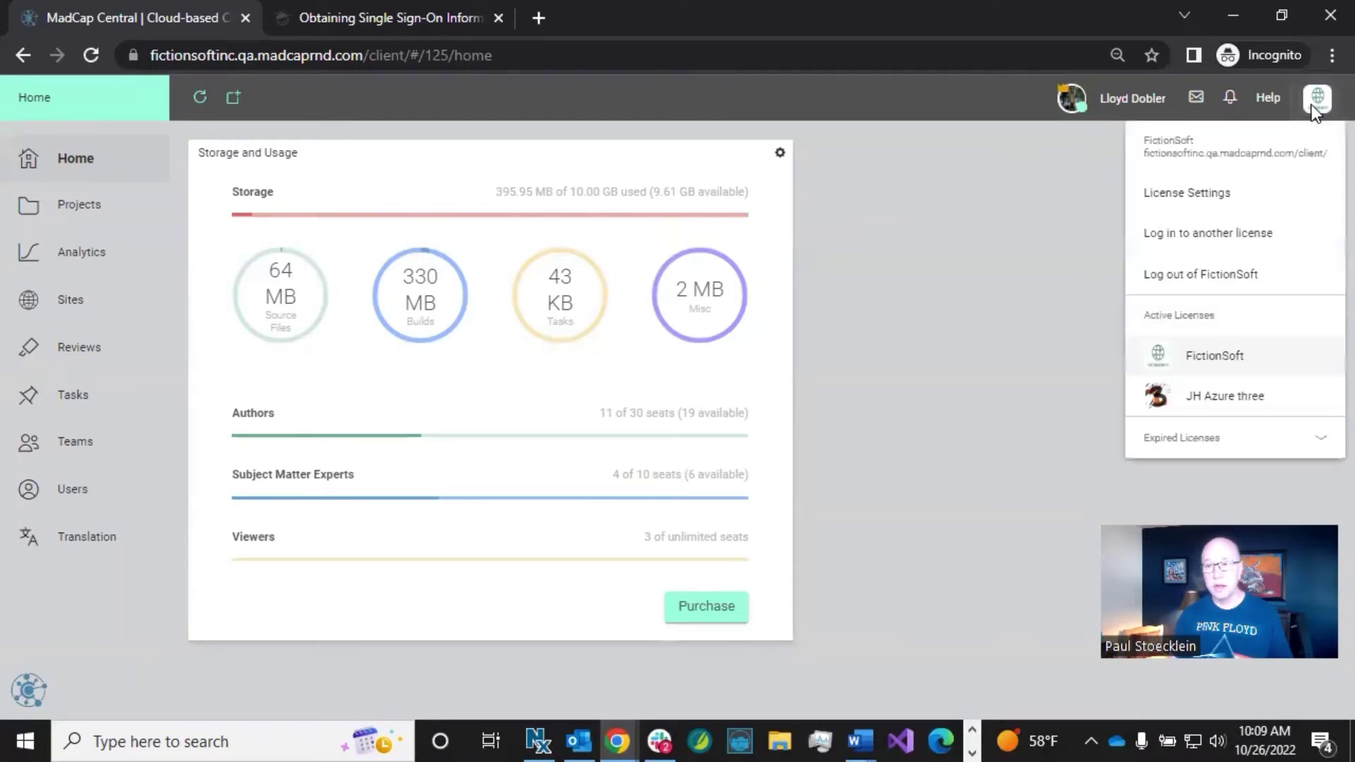
left_click(1207, 194)
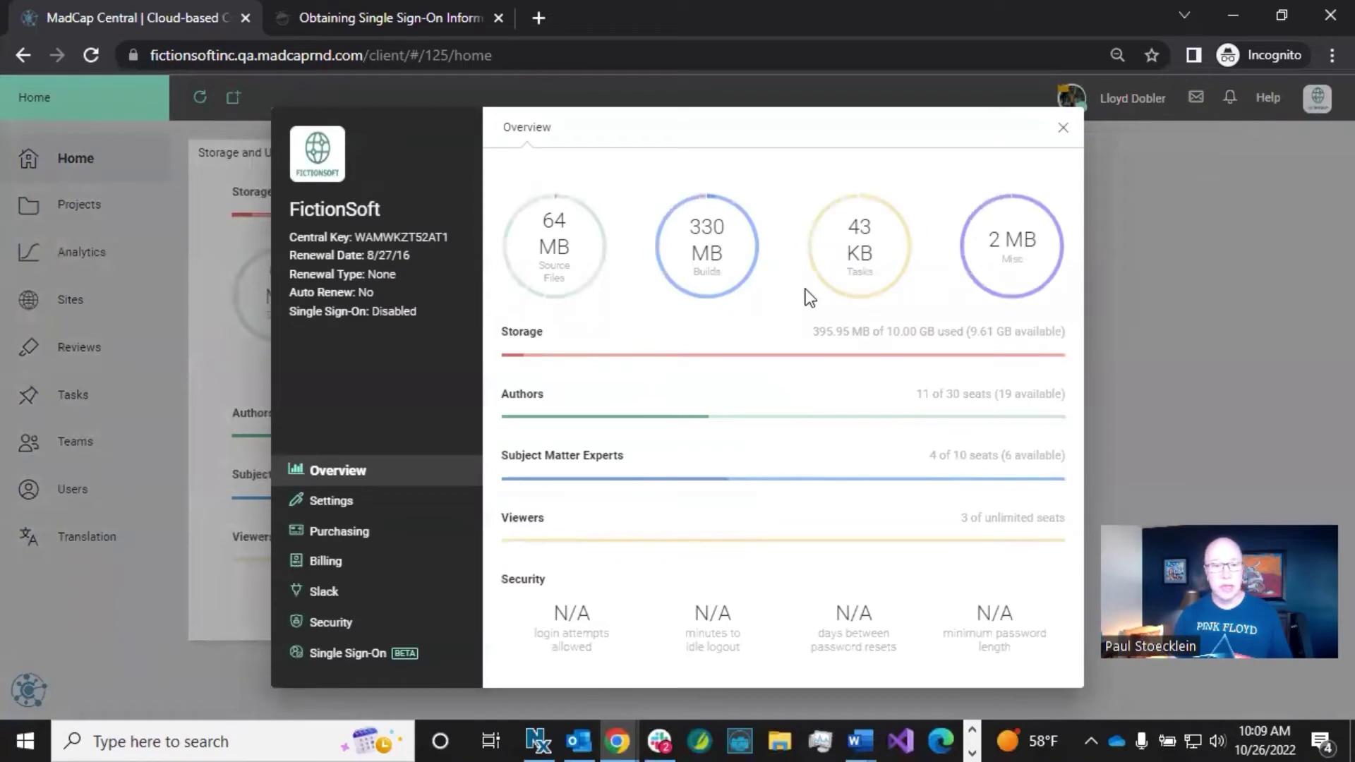
left_click(372, 656)
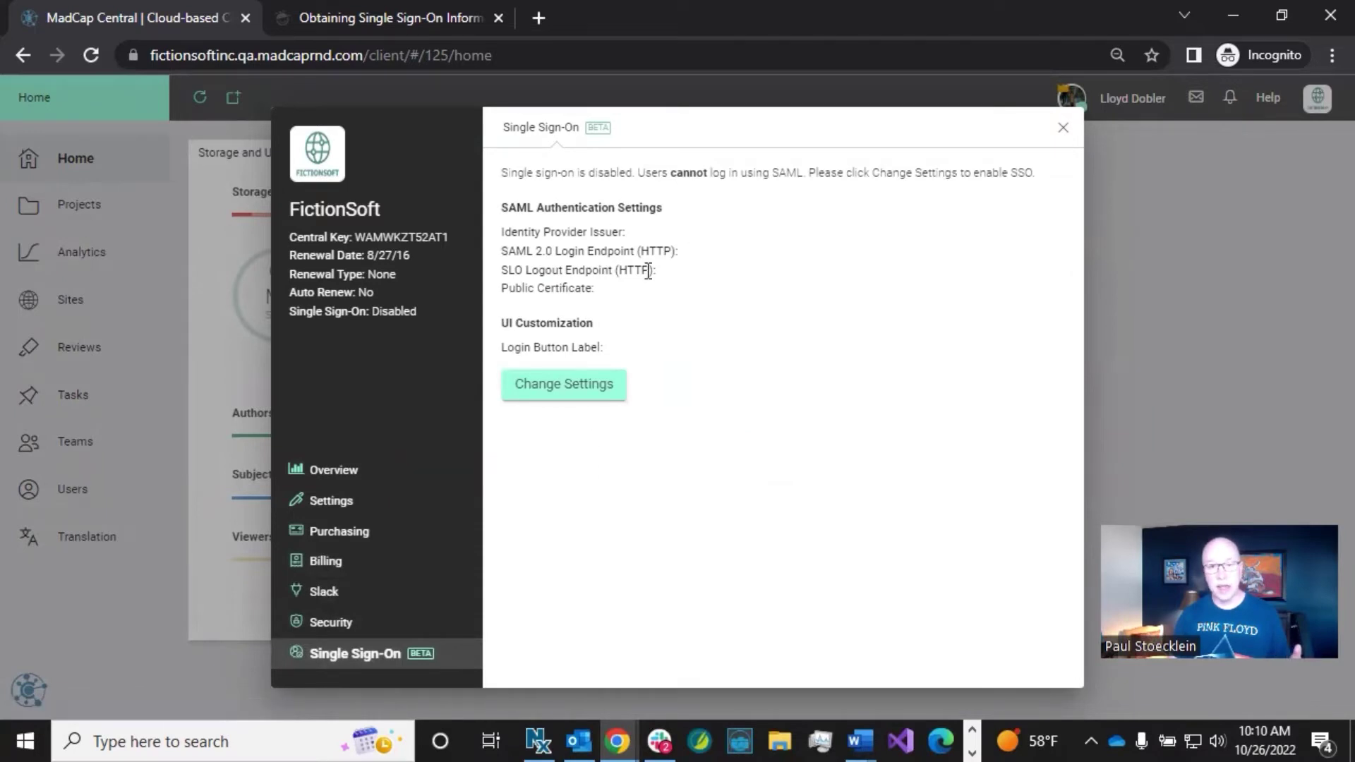
left_click(552, 390)
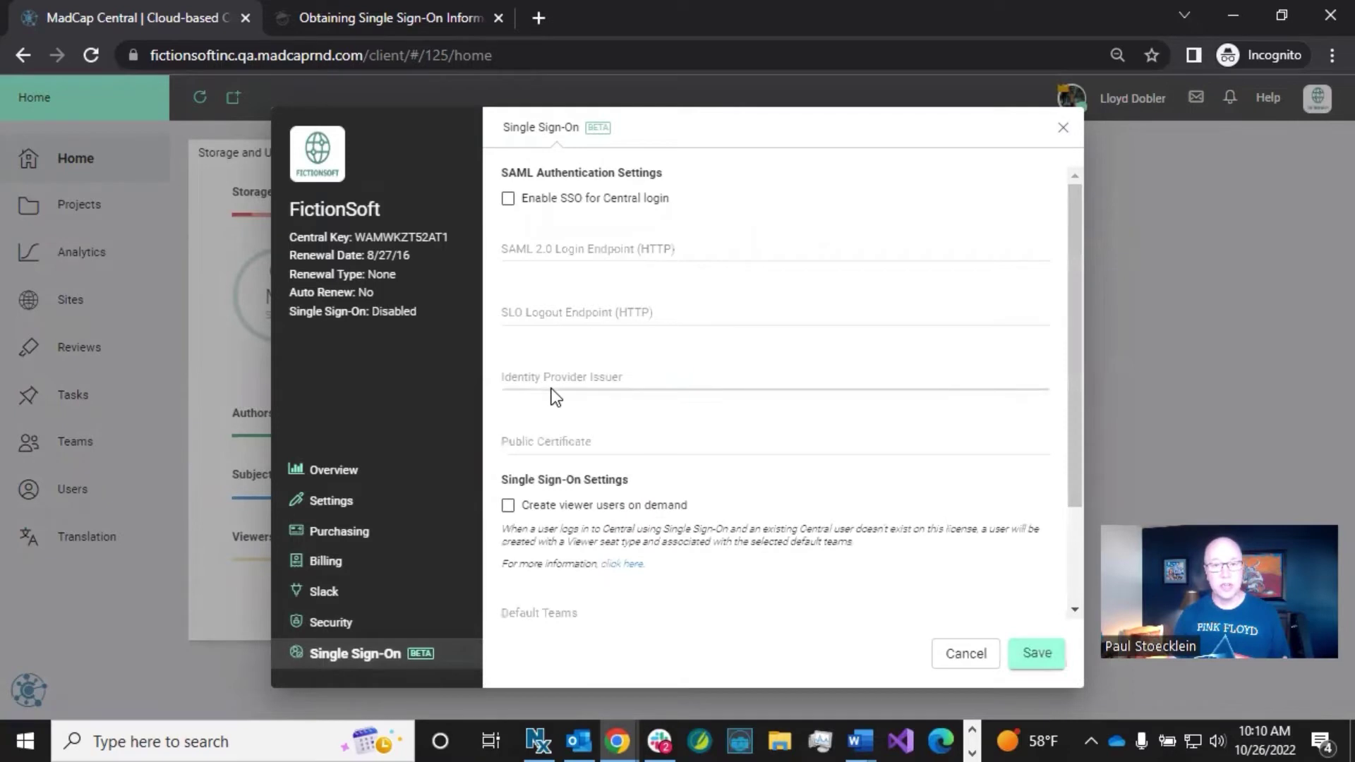
Step: Tick Enable SSO for Central login and review the public certificate text in the form
left_click(508, 200)
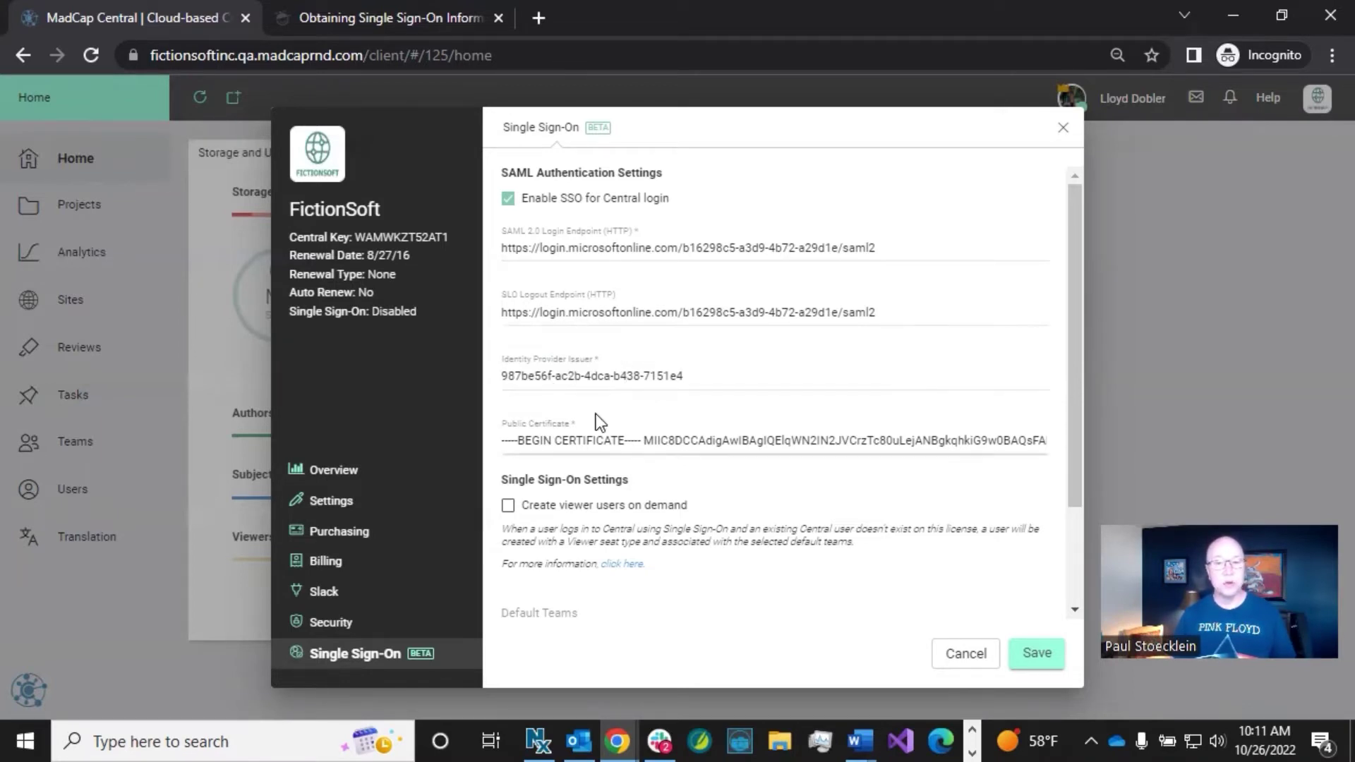
left_click_drag(531, 443, 588, 439)
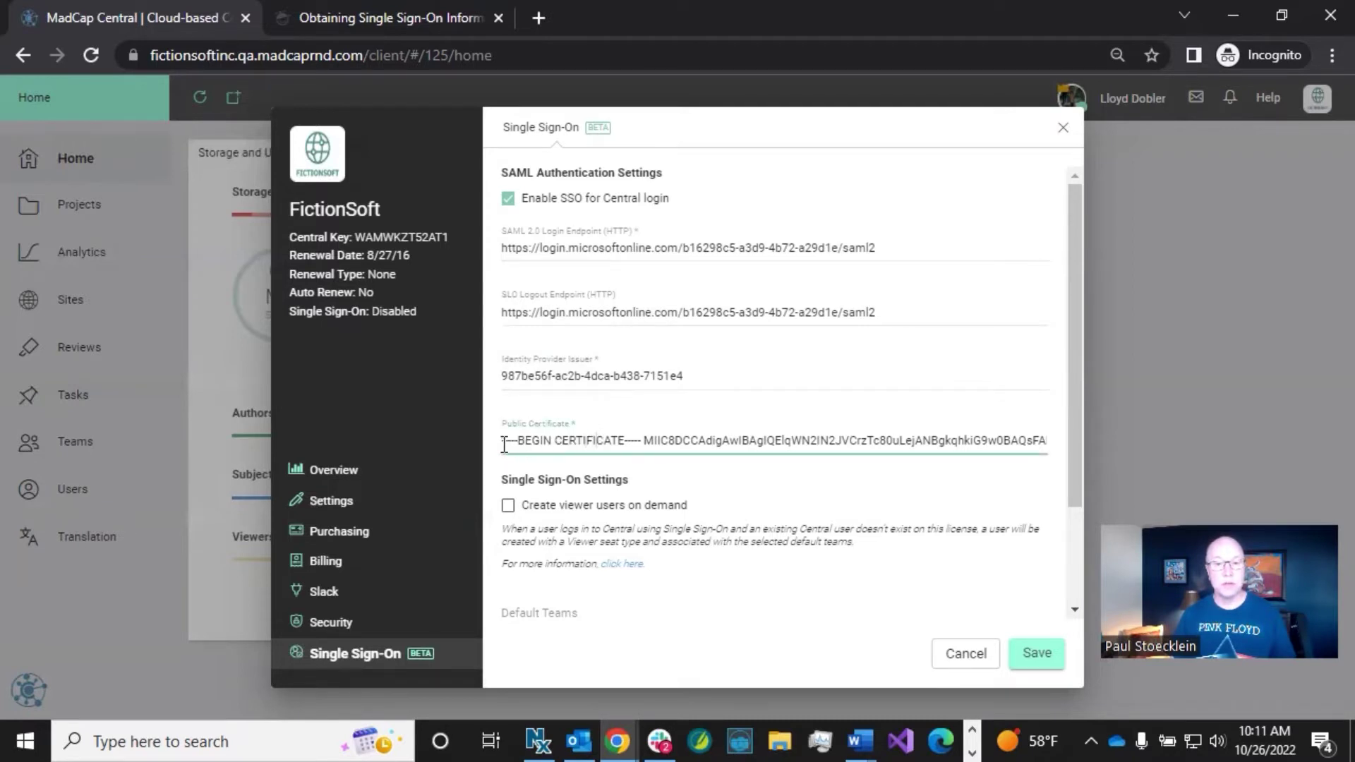
left_click_drag(502, 440, 1008, 433)
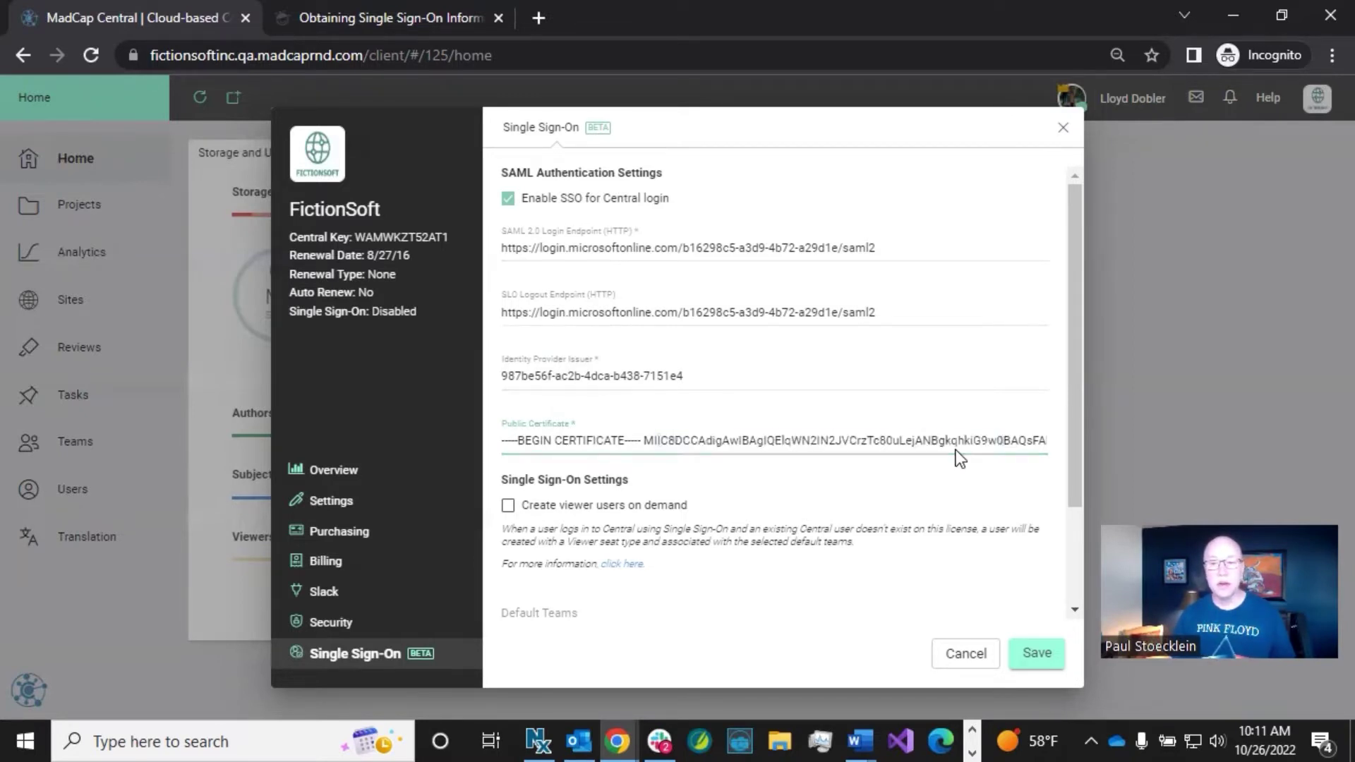
left_click(907, 455)
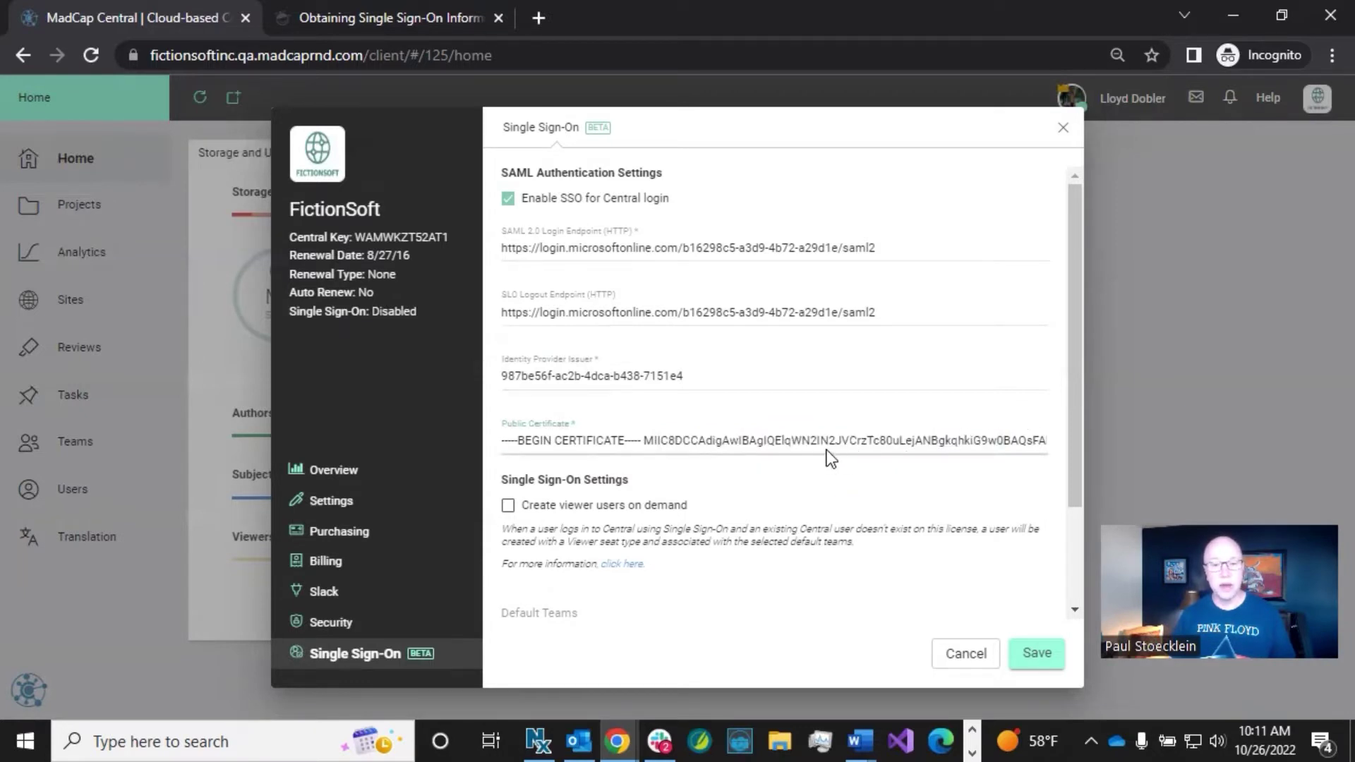
scroll(827, 472, "down", 2)
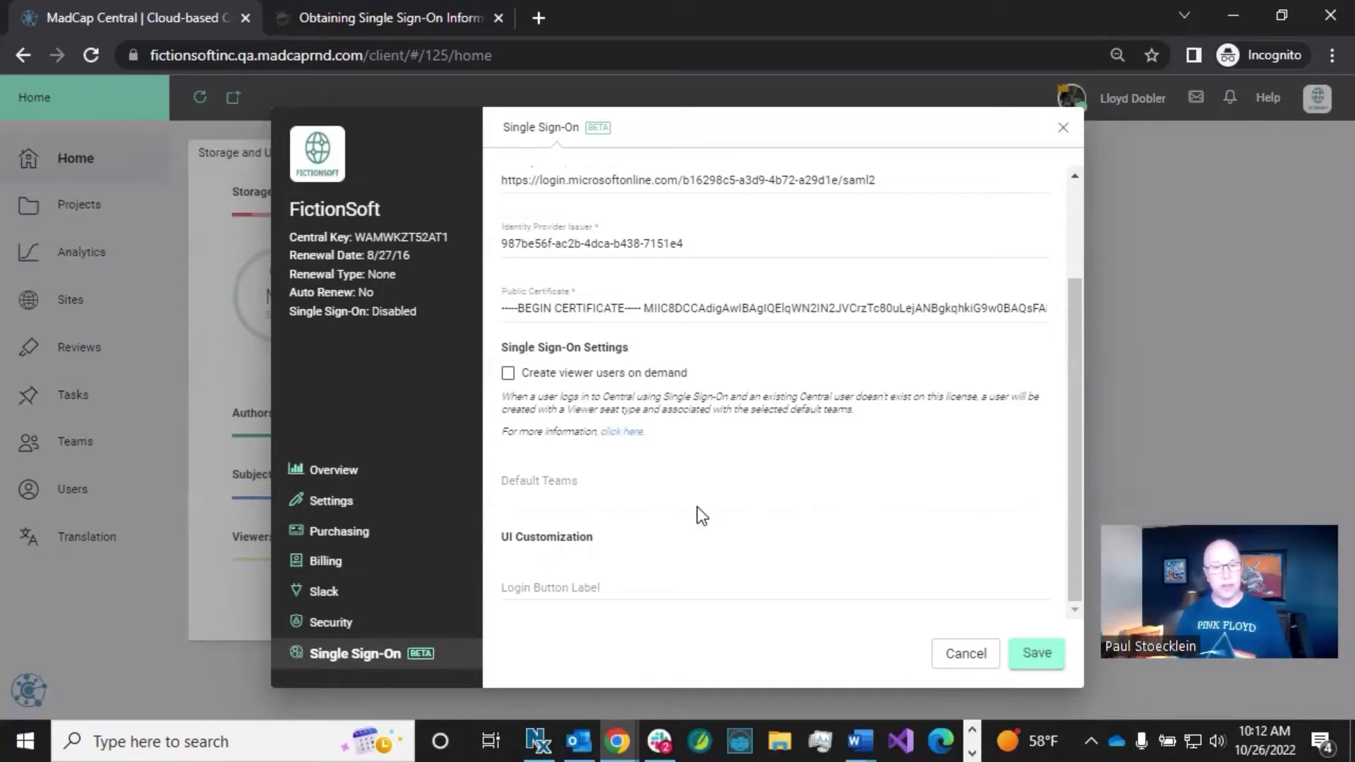
Step: Enter 'Microsoft Login' as the Login Button Label
left_click(646, 580)
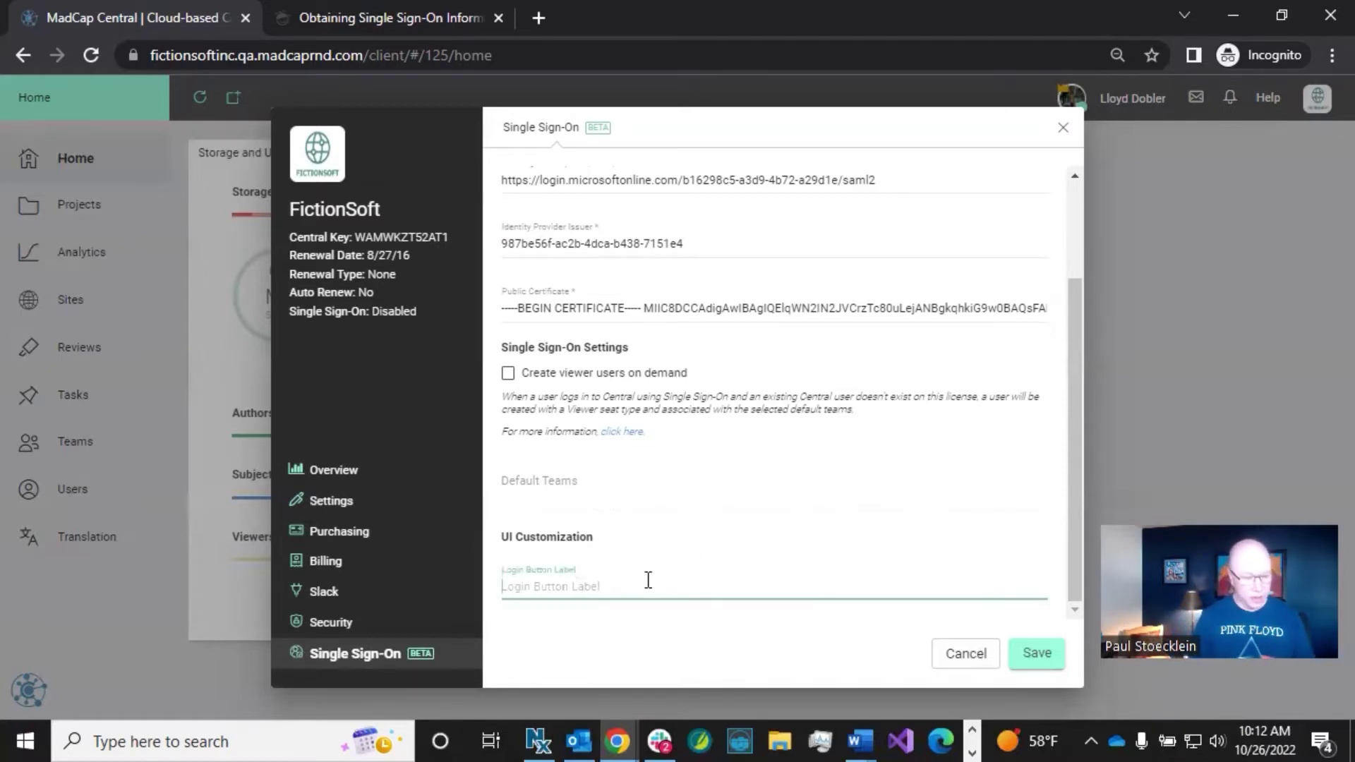
type("Micro")
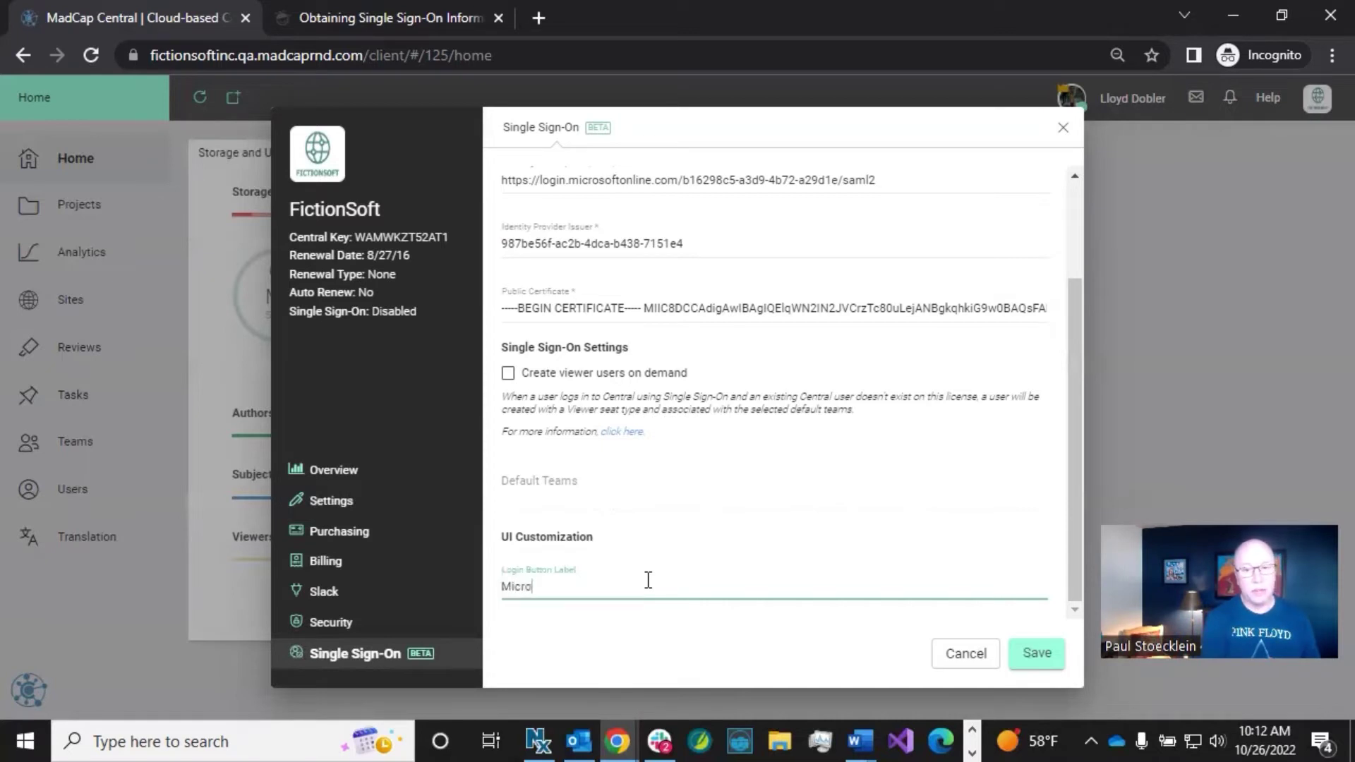
type("soft Login")
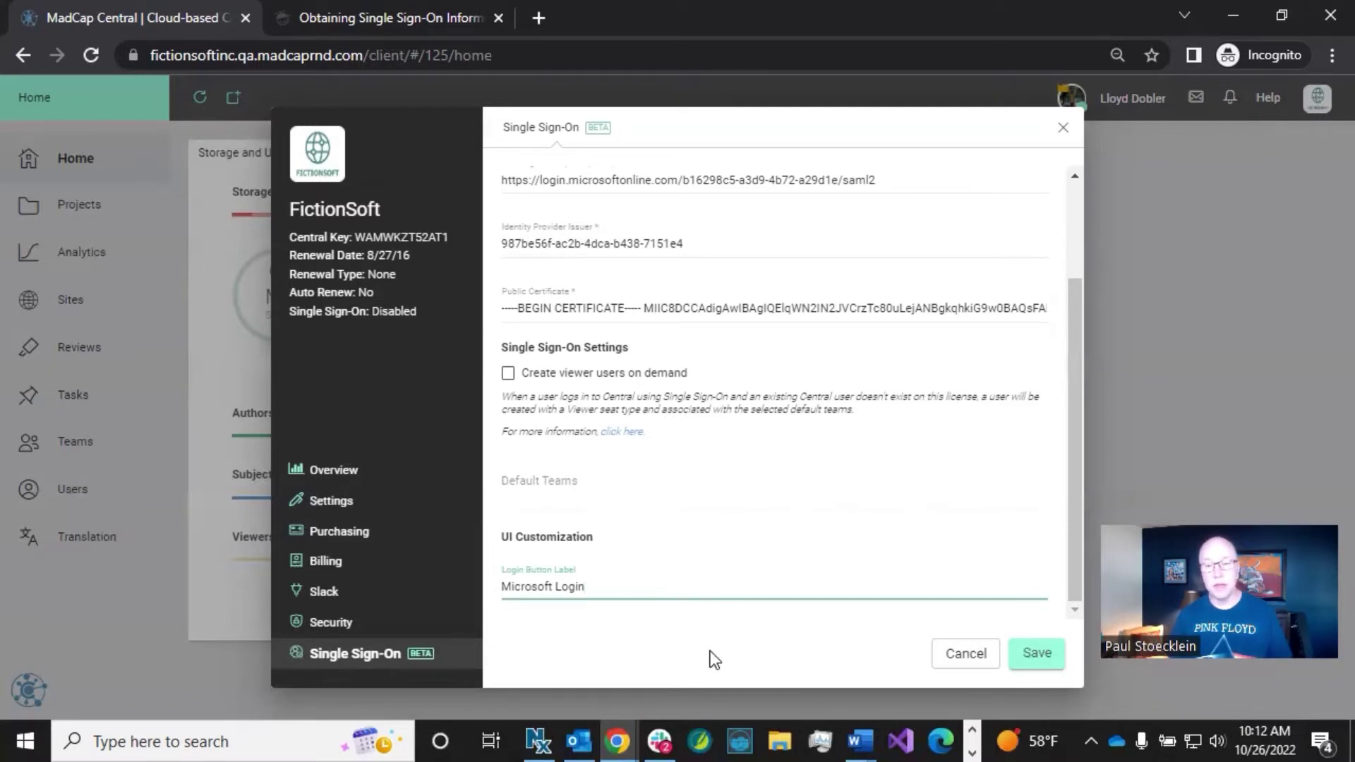
Step: Save the Single Sign-On settings, then switch from the browser to Word
left_click(1039, 656)
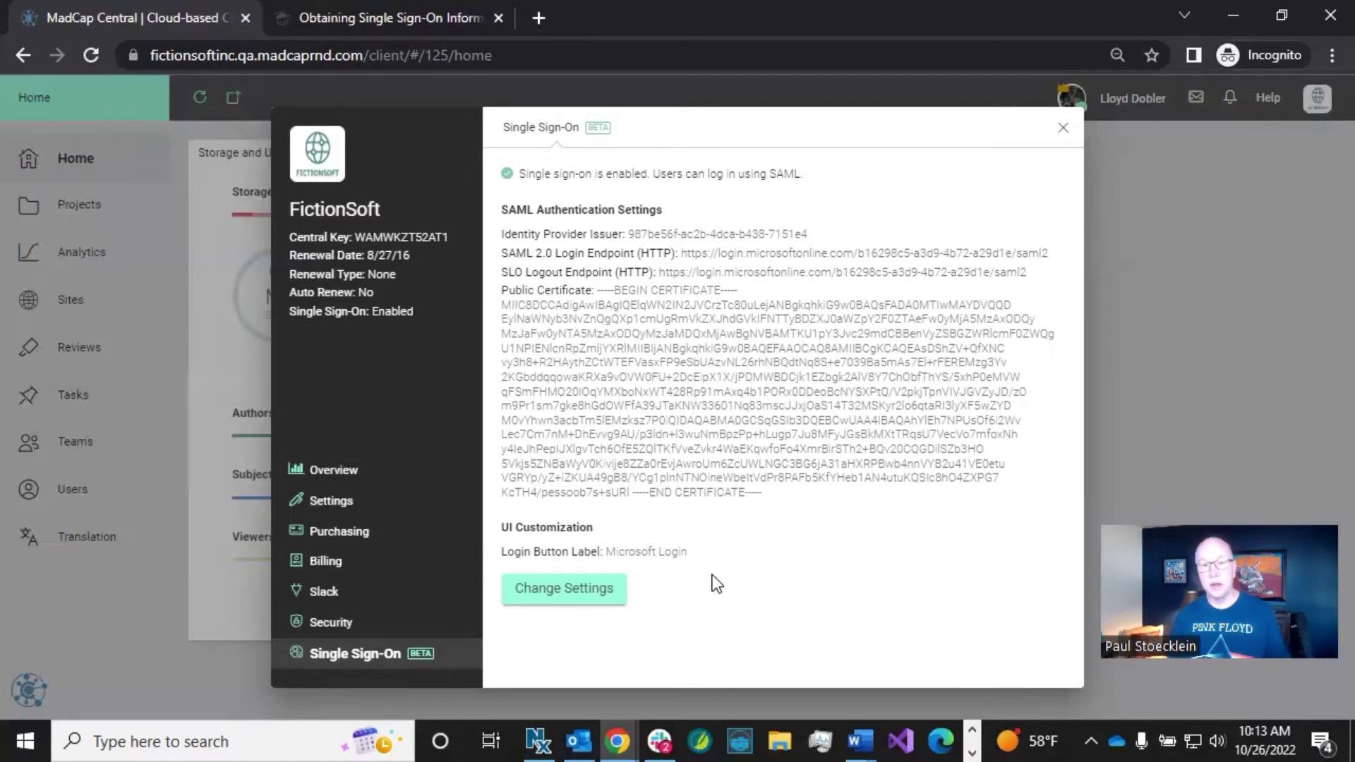
key("alt+Tab")
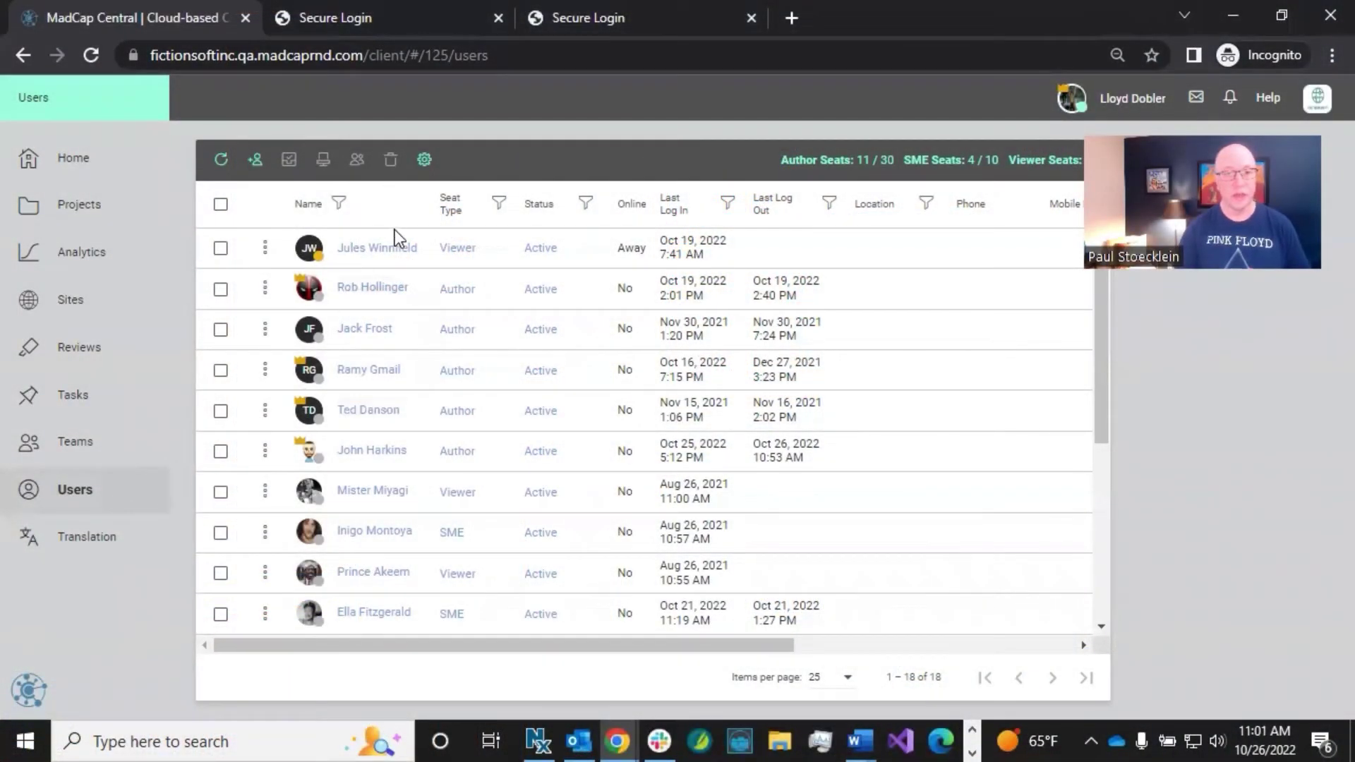
Step: Review the list of 18 license users, then open the invite-users dialog
left_click_drag(942, 682, 944, 685)
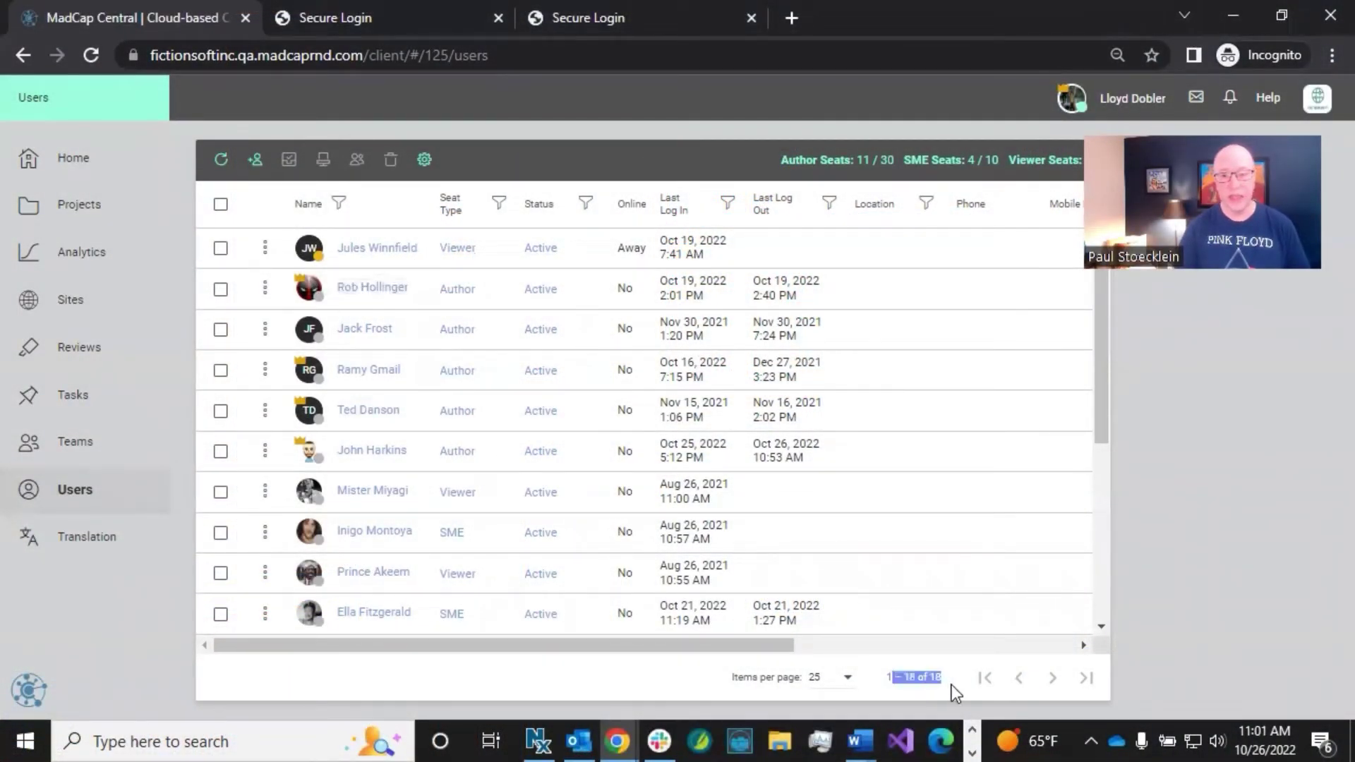
scroll(425, 295, "down", 1)
scroll(425, 295, "down", 4)
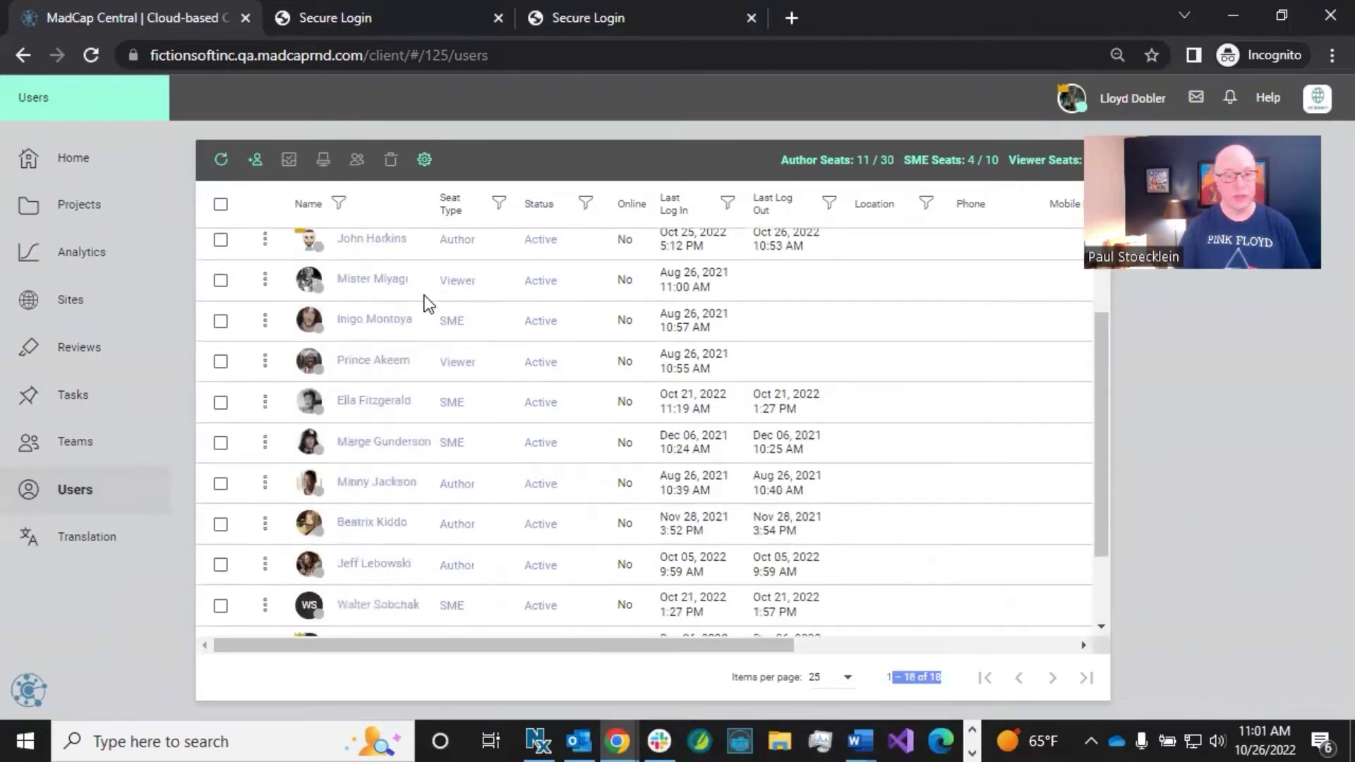
scroll(425, 300, "up", 3)
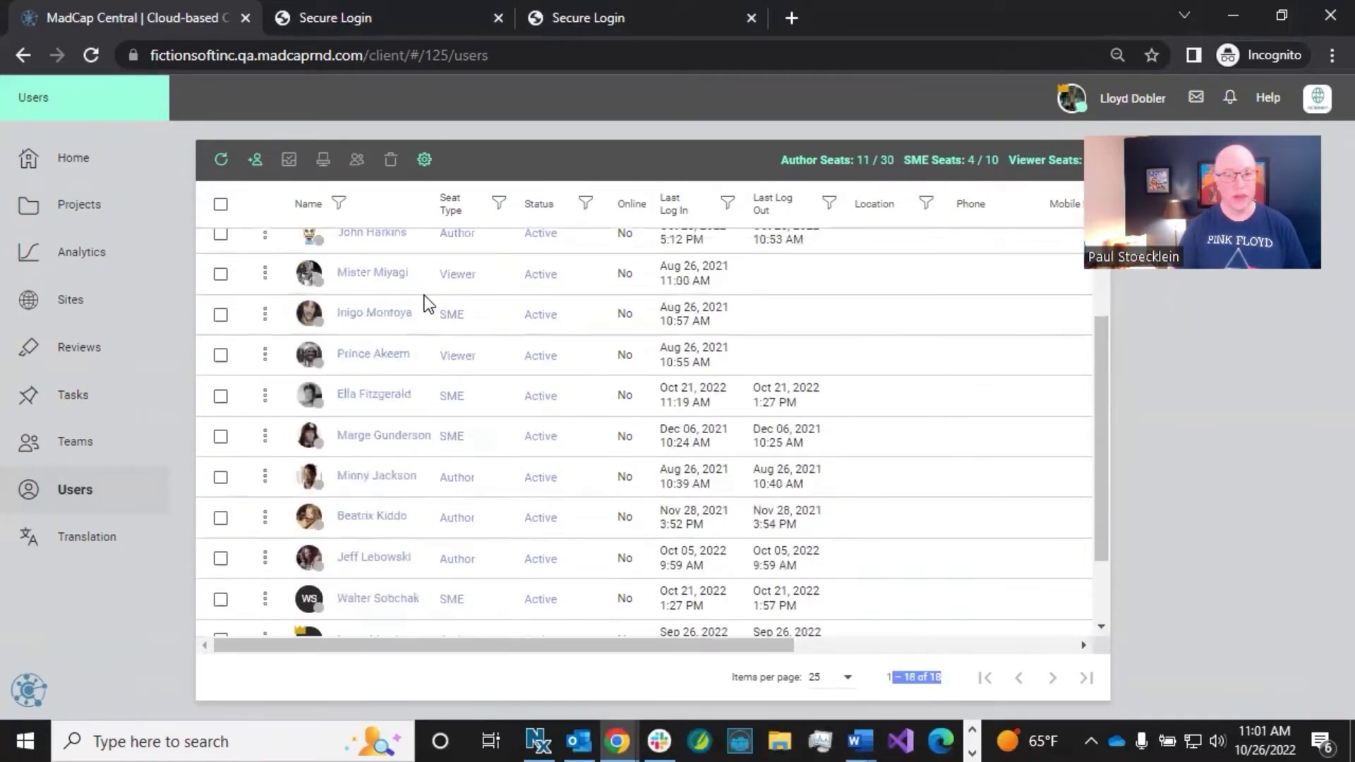
scroll(424, 295, "up", 6)
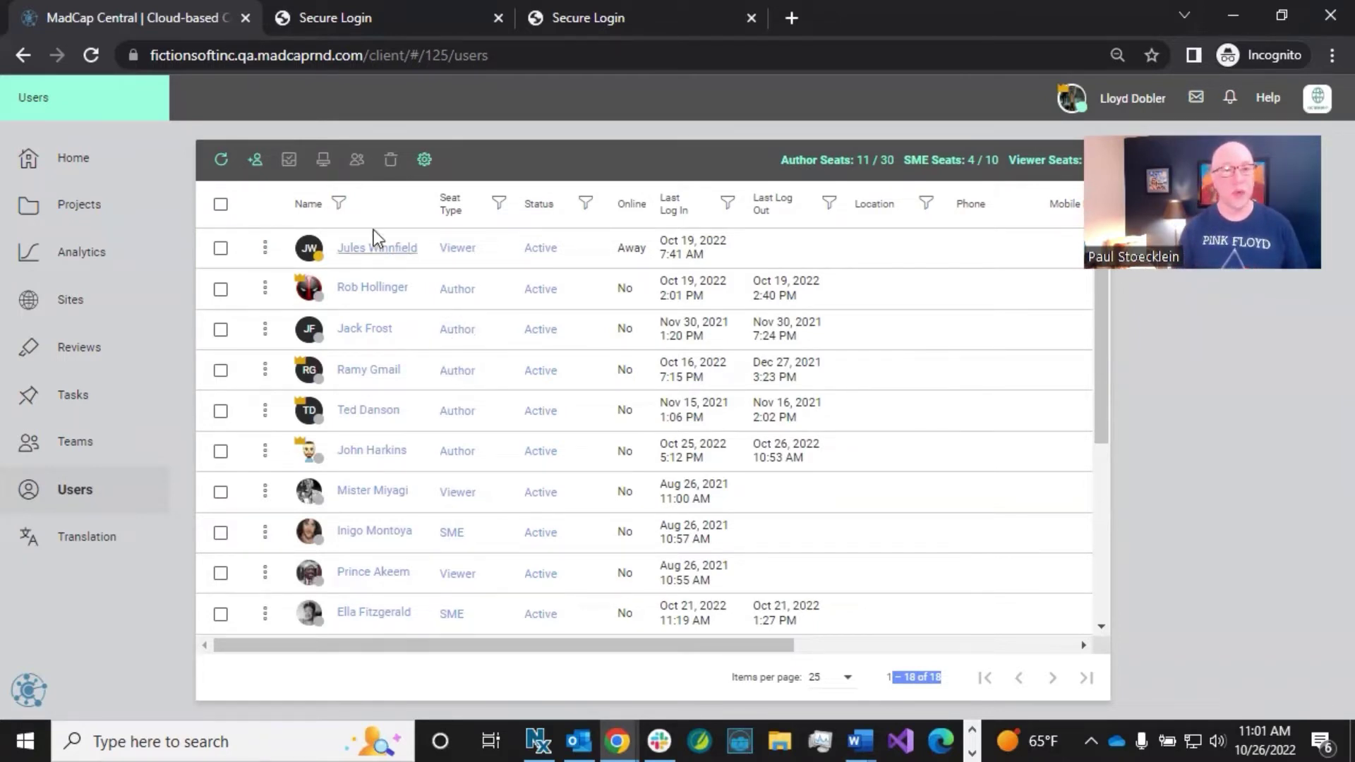
left_click(256, 167)
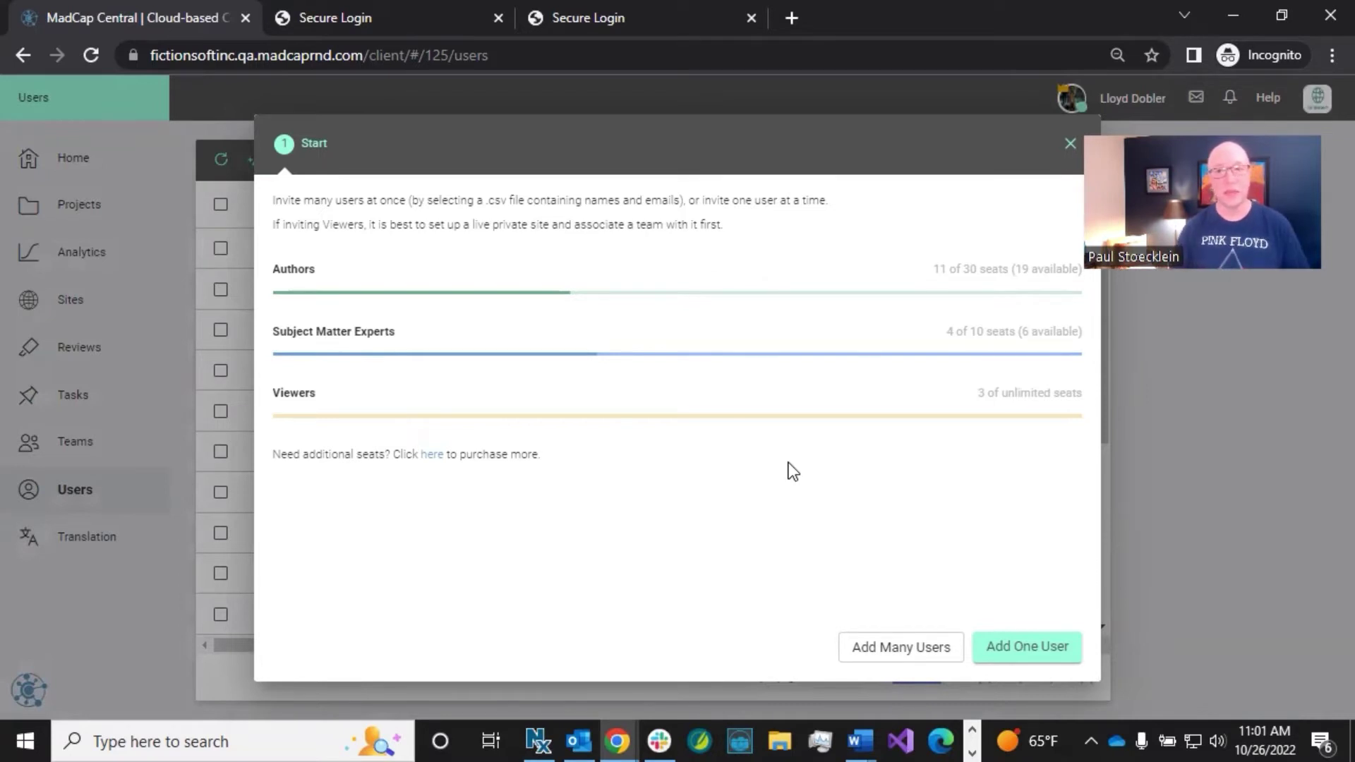
left_click(1064, 144)
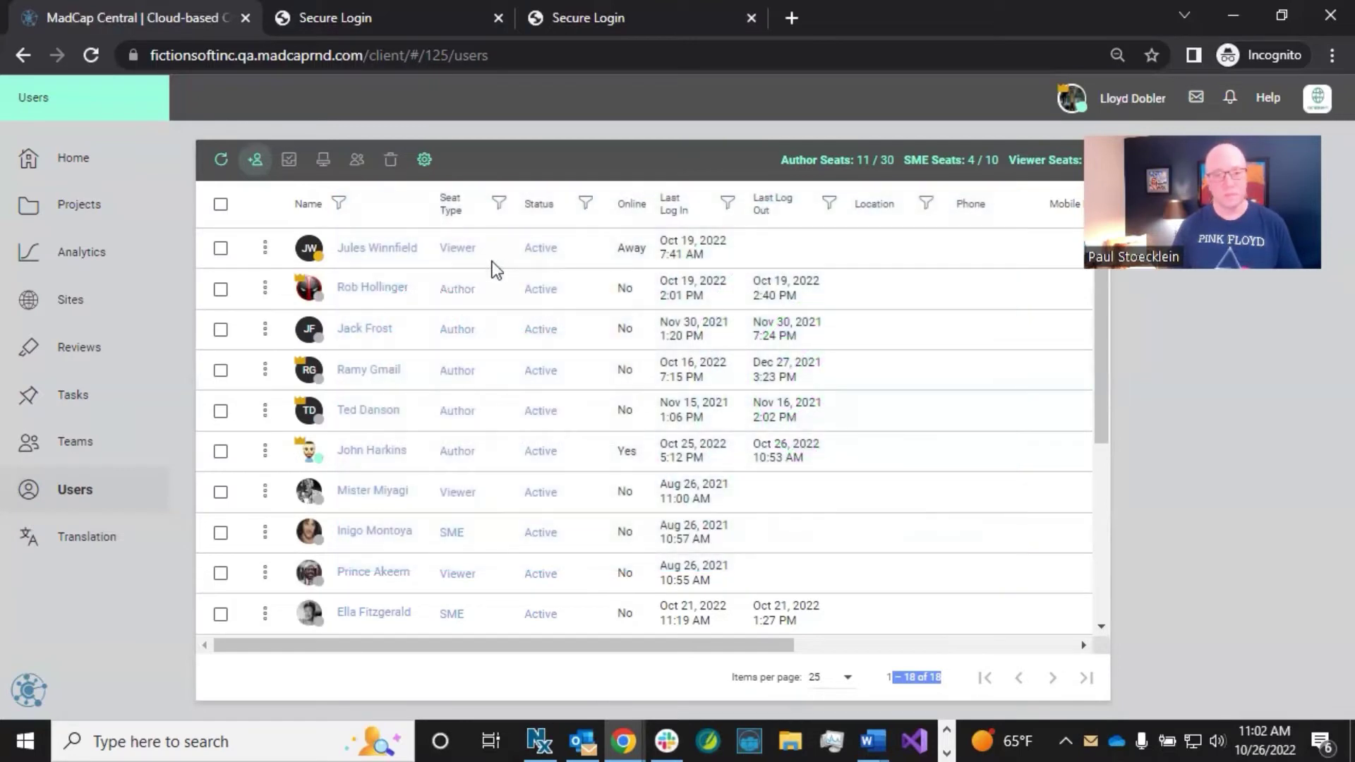
Step: Go to Sites, expand the HTML5 - Private site's details and select its output URL
left_click(65, 302)
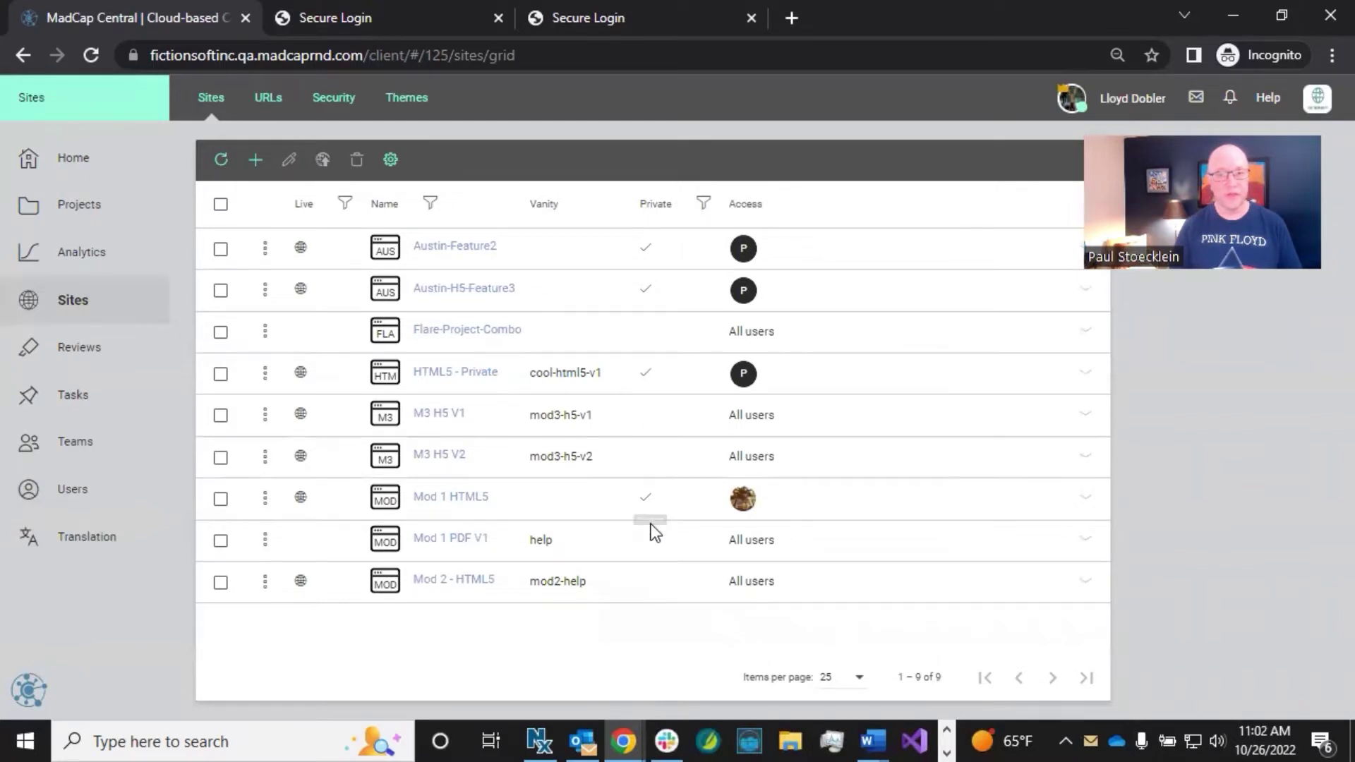
left_click(633, 385)
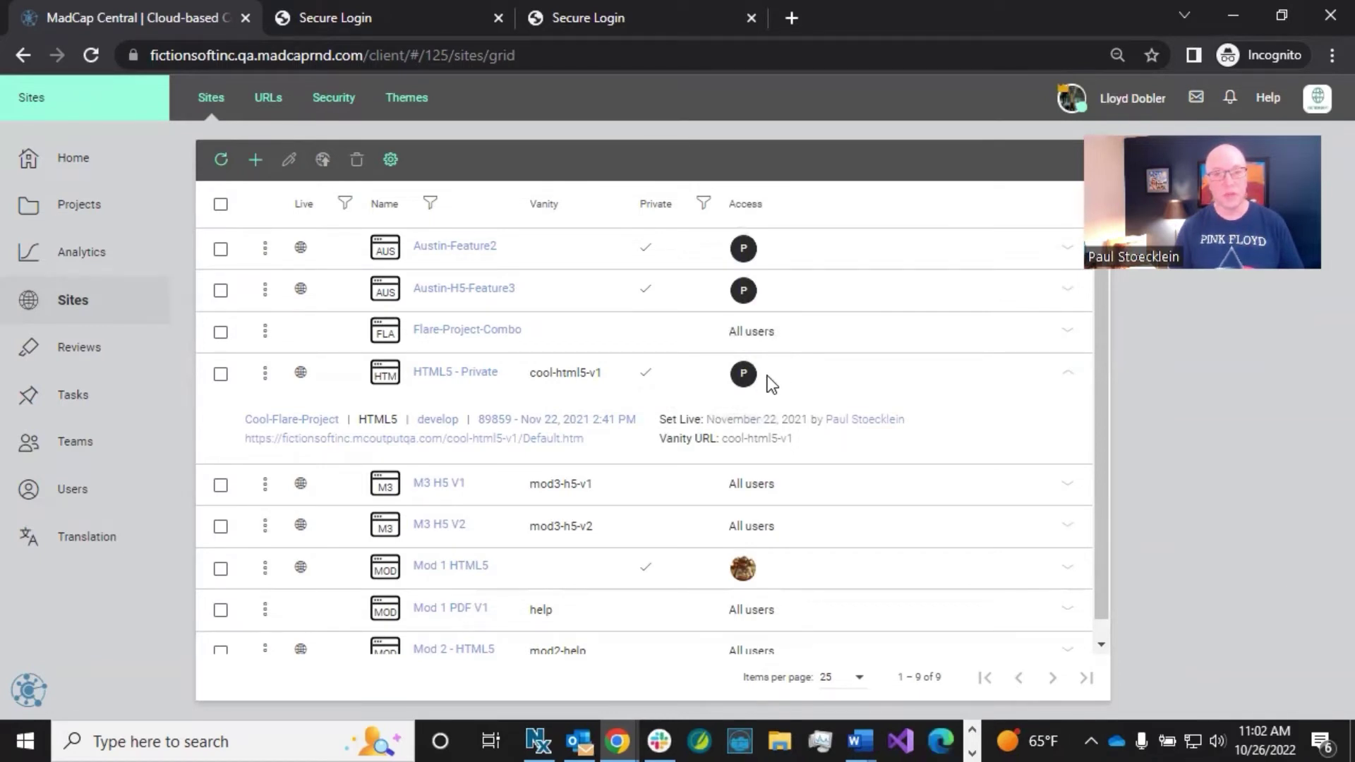
mouse_move(750, 387)
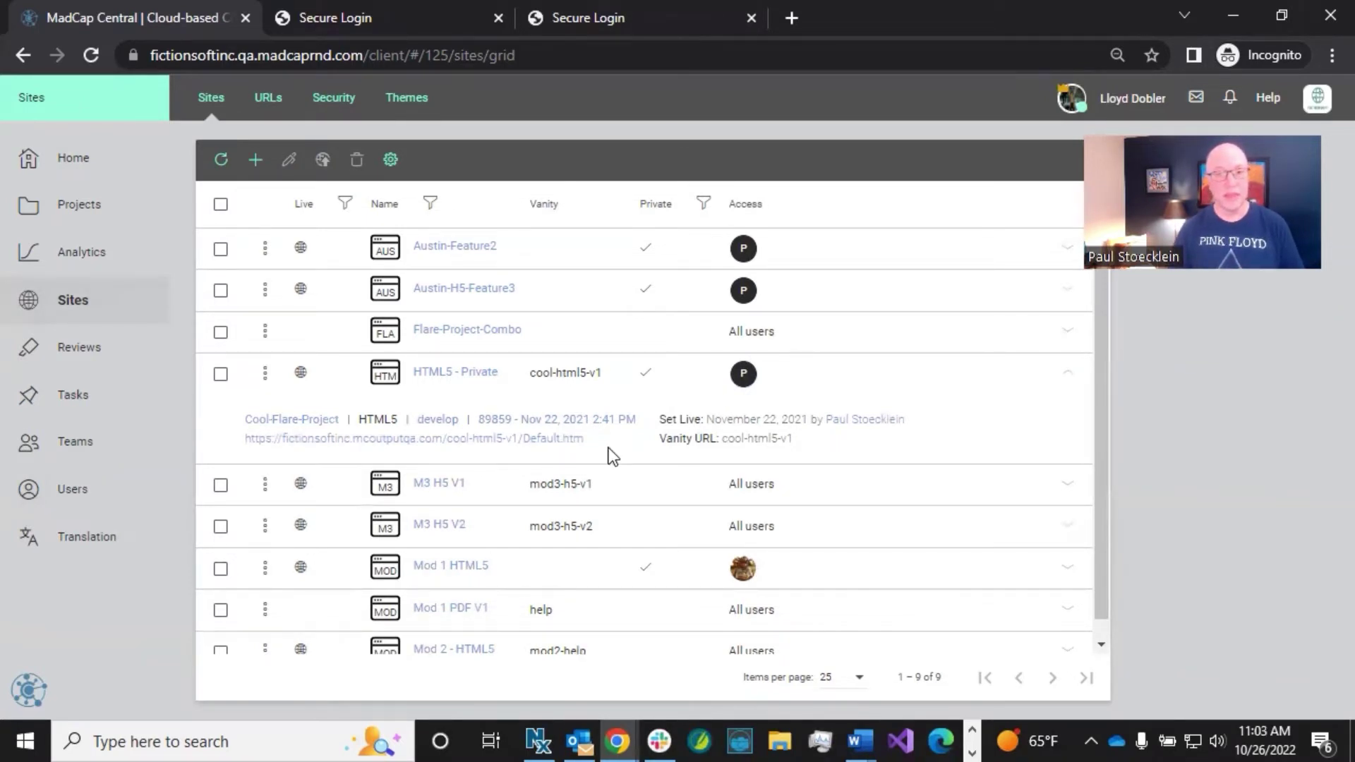
left_click_drag(594, 439, 257, 447)
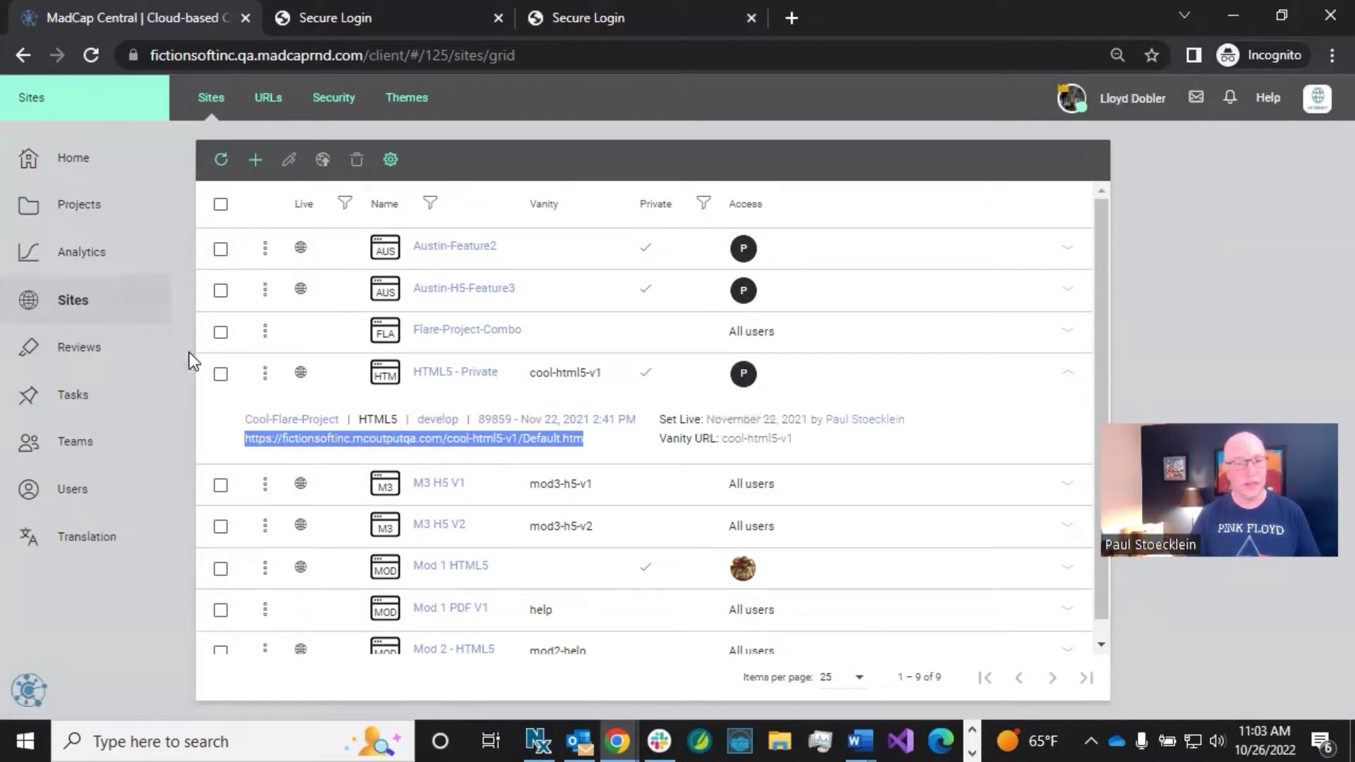
Step: View the PrivateOutputs team's details, then open the FictionSoft License Settings overview
left_click(134, 428)
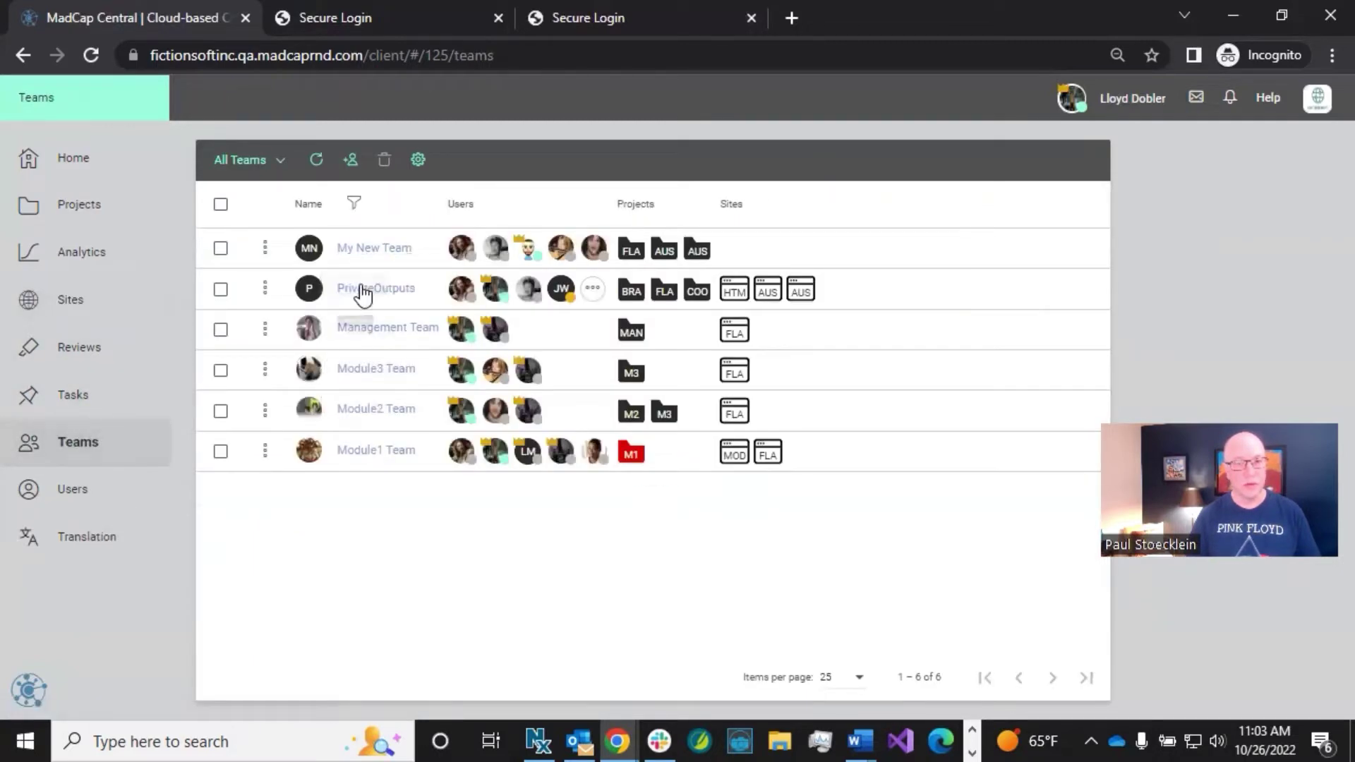
left_click(361, 288)
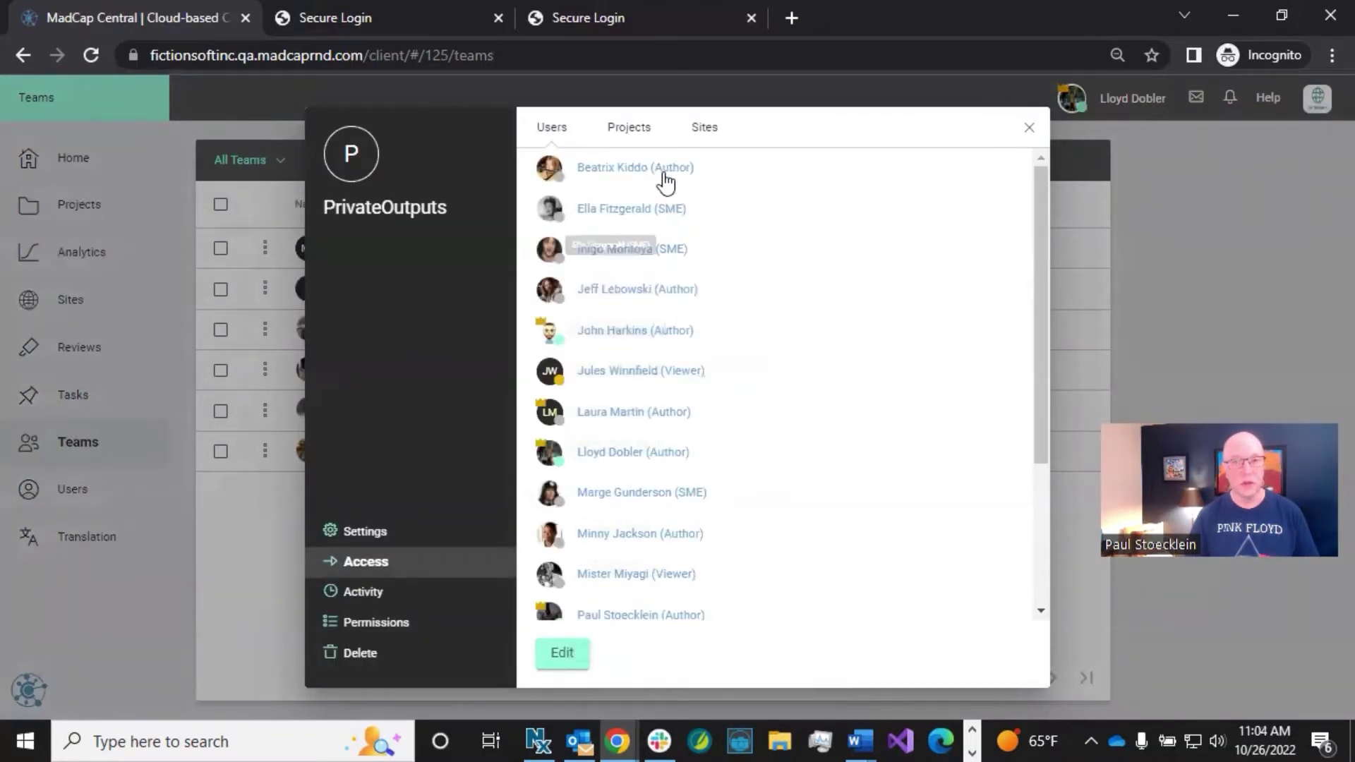
left_click(1033, 129)
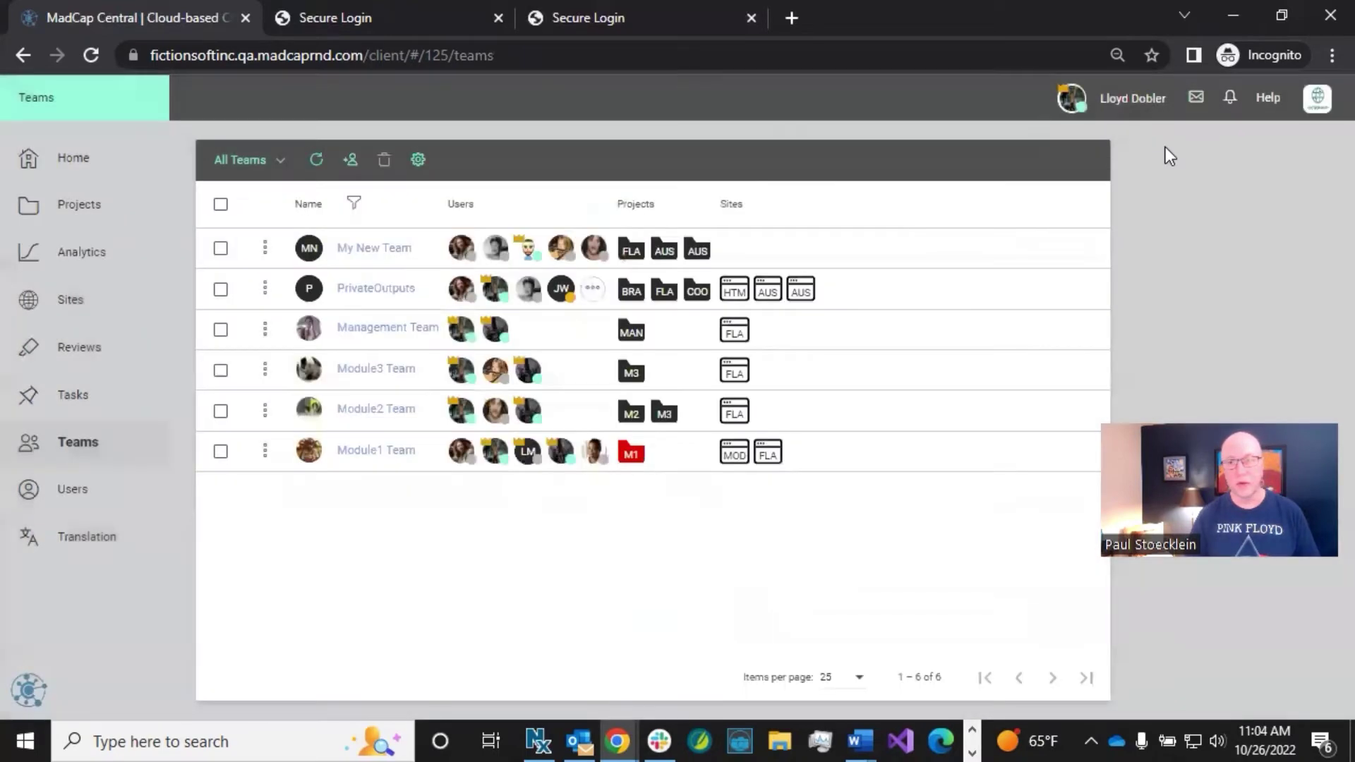
left_click(1318, 102)
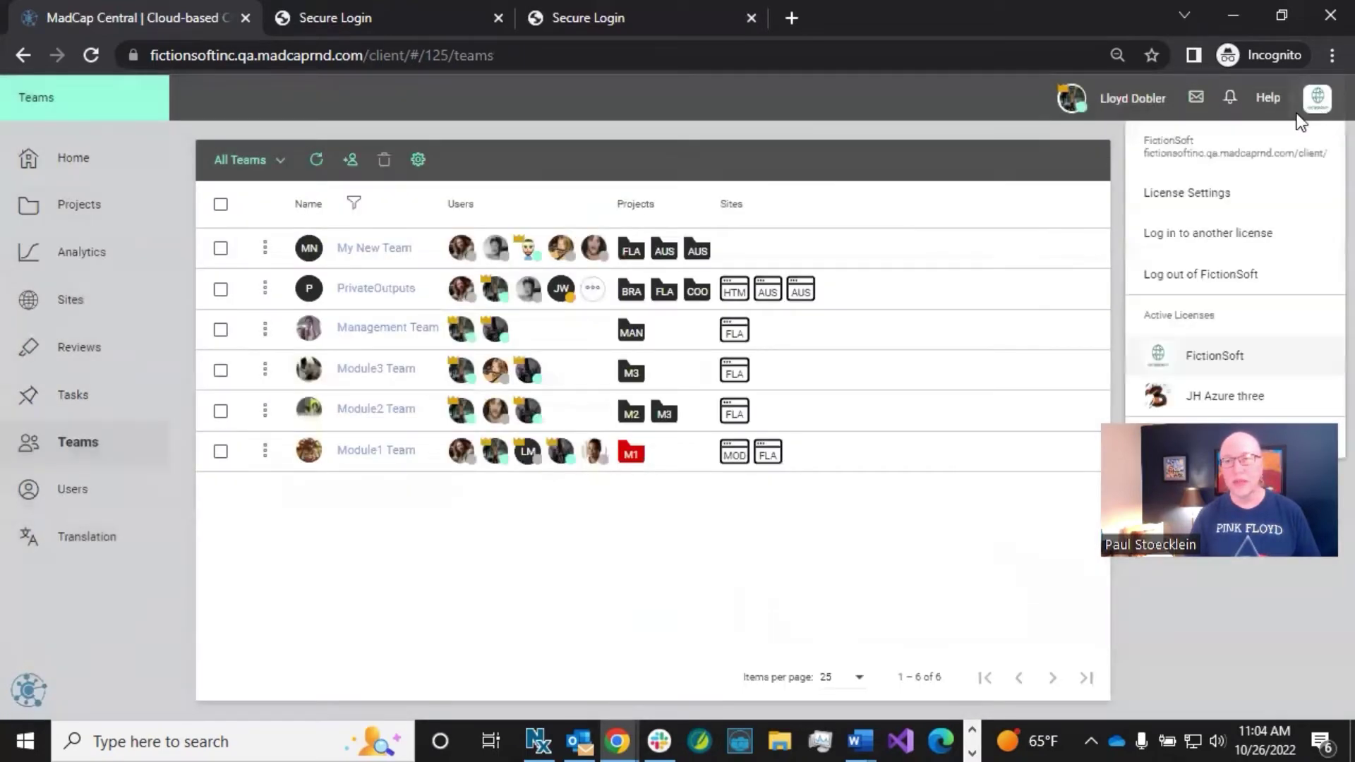
left_click(1205, 200)
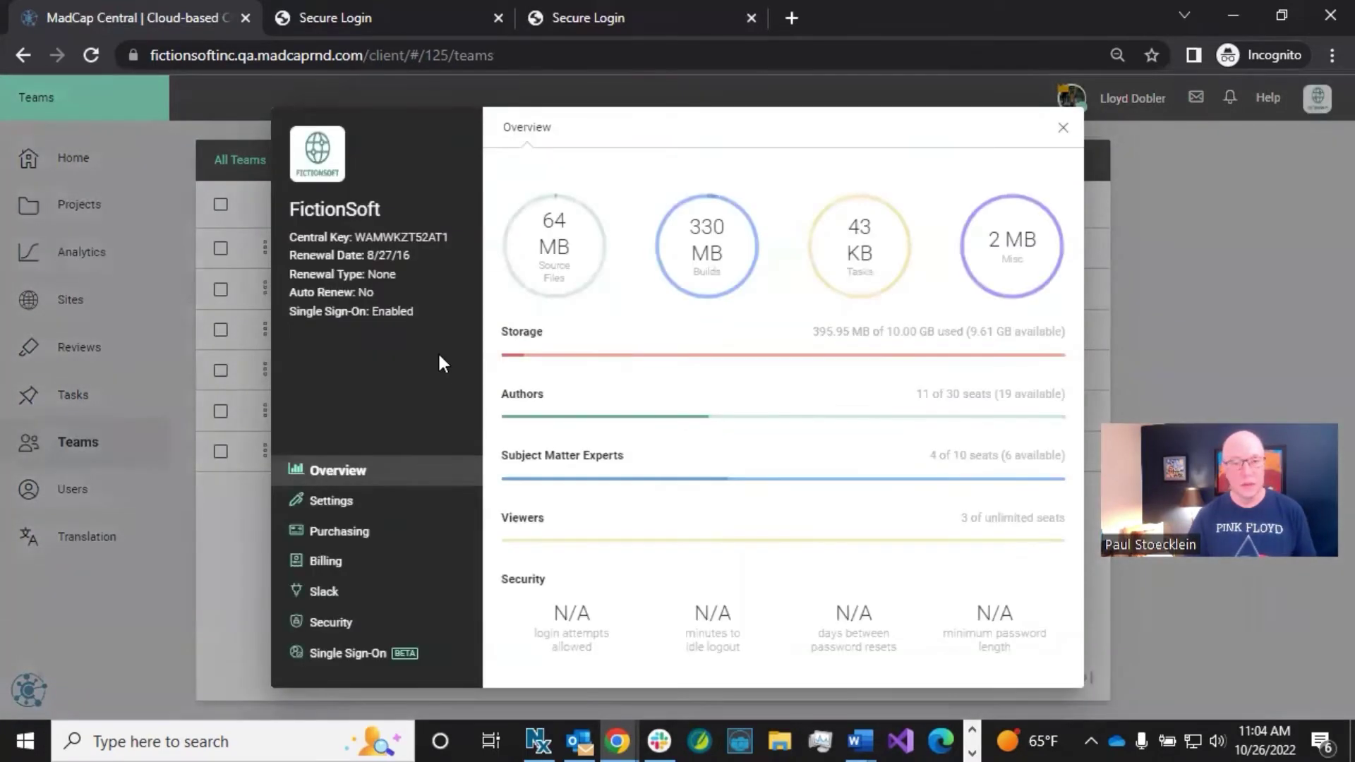
Step: Turn on creating viewer users on demand with PrivateOutputs as default team, save, and close license settings
left_click(381, 653)
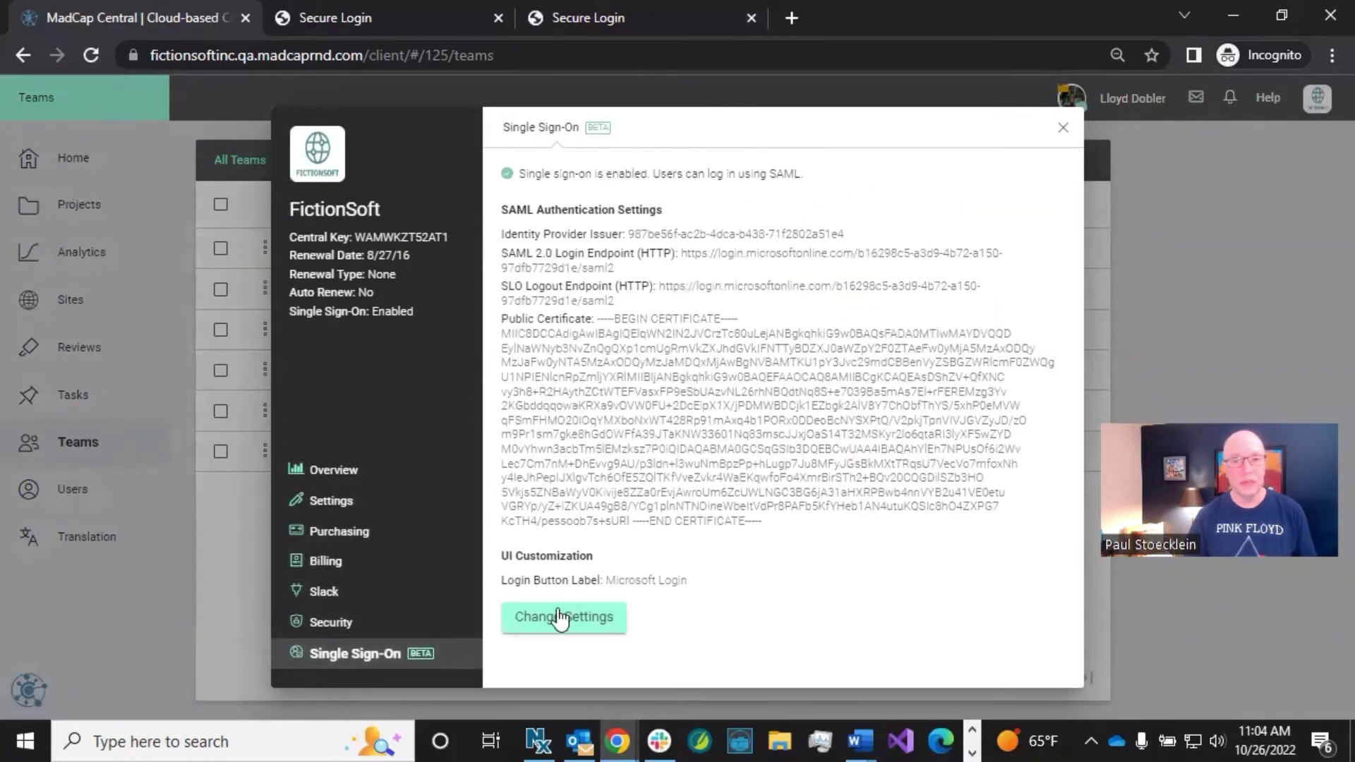
left_click(559, 616)
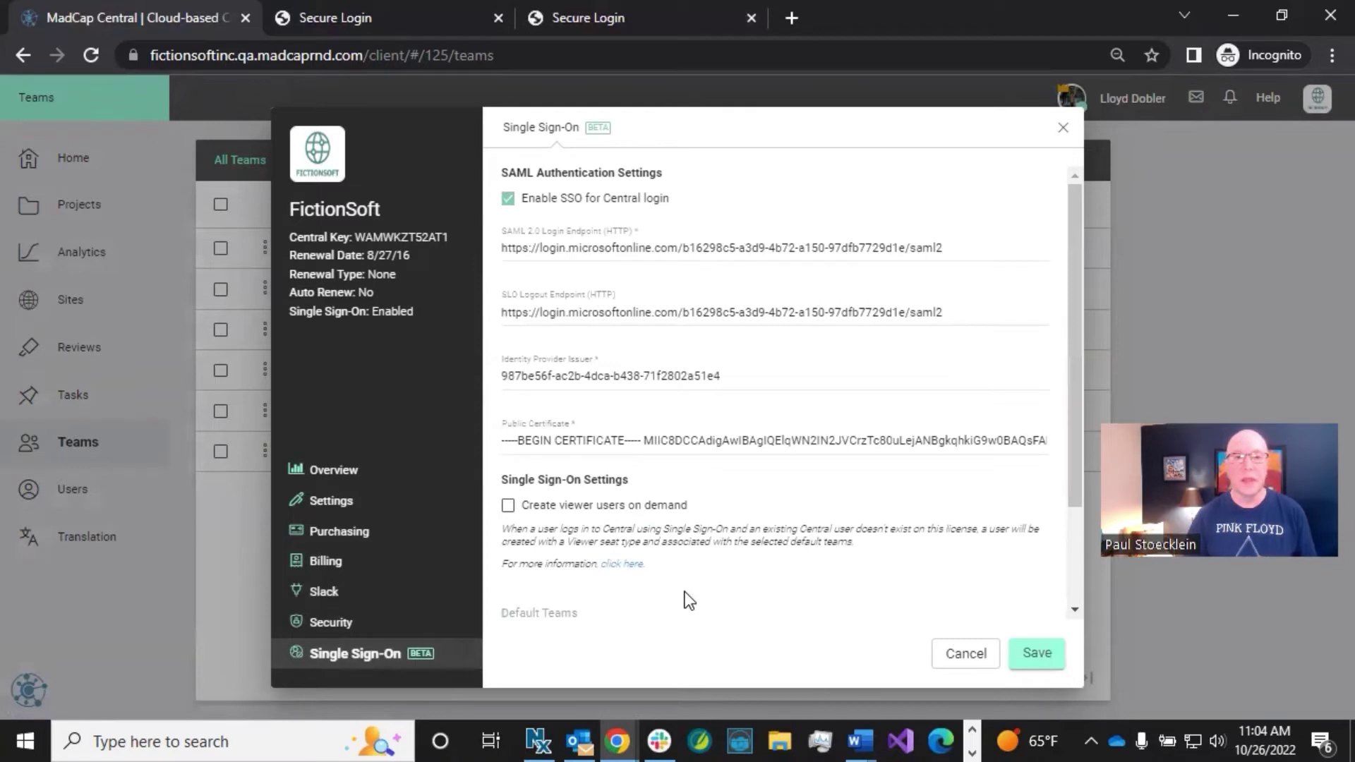
left_click(507, 506)
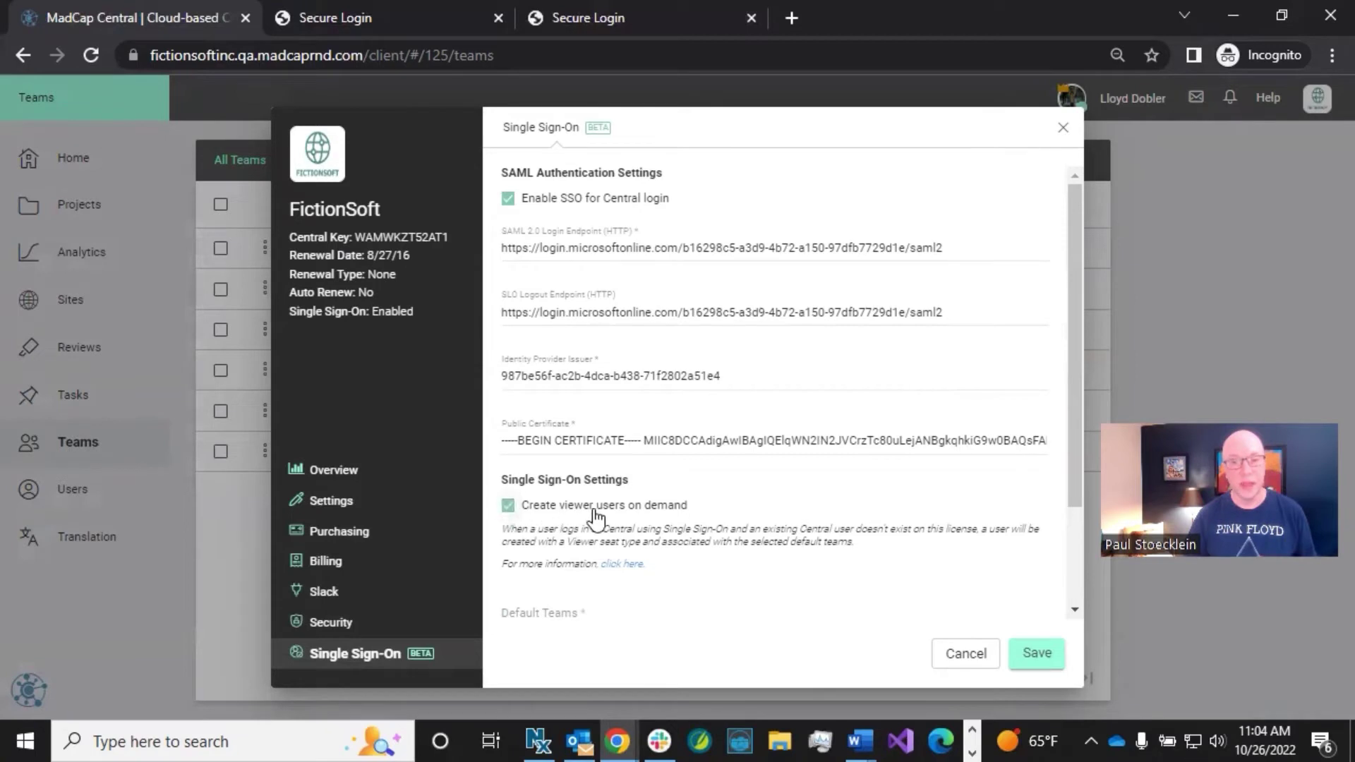
scroll(596, 514, "down", 2)
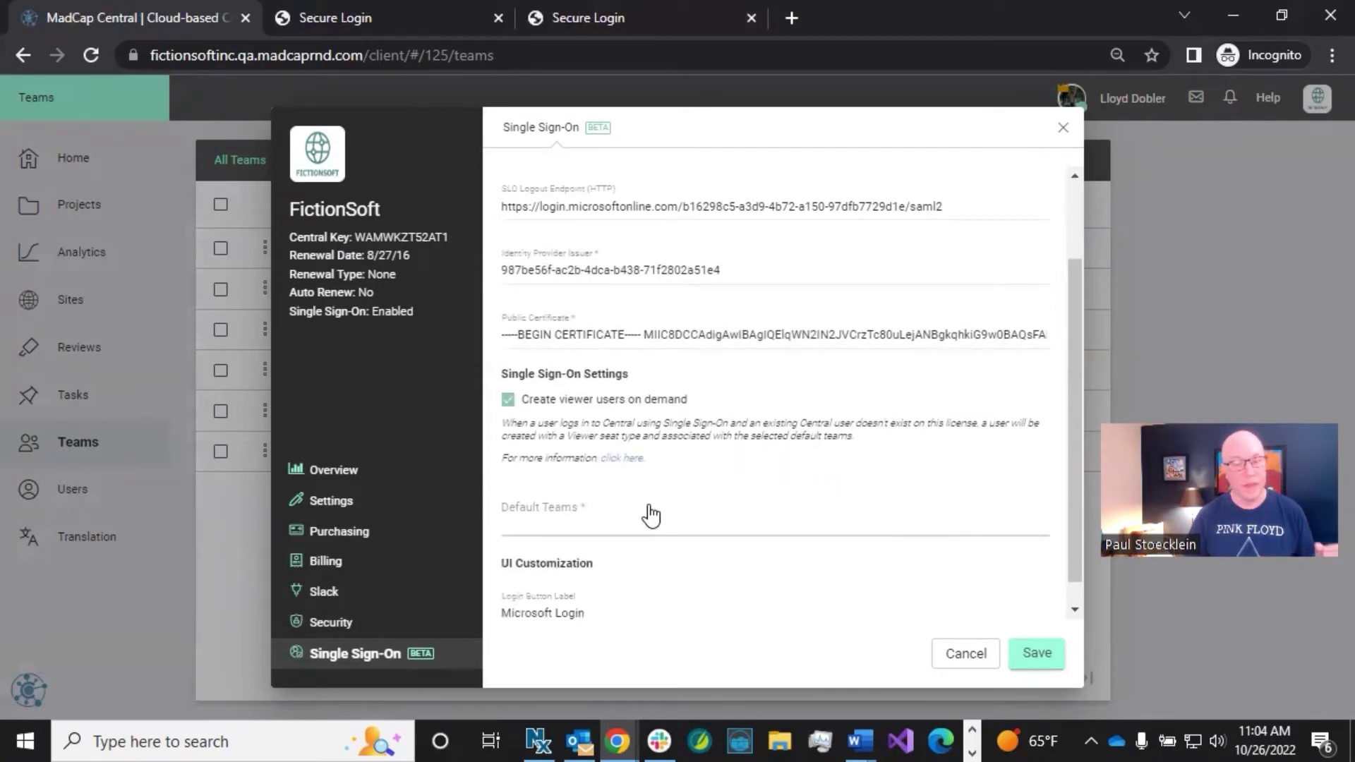
left_click(605, 513)
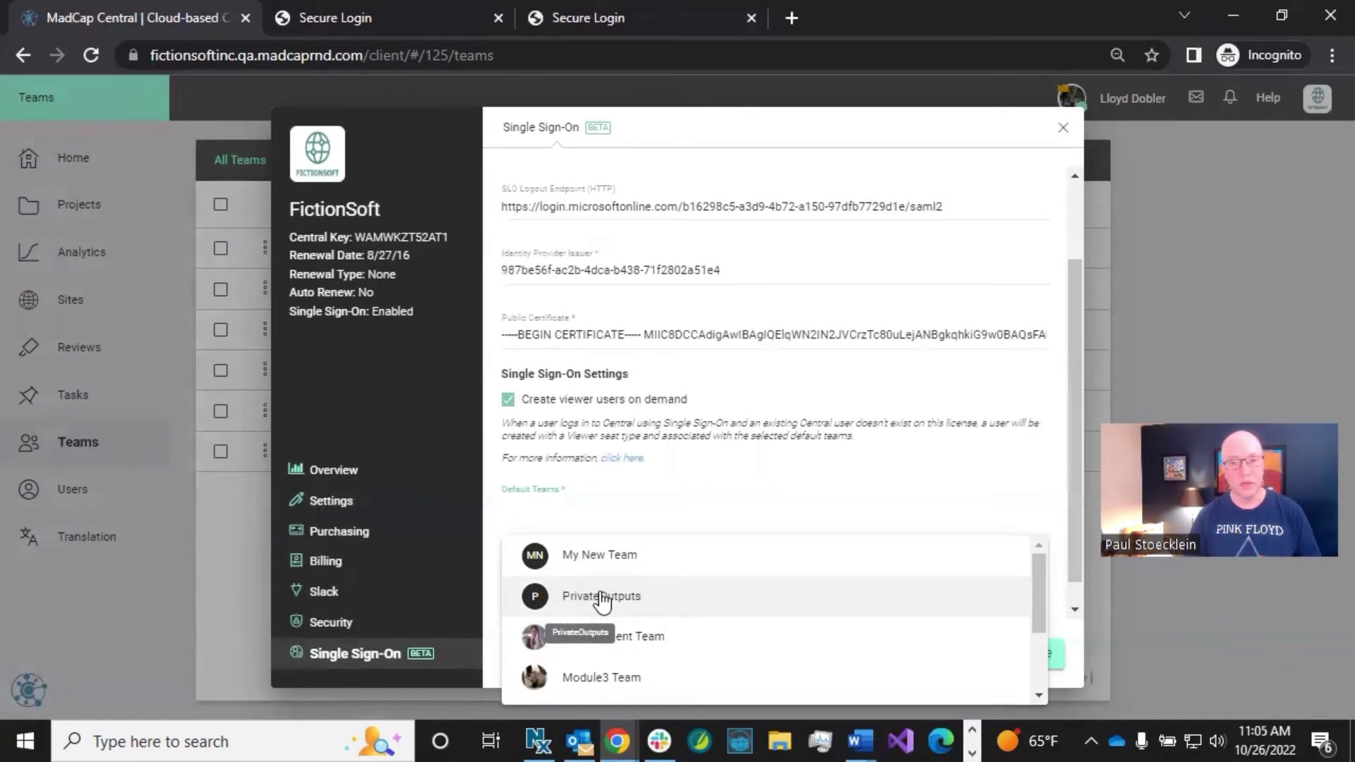
left_click(602, 598)
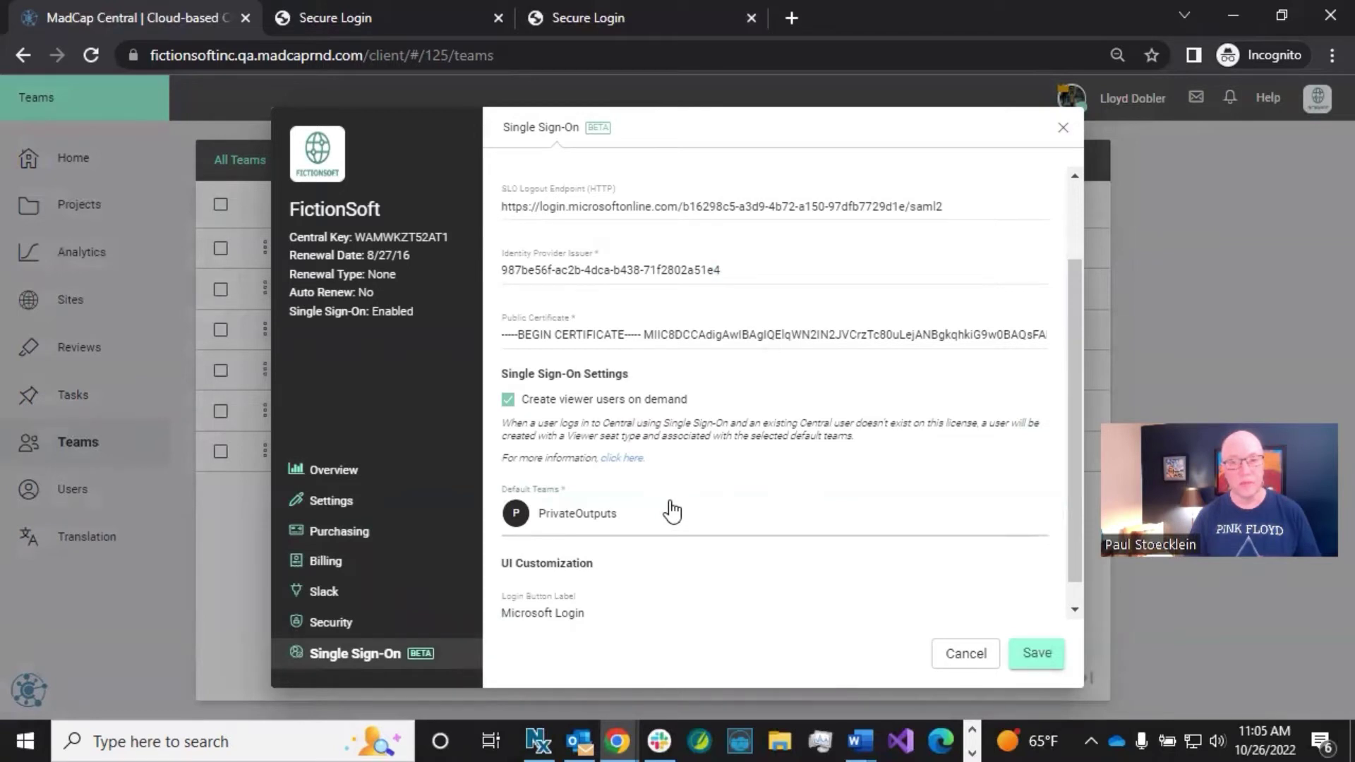
left_click(1042, 654)
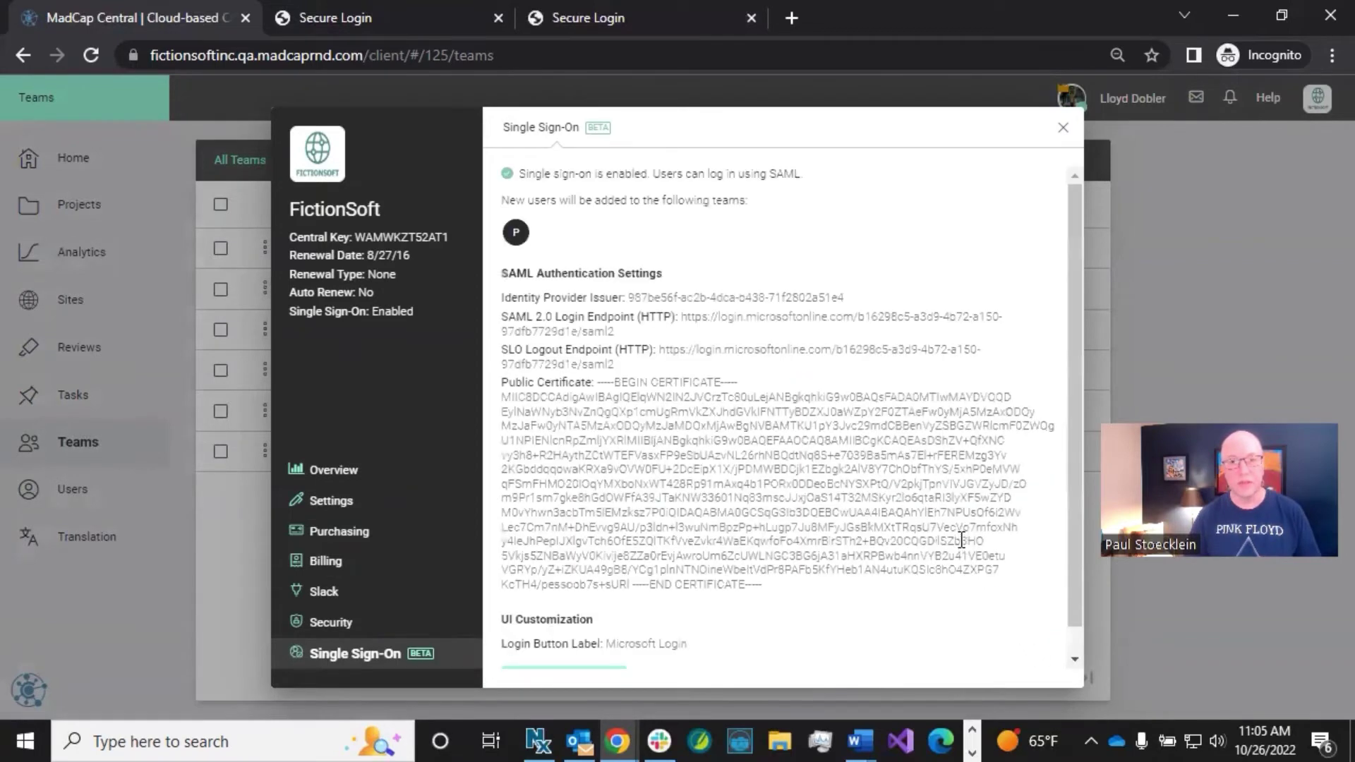
left_click(1062, 130)
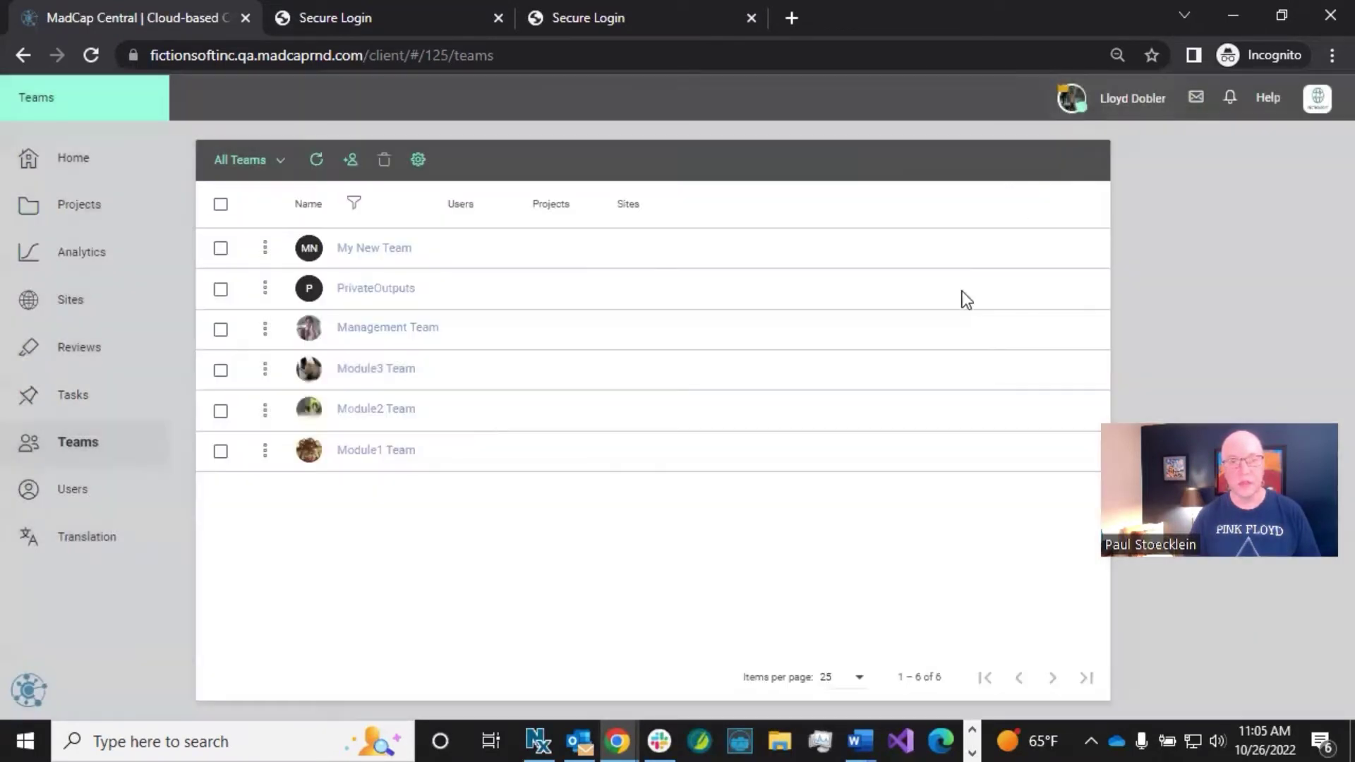
Step: Expand the HTML5 - Private site under Sites and select its output URL
left_click(109, 315)
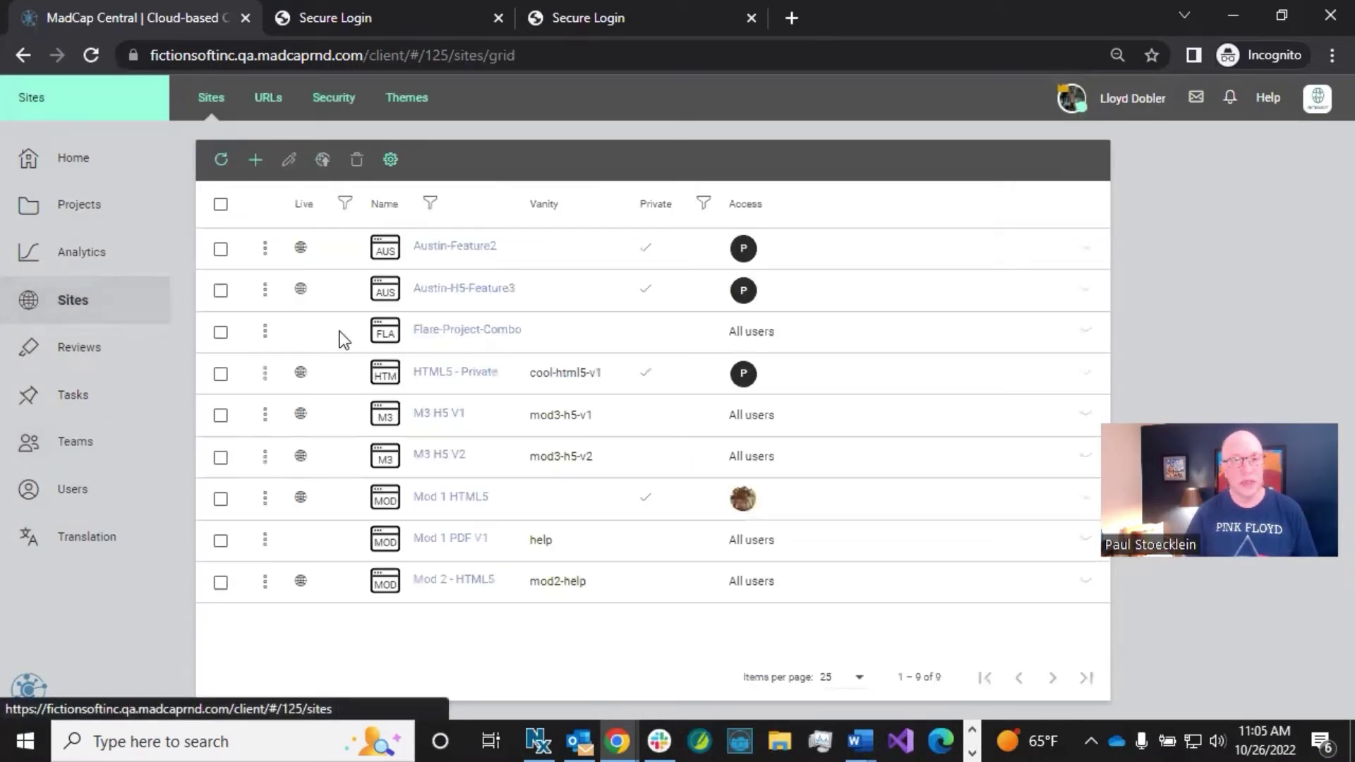
left_click(666, 374)
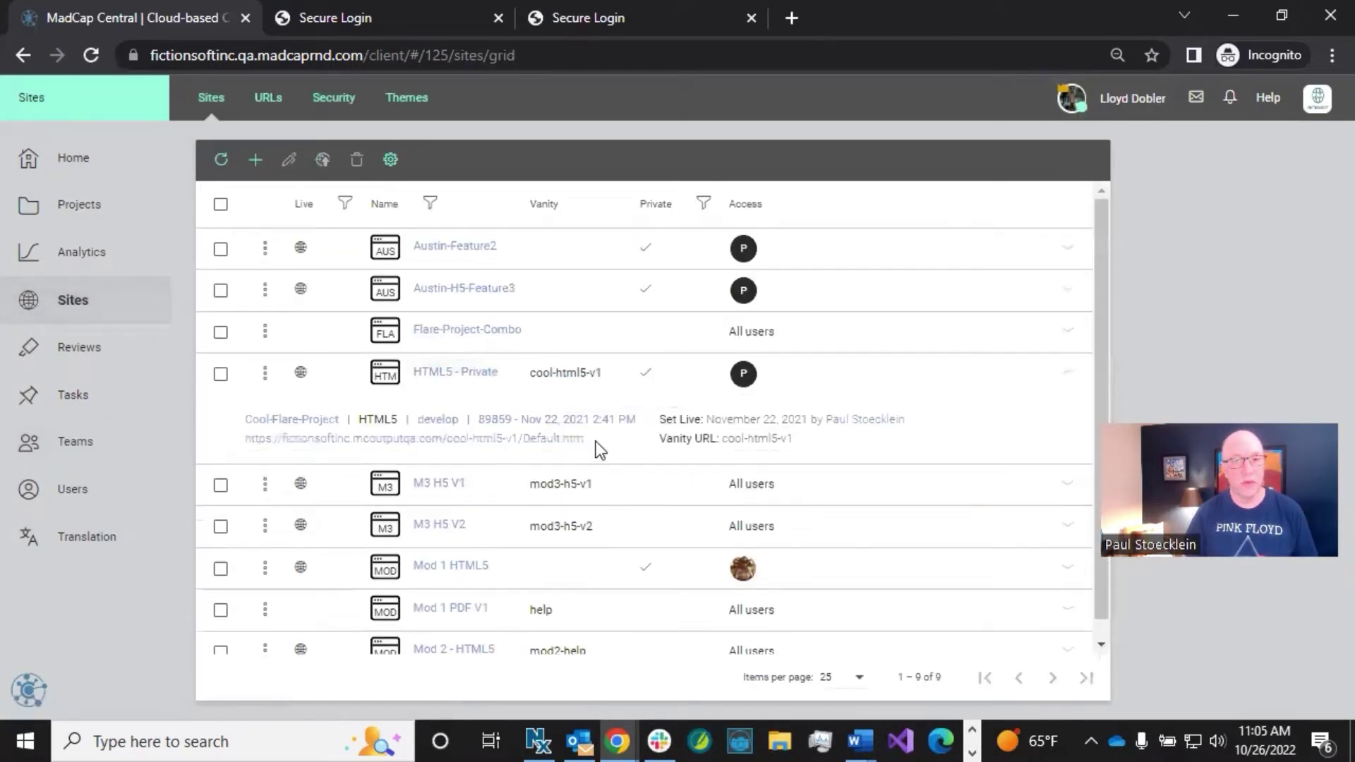
left_click_drag(596, 441, 242, 457)
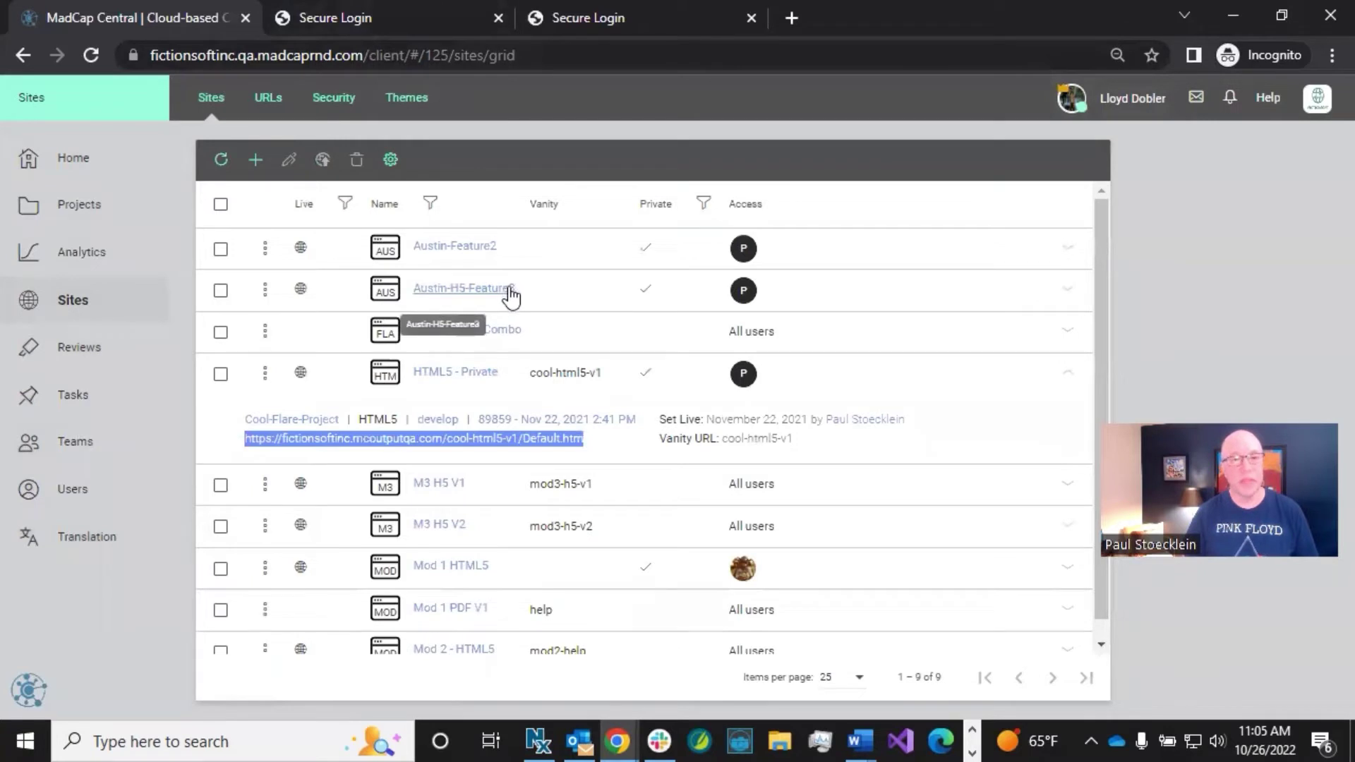
Step: Bring up the Users list and scroll through its 18 users
left_click(86, 489)
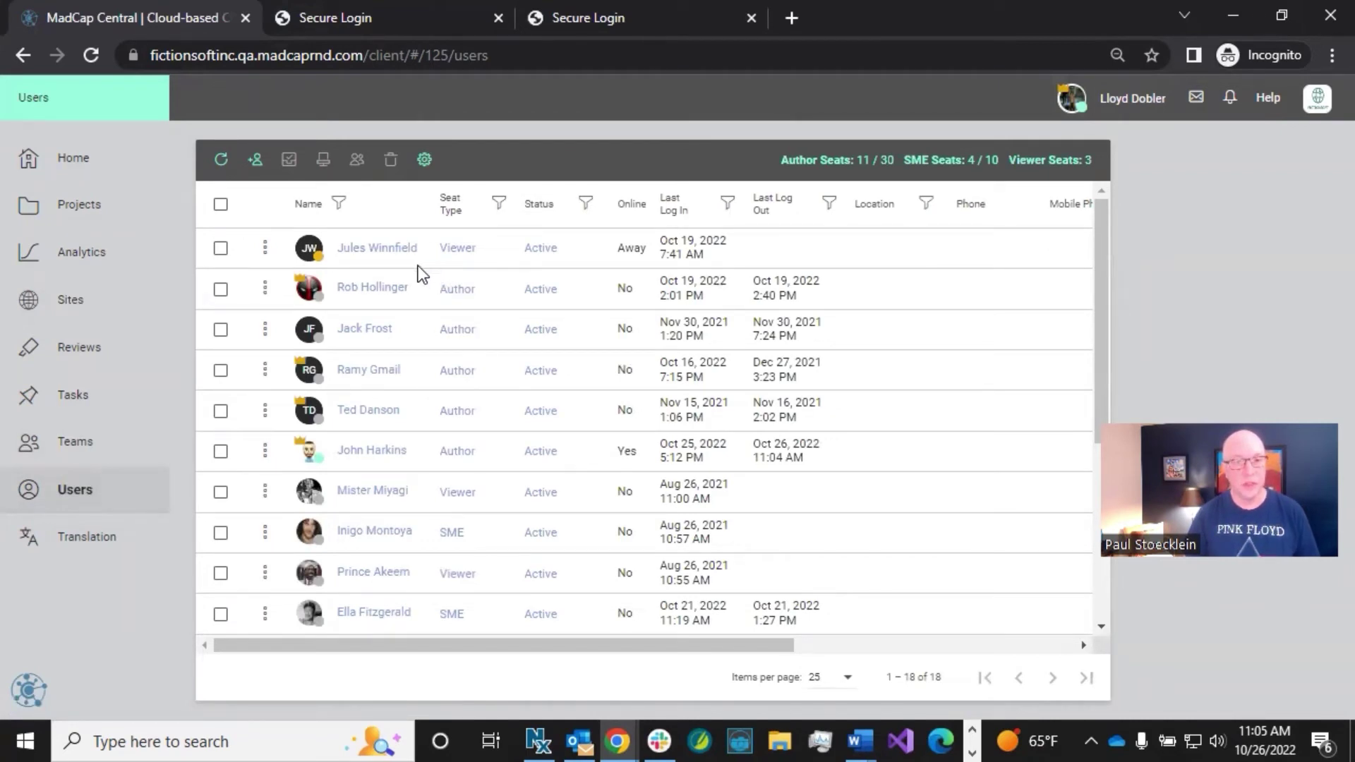
scroll(414, 287, "down", 5)
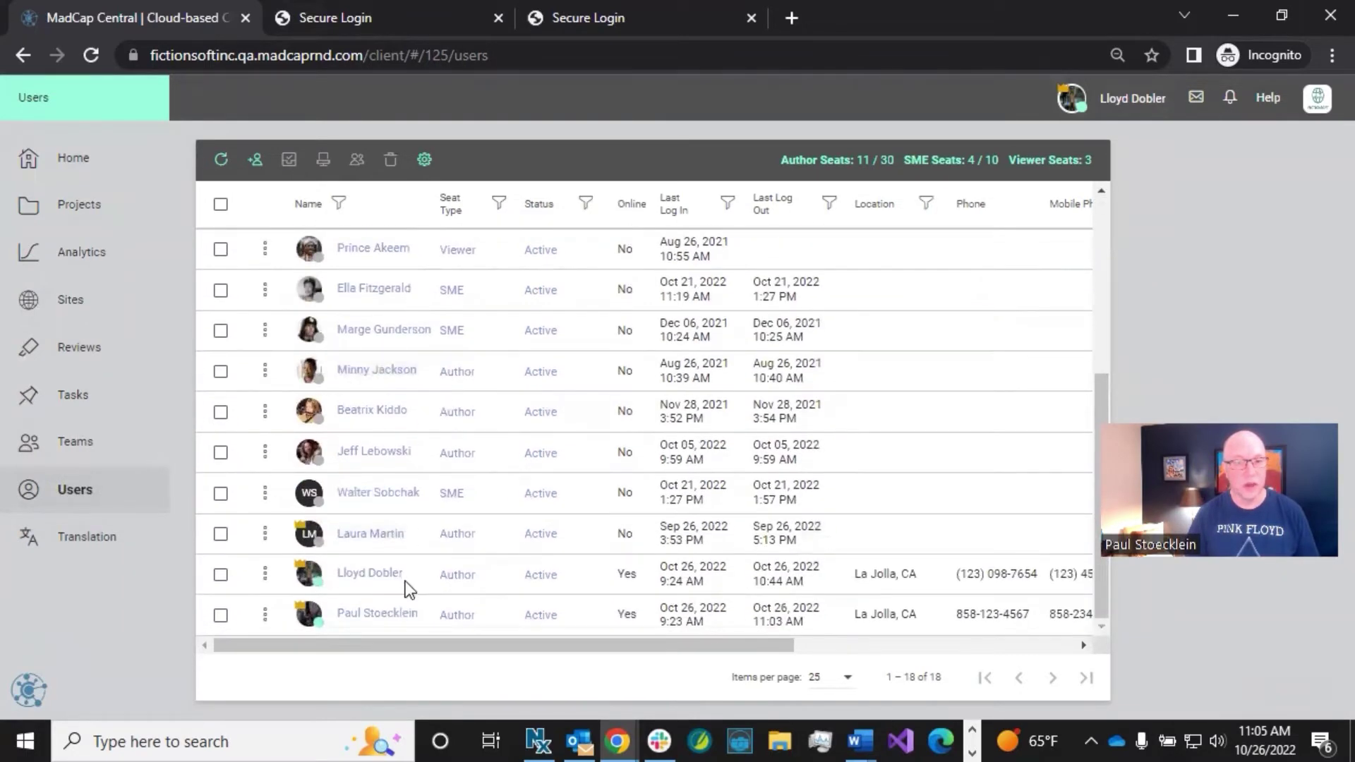
scroll(412, 596, "up", 5)
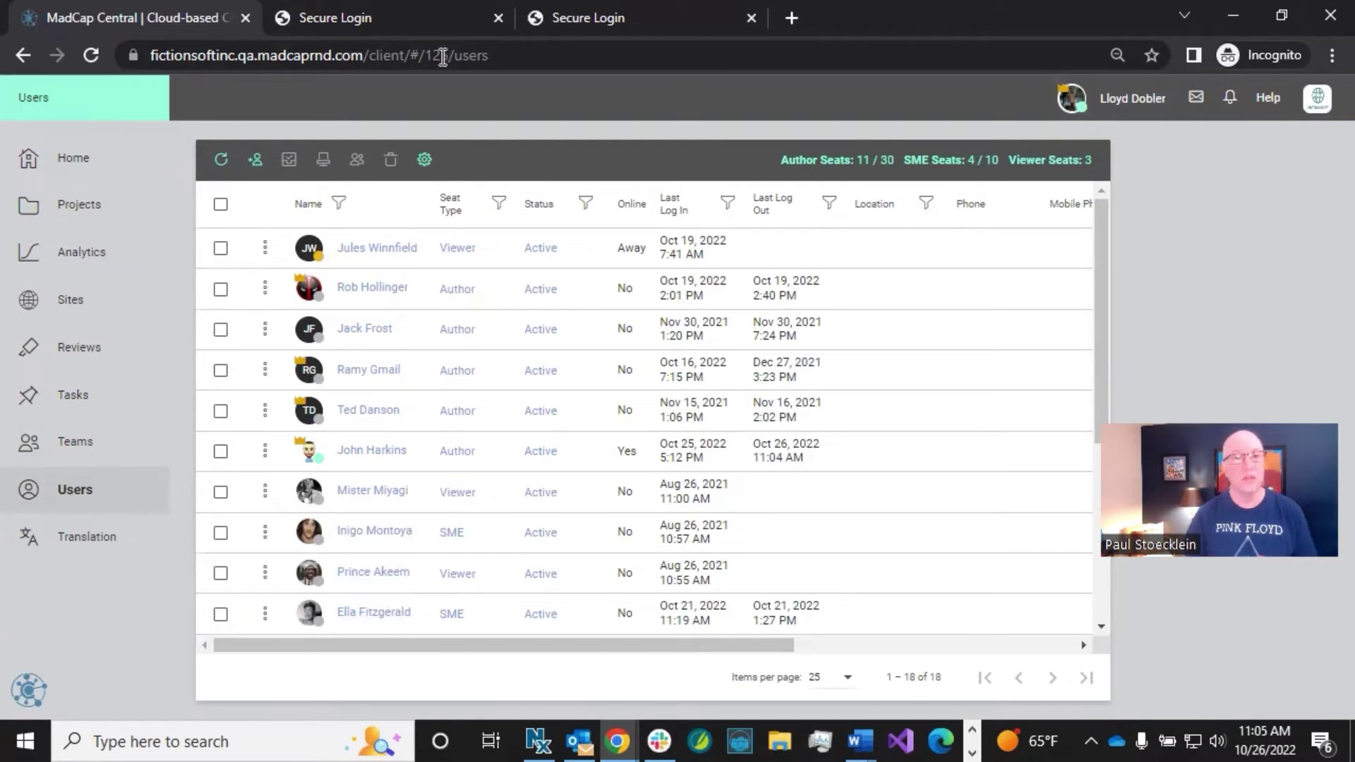
Step: On the private site's Secure Login page, start Microsoft Login to reach Pick an account
left_click(394, 19)
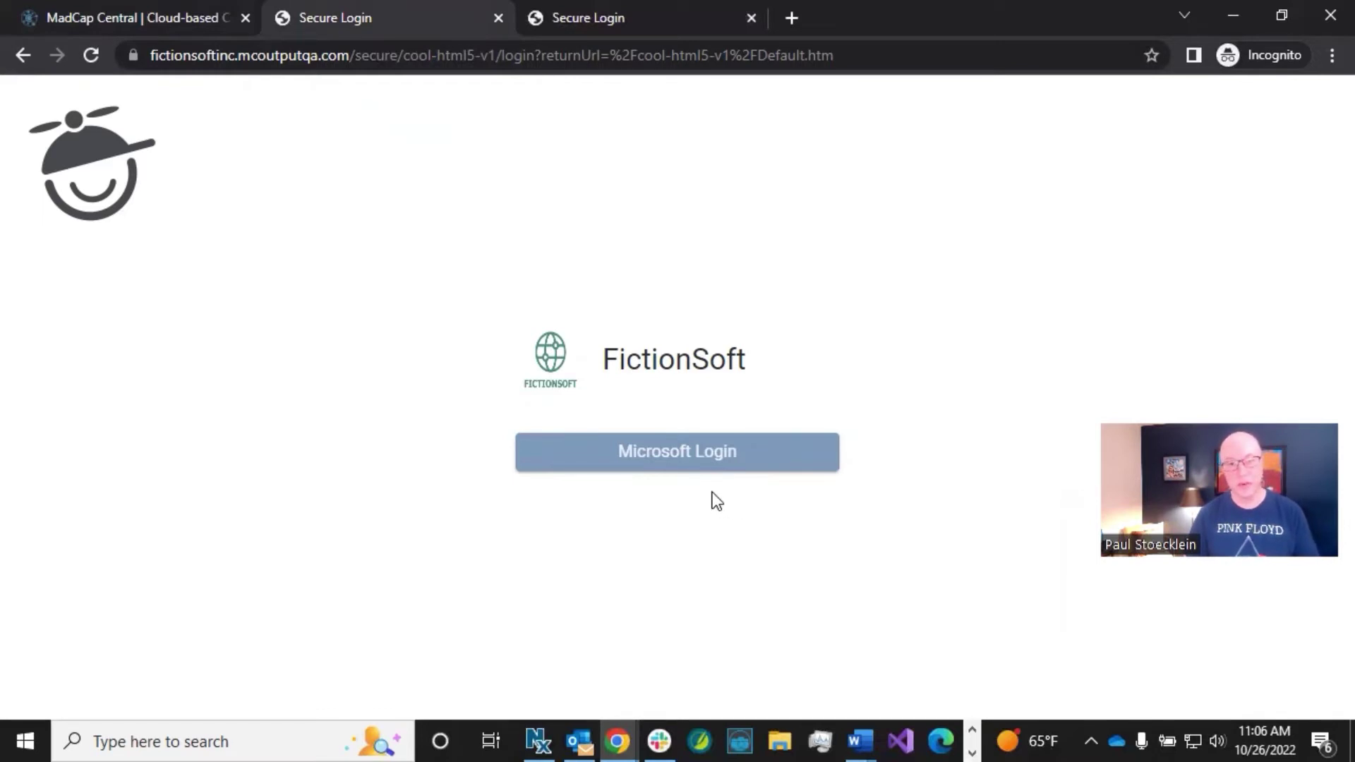
left_click(619, 469)
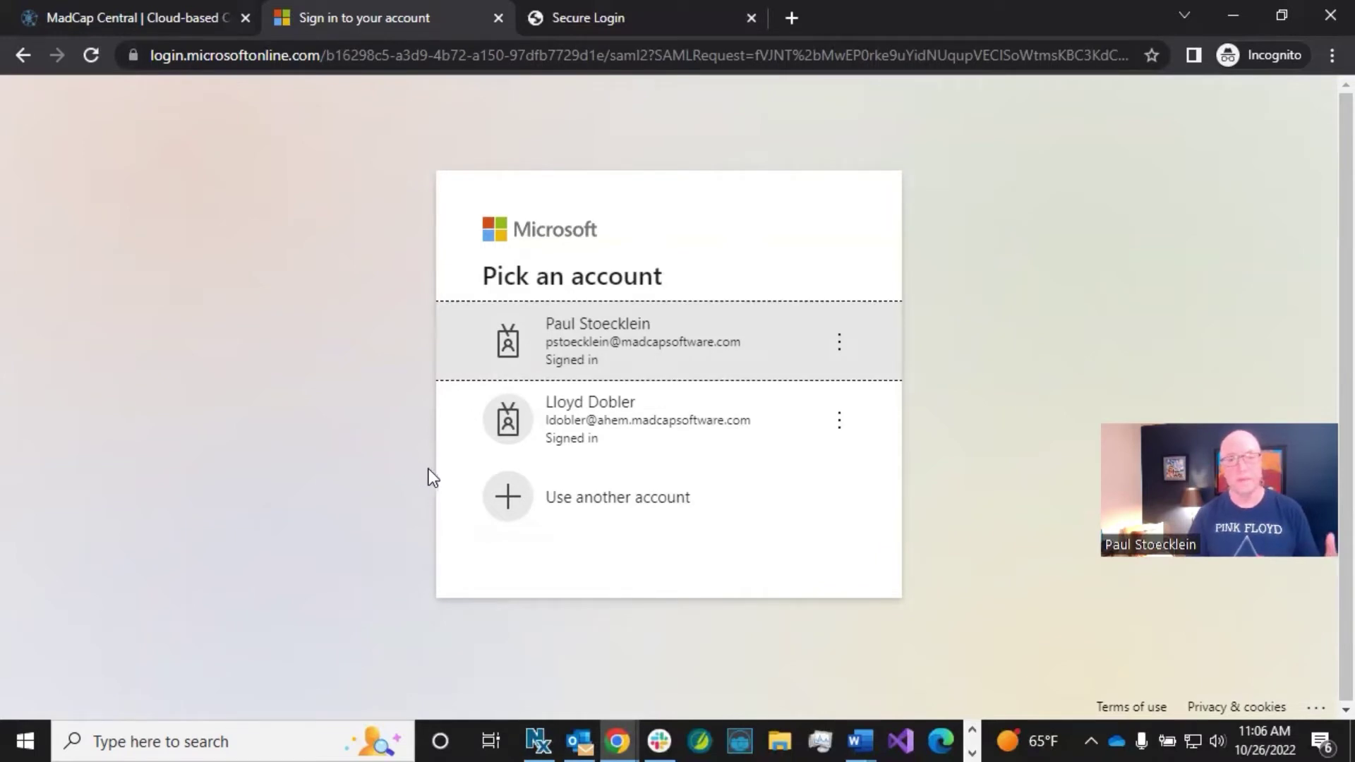
Step: Choose a different account and submit the SSO test user's email address to Microsoft sign-in
left_click(508, 501)
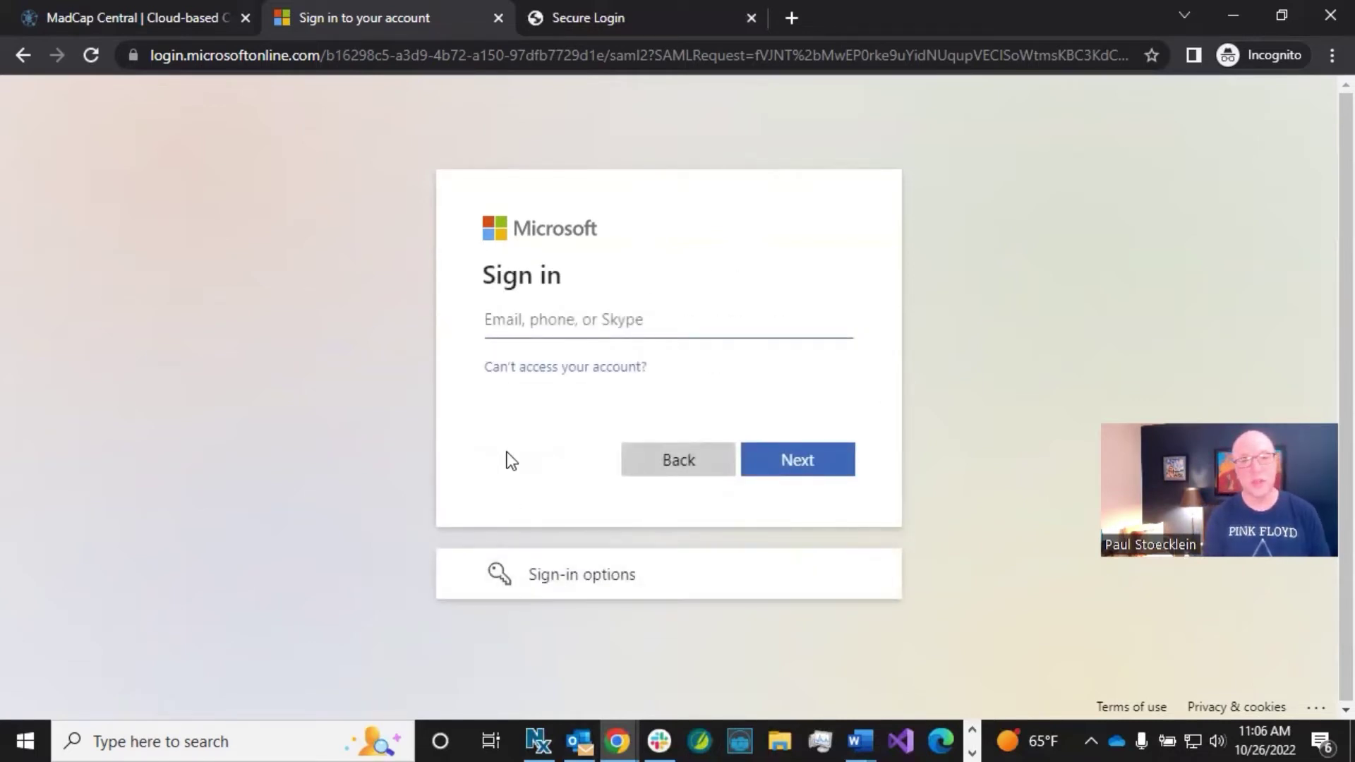
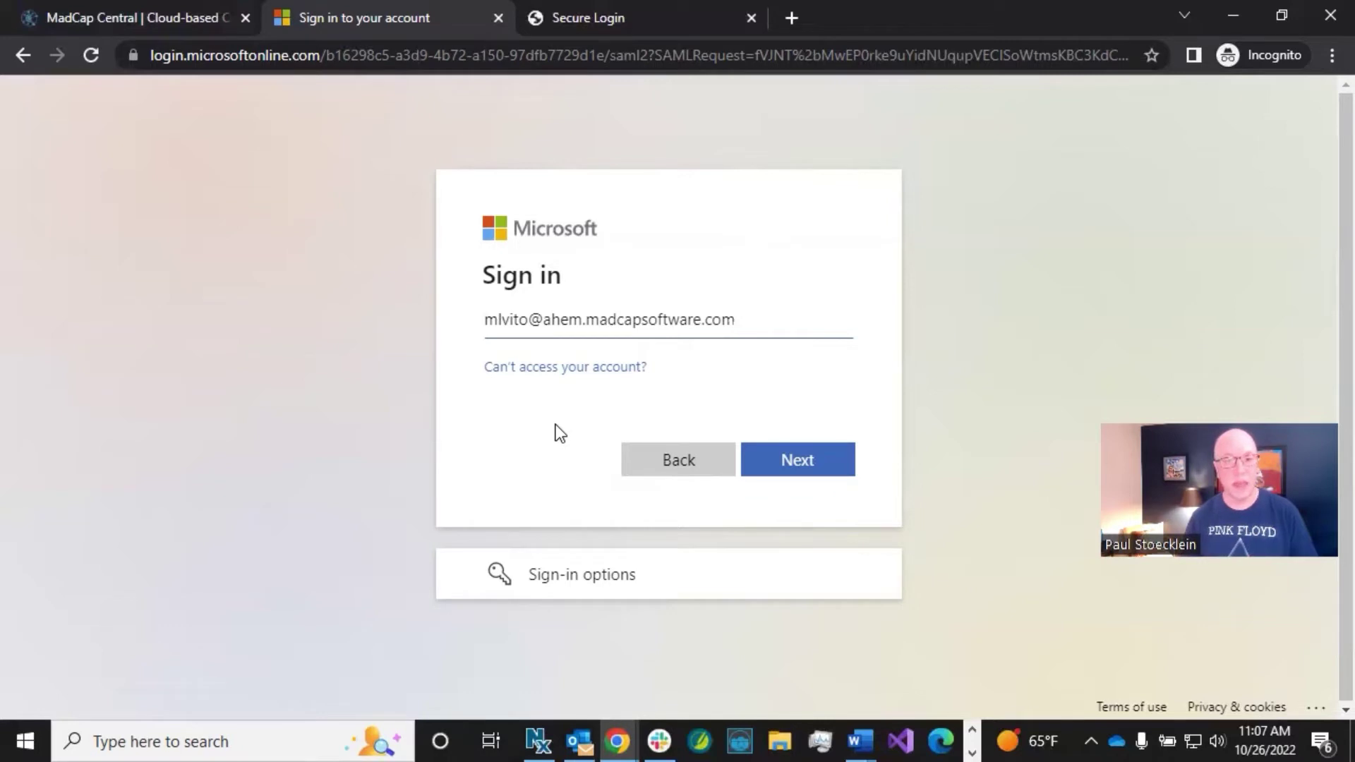
left_click(791, 462)
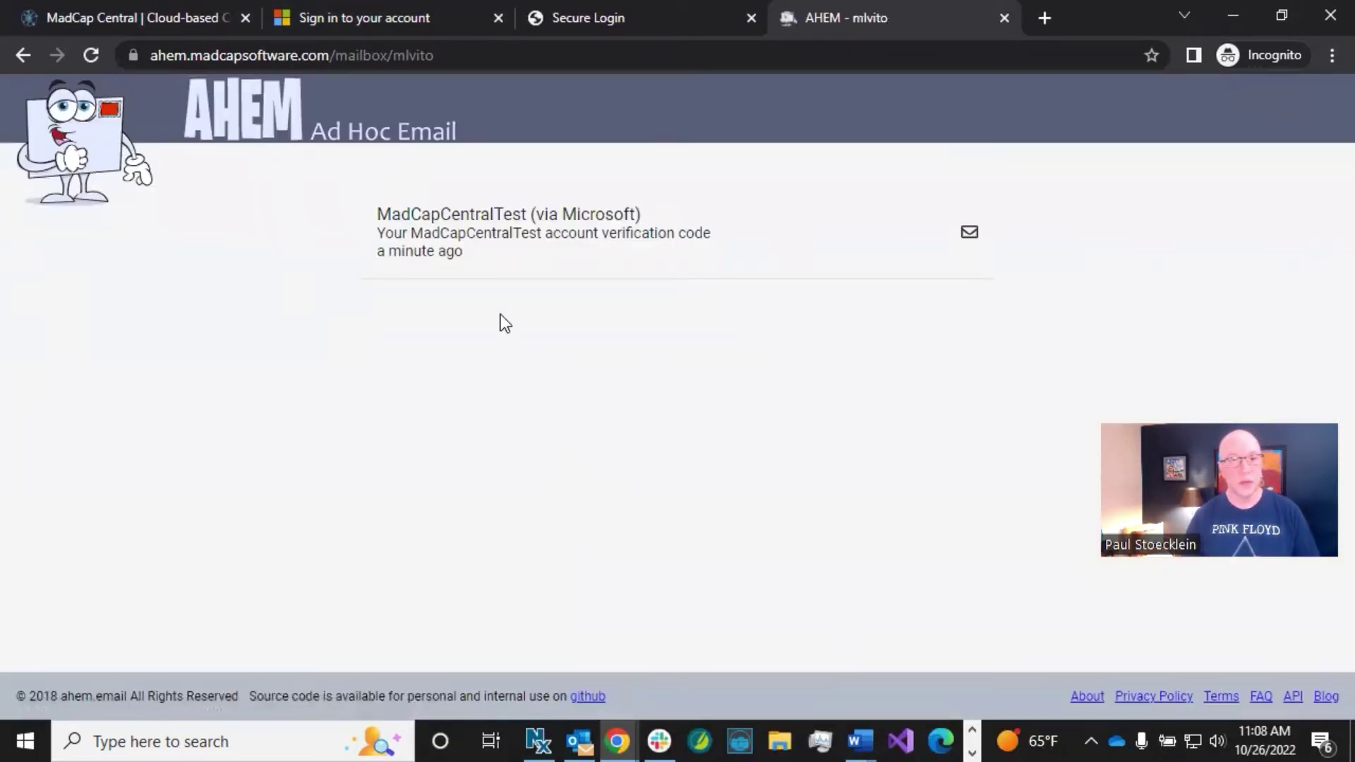
Step: Copy the verification code from the AHEM email into Microsoft's Enter code field and sign in
left_click(472, 239)
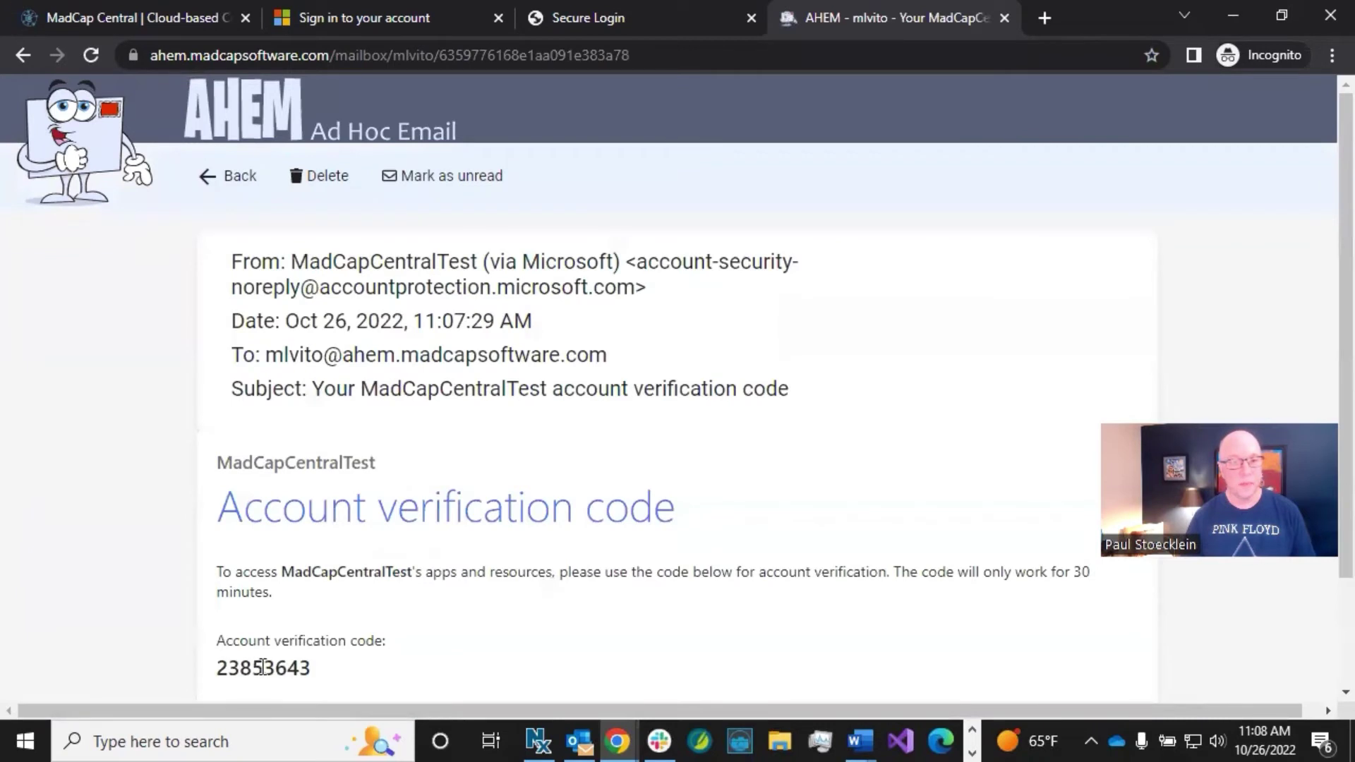
double_click(262, 666)
key("ctrl+c")
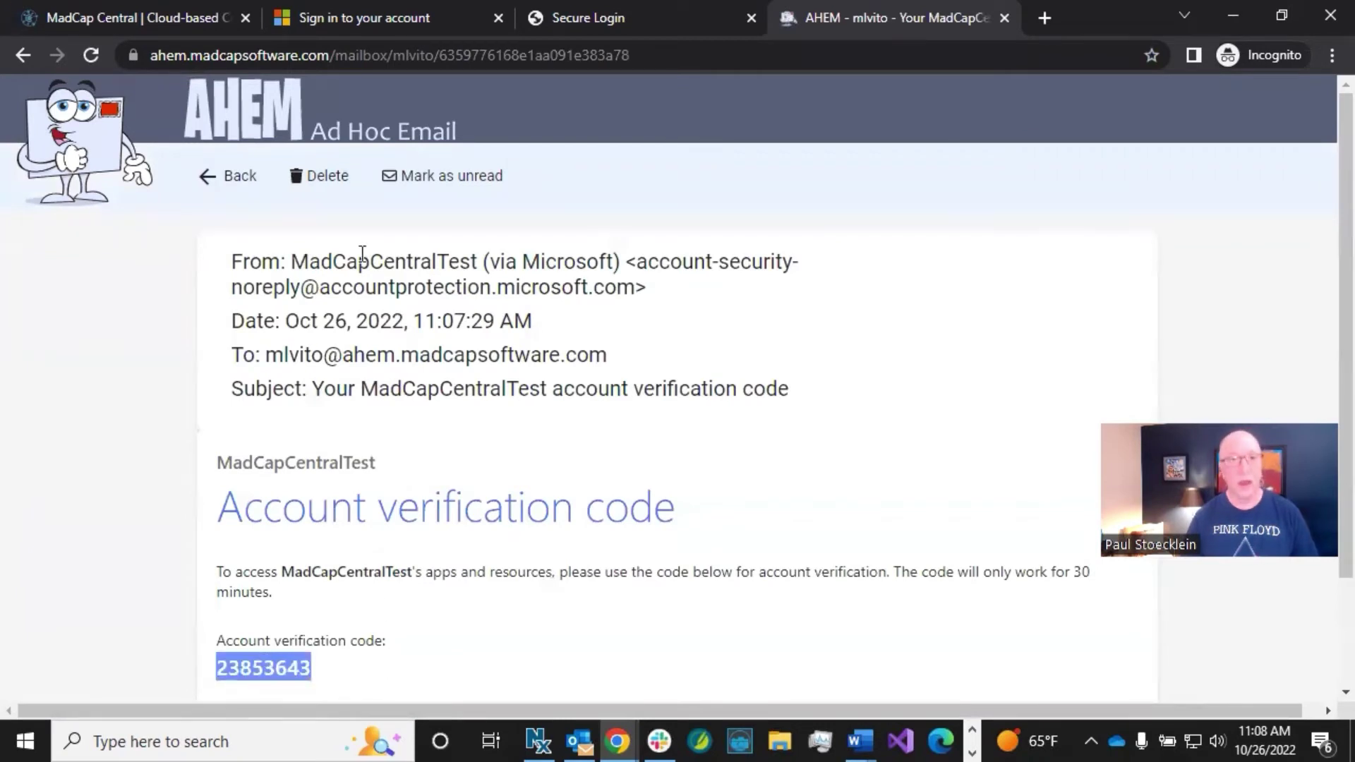
left_click(353, 11)
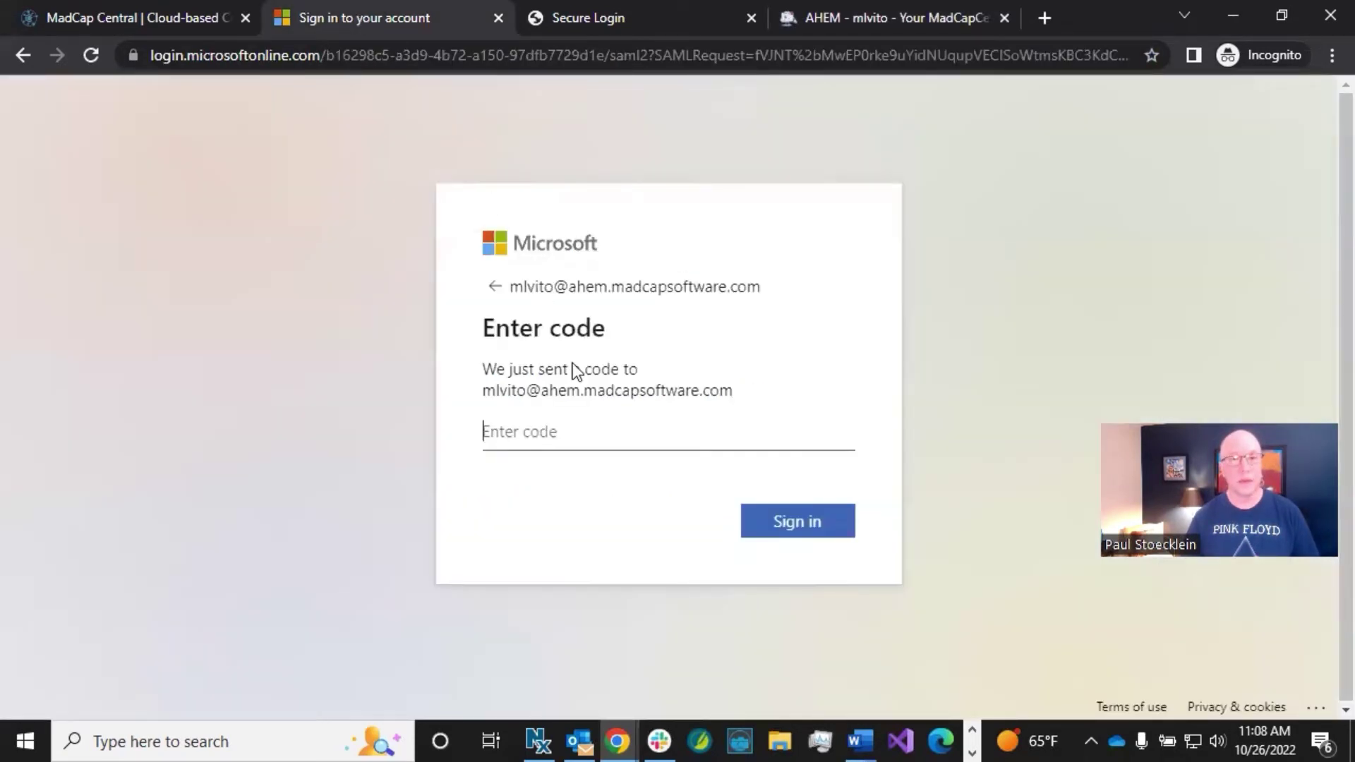
key("ctrl+v")
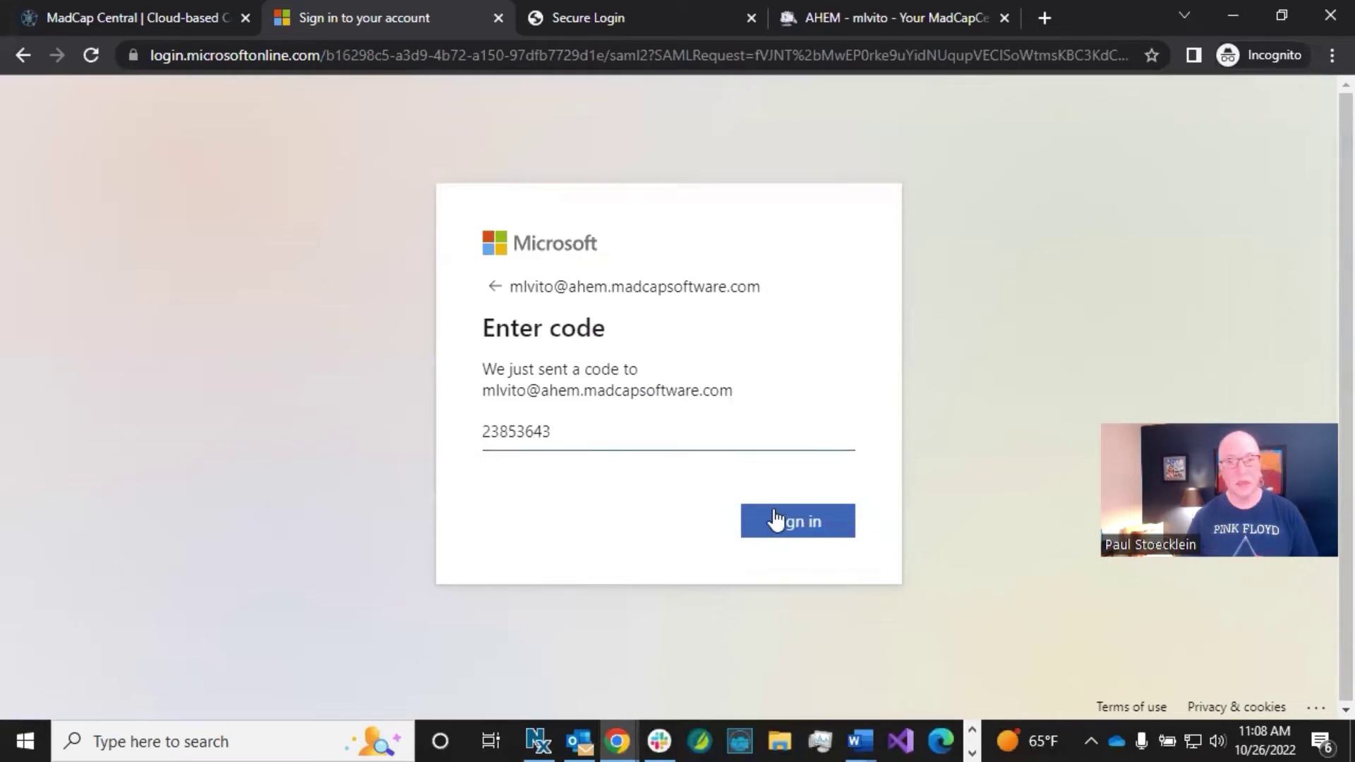
left_click(785, 520)
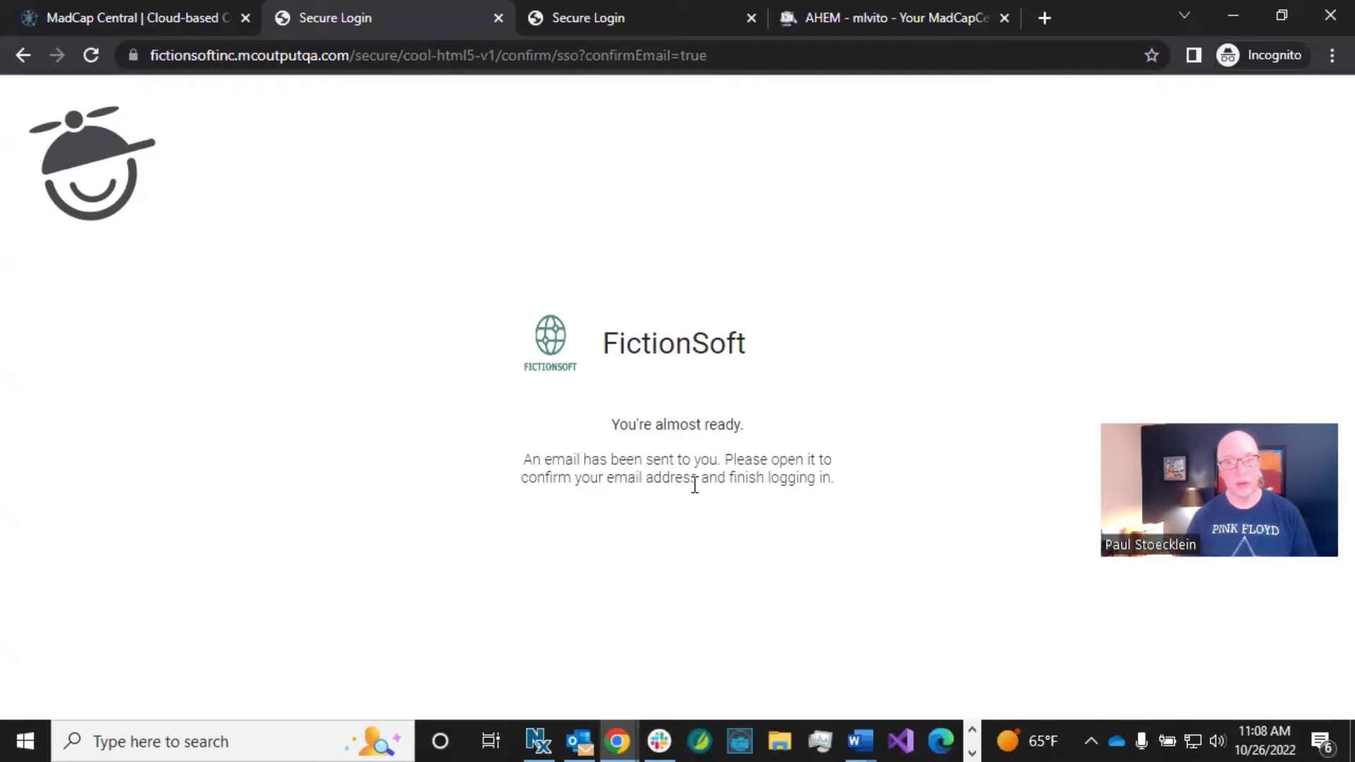
Step: Open the Confirm Account and Login email in AHEM and follow its confirmation link
left_click(883, 16)
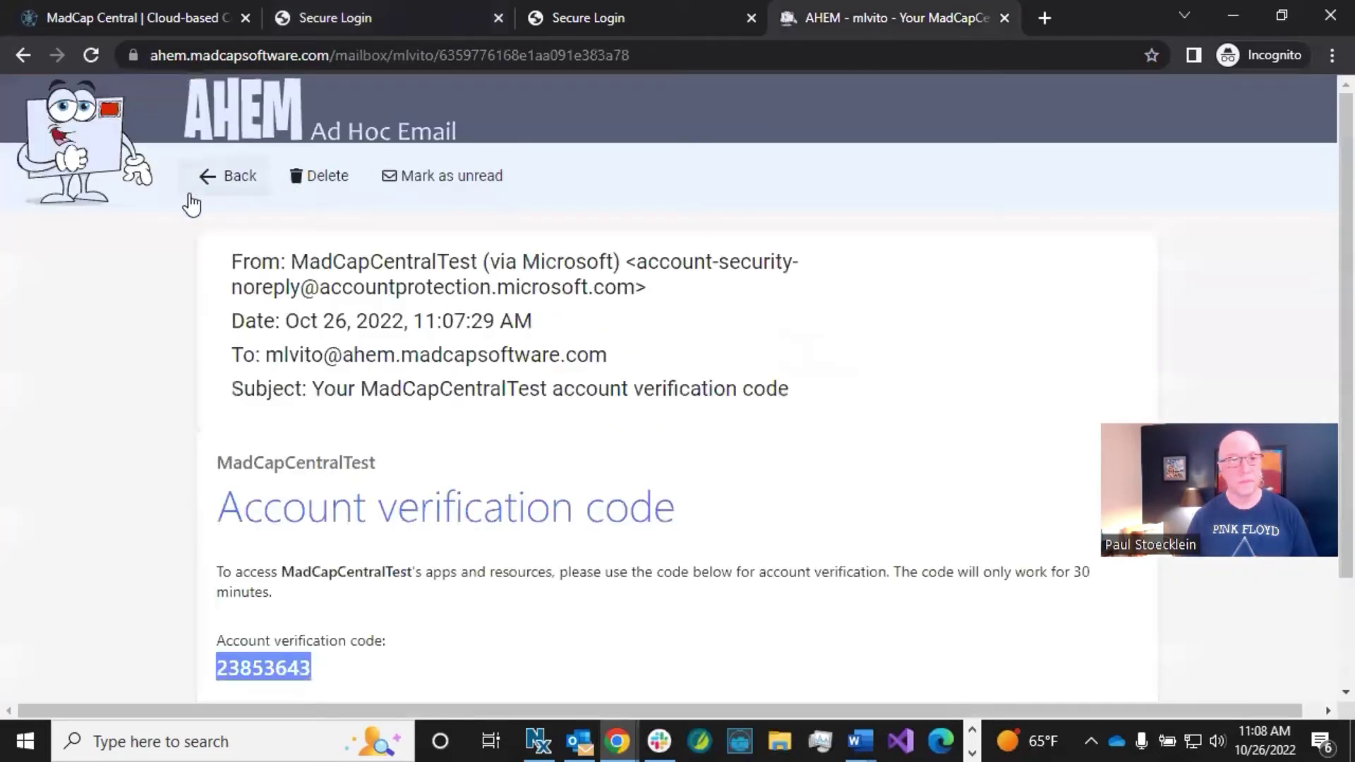
left_click(220, 177)
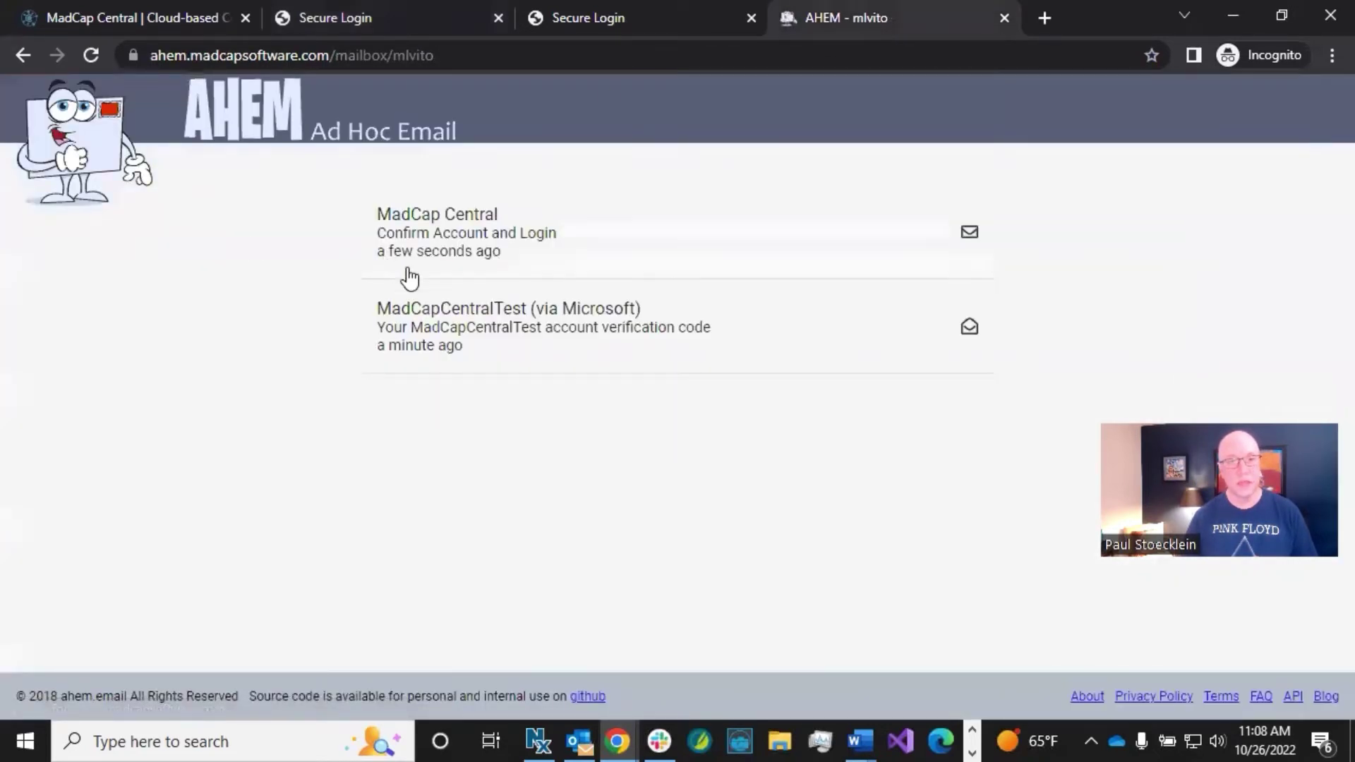
left_click(426, 233)
scroll(481, 430, "down", 2)
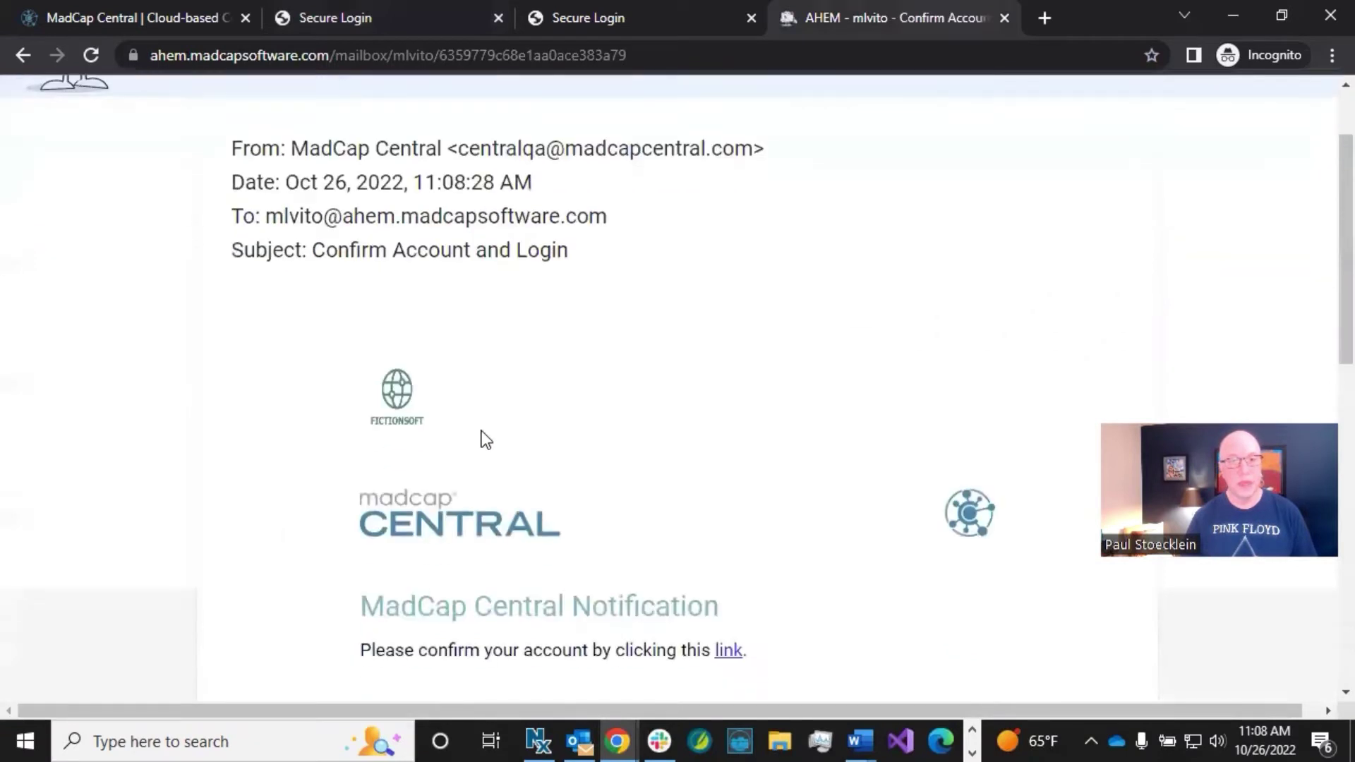
scroll(481, 432, "down", 3)
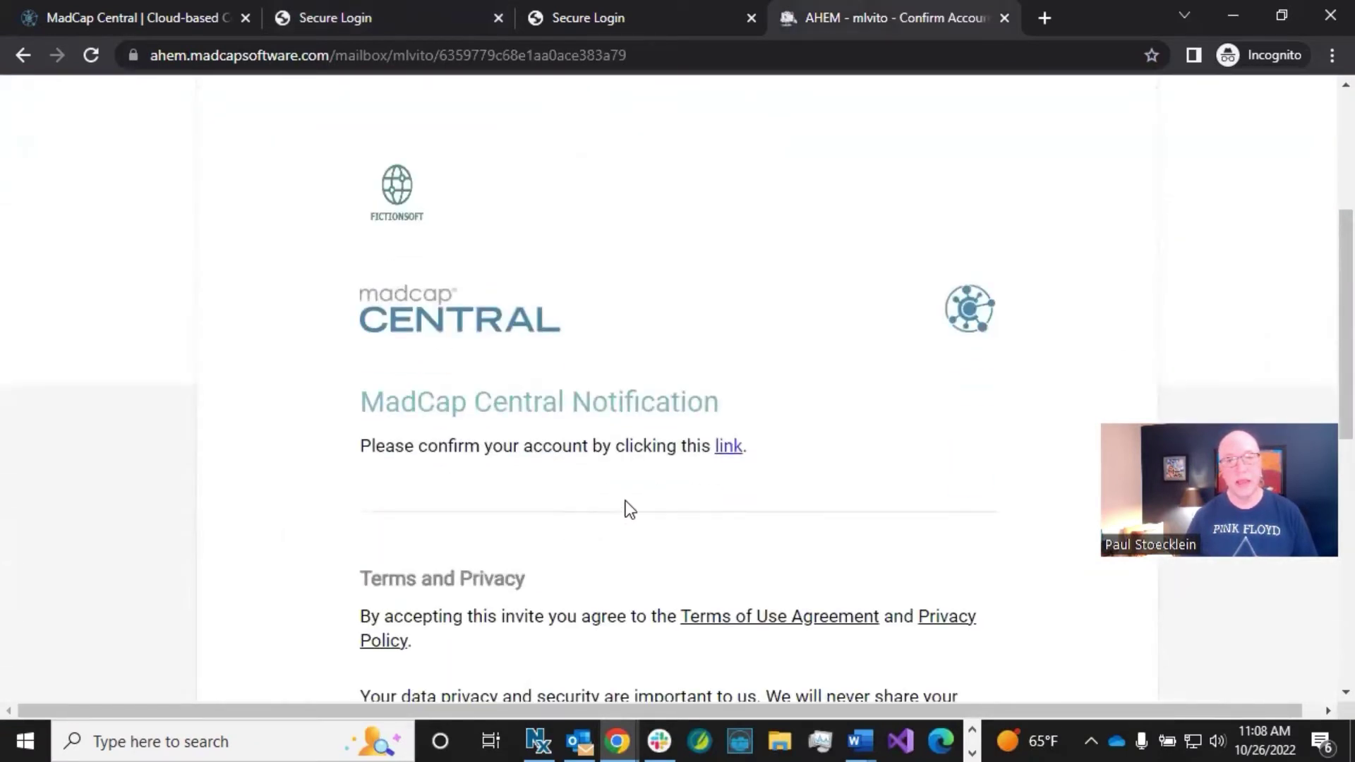
left_click(726, 452)
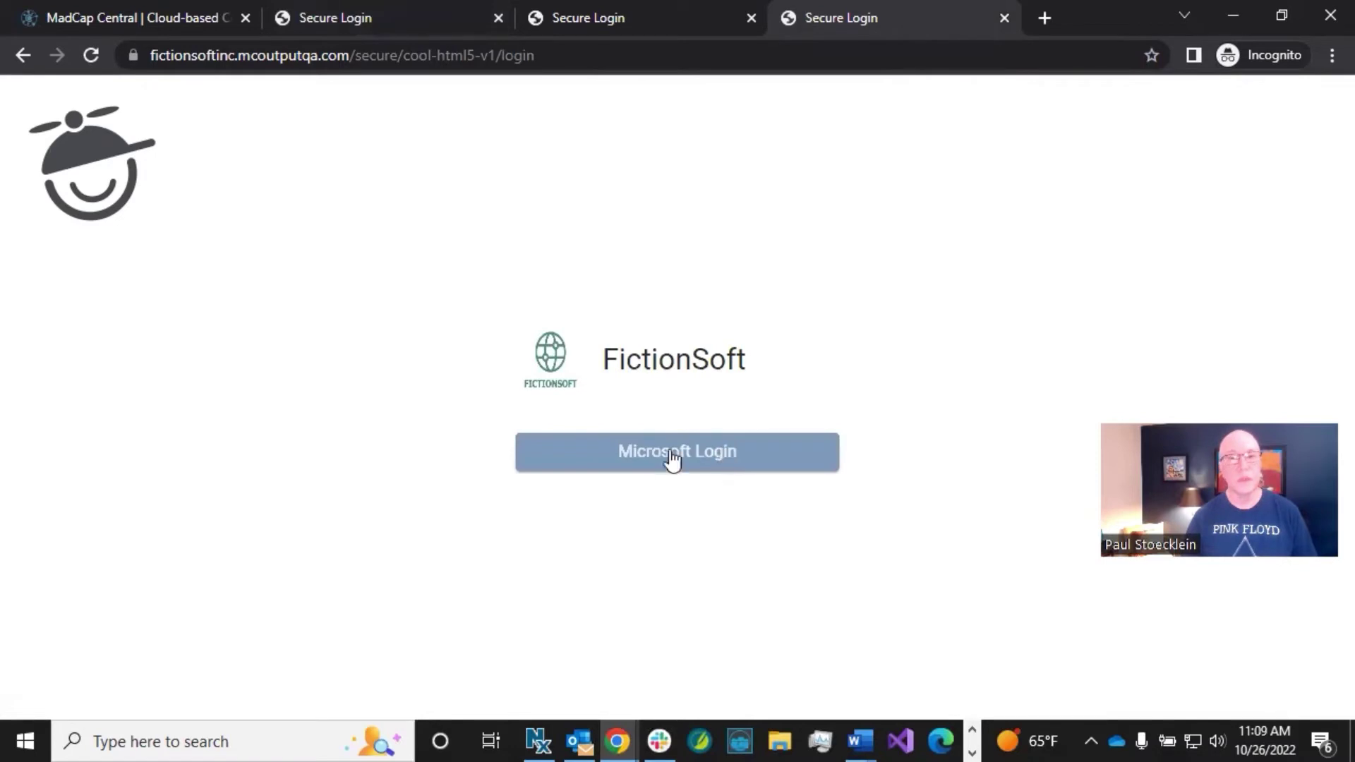
Step: Sign in to the FictionSoft help site via Microsoft Login using the new test user's account
left_click(677, 463)
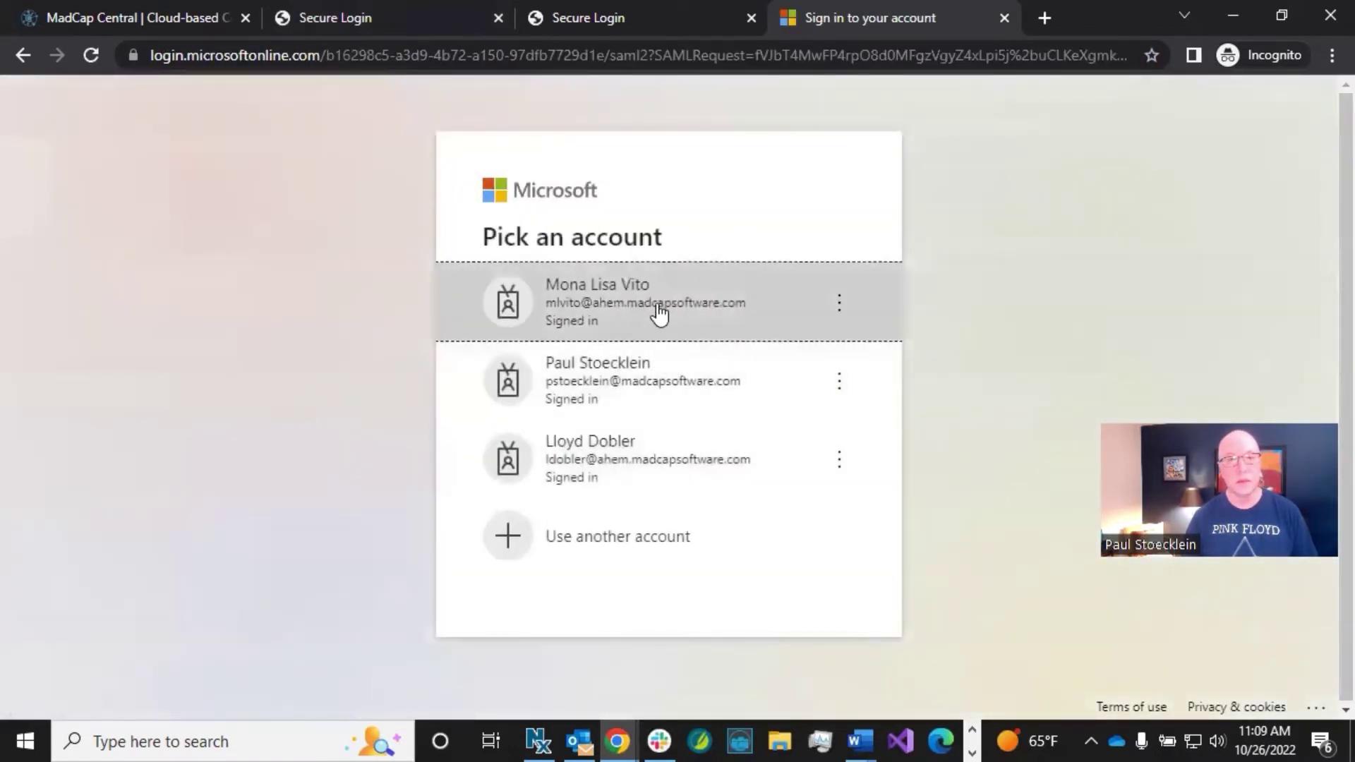
left_click(657, 305)
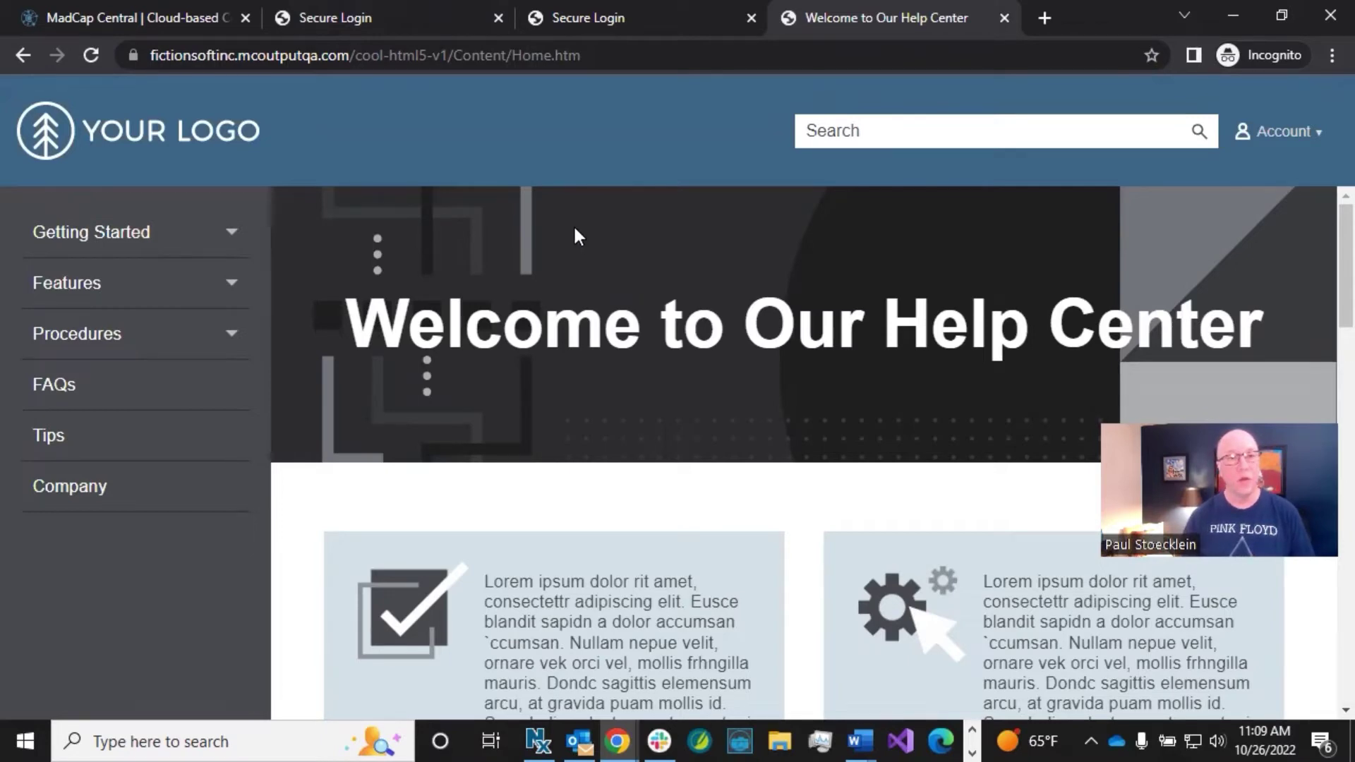
Step: Refresh Users, sign in a second SSO user via Microsoft, and refresh again to show 20 users
left_click(175, 20)
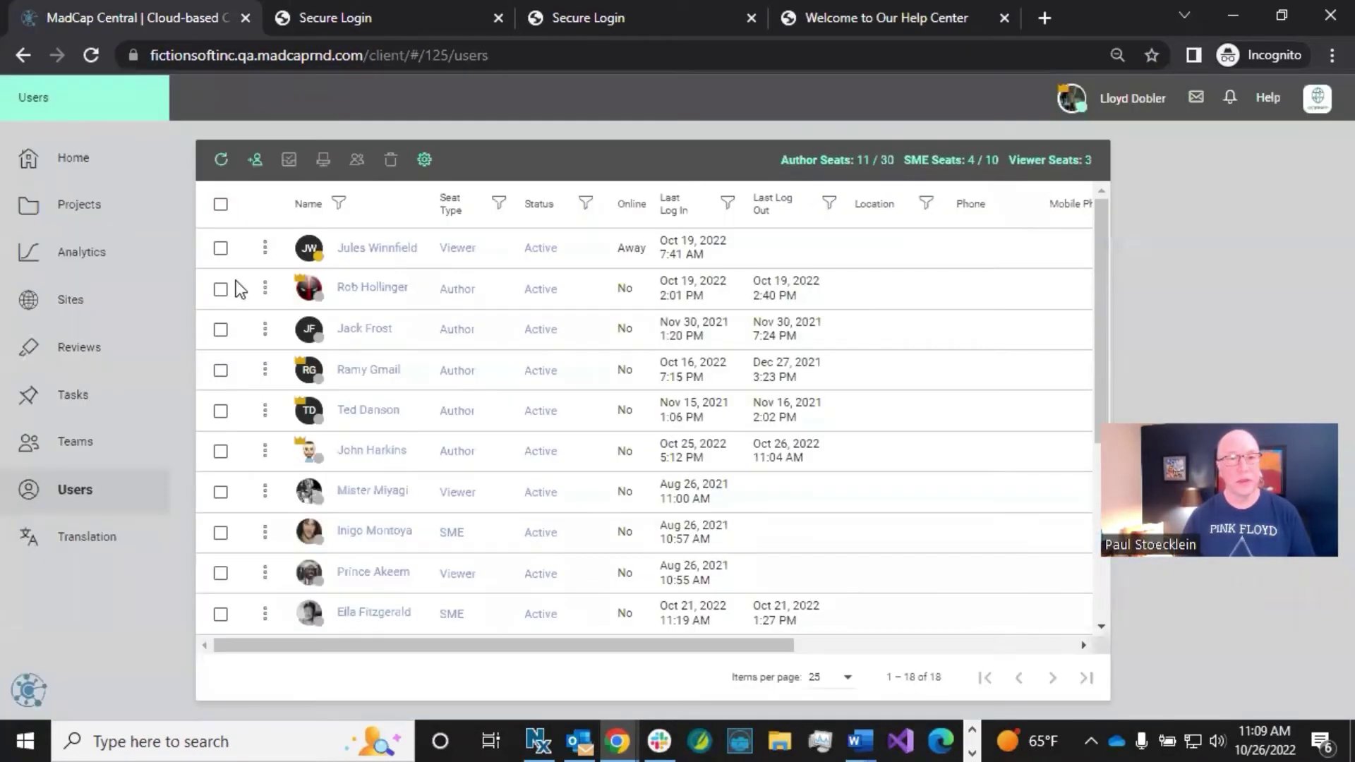
left_click(220, 162)
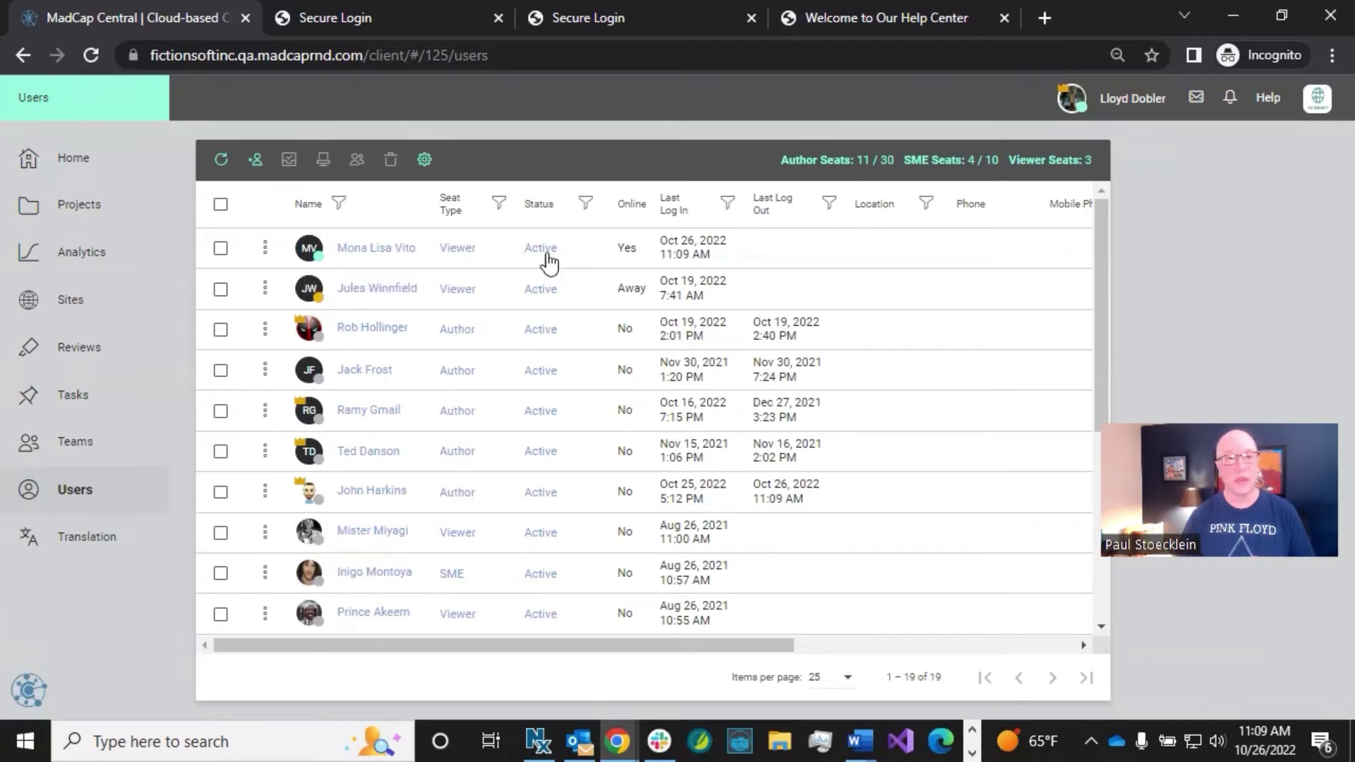
left_click(575, 17)
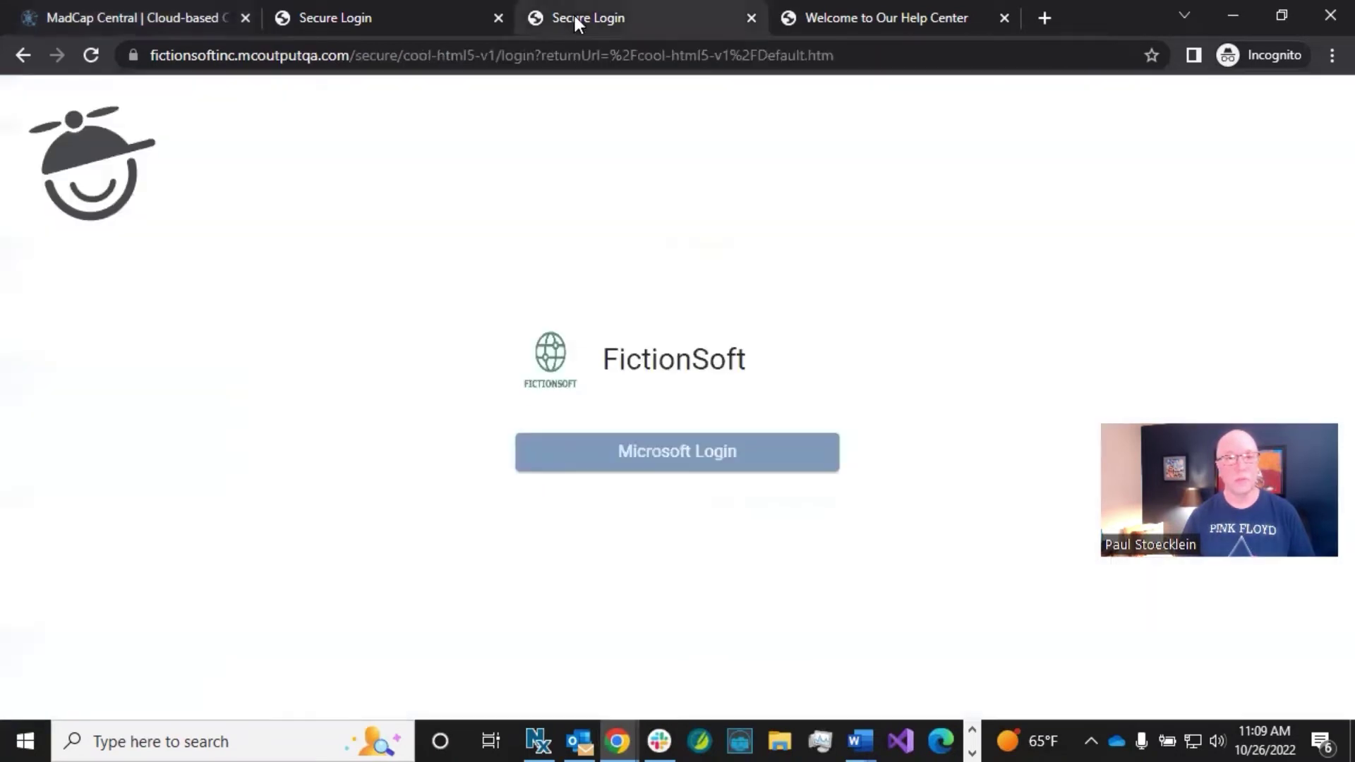
left_click(653, 459)
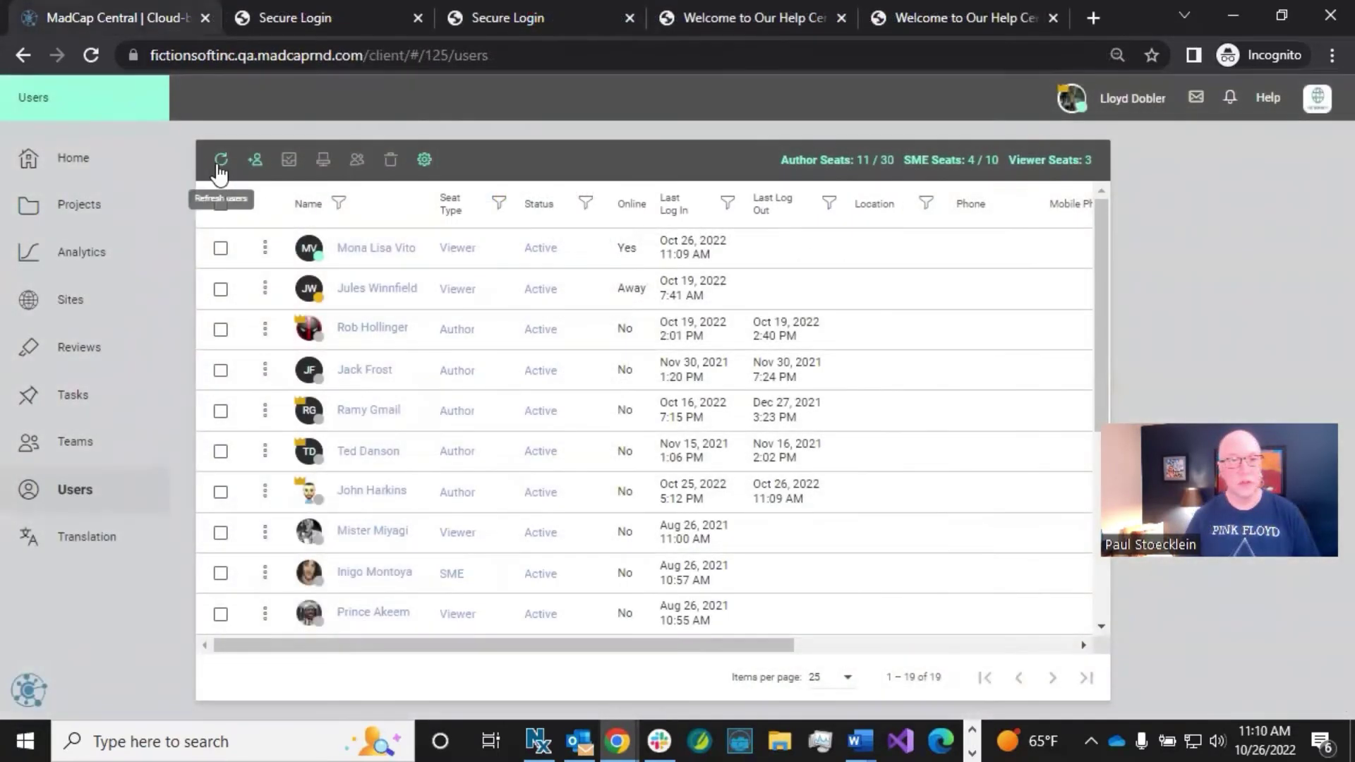
left_click(219, 164)
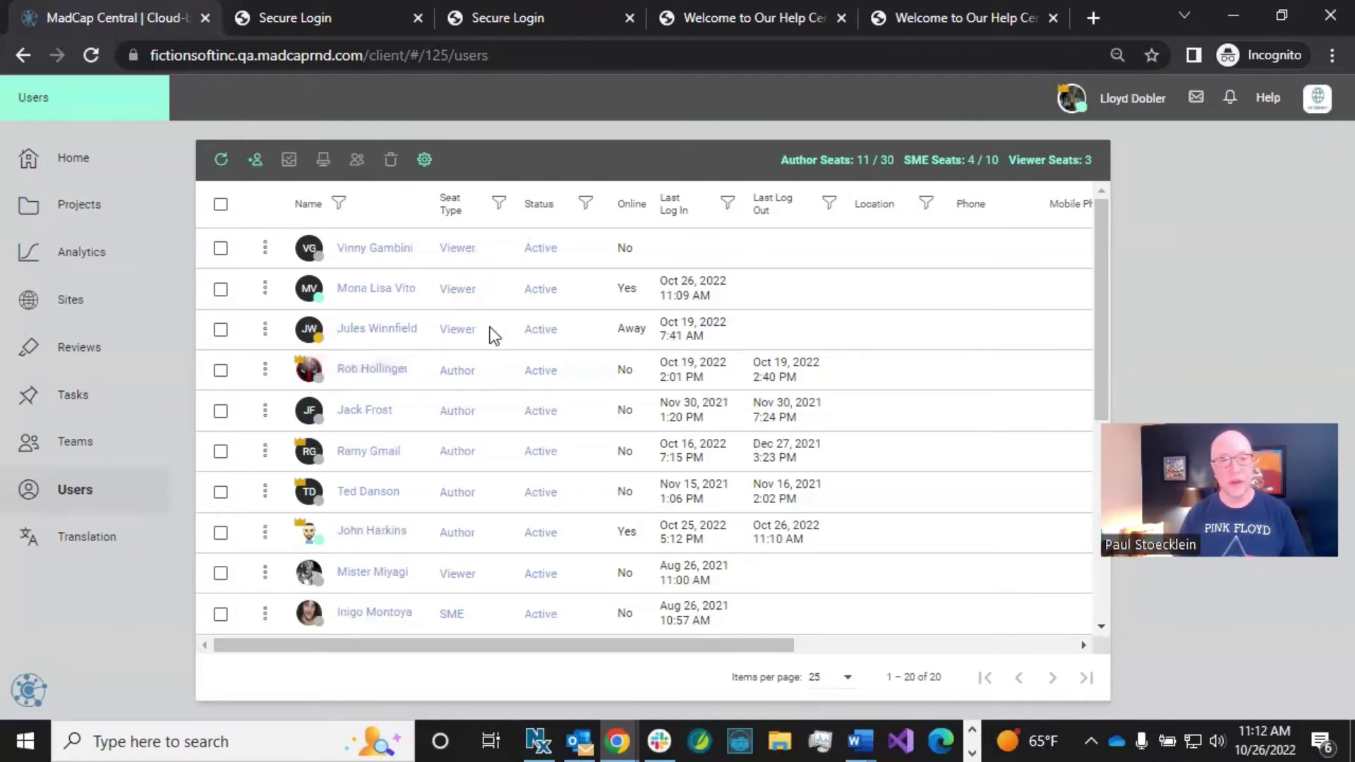
Step: Change a Viewer's seat type to Author (12 of 30 seats) and open their profile
left_click(452, 331)
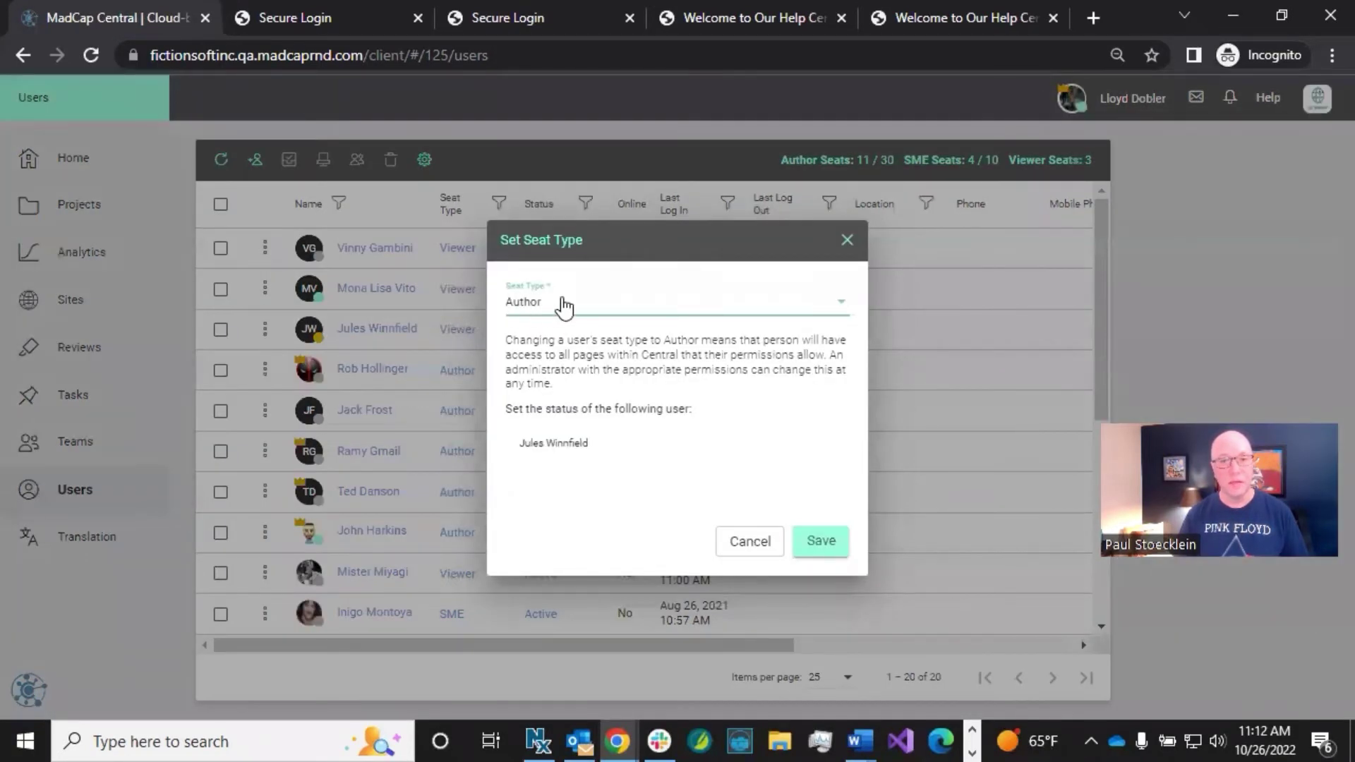
left_click(818, 537)
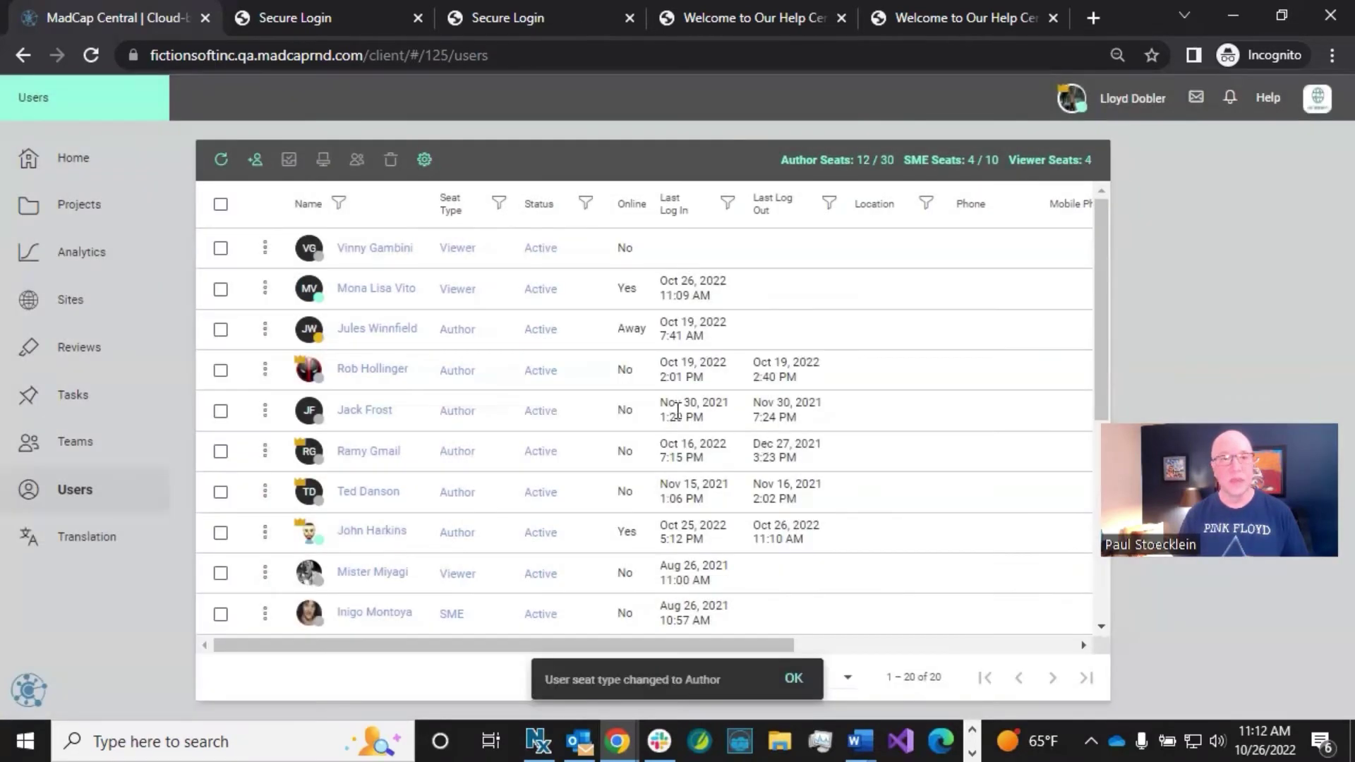
left_click(311, 336)
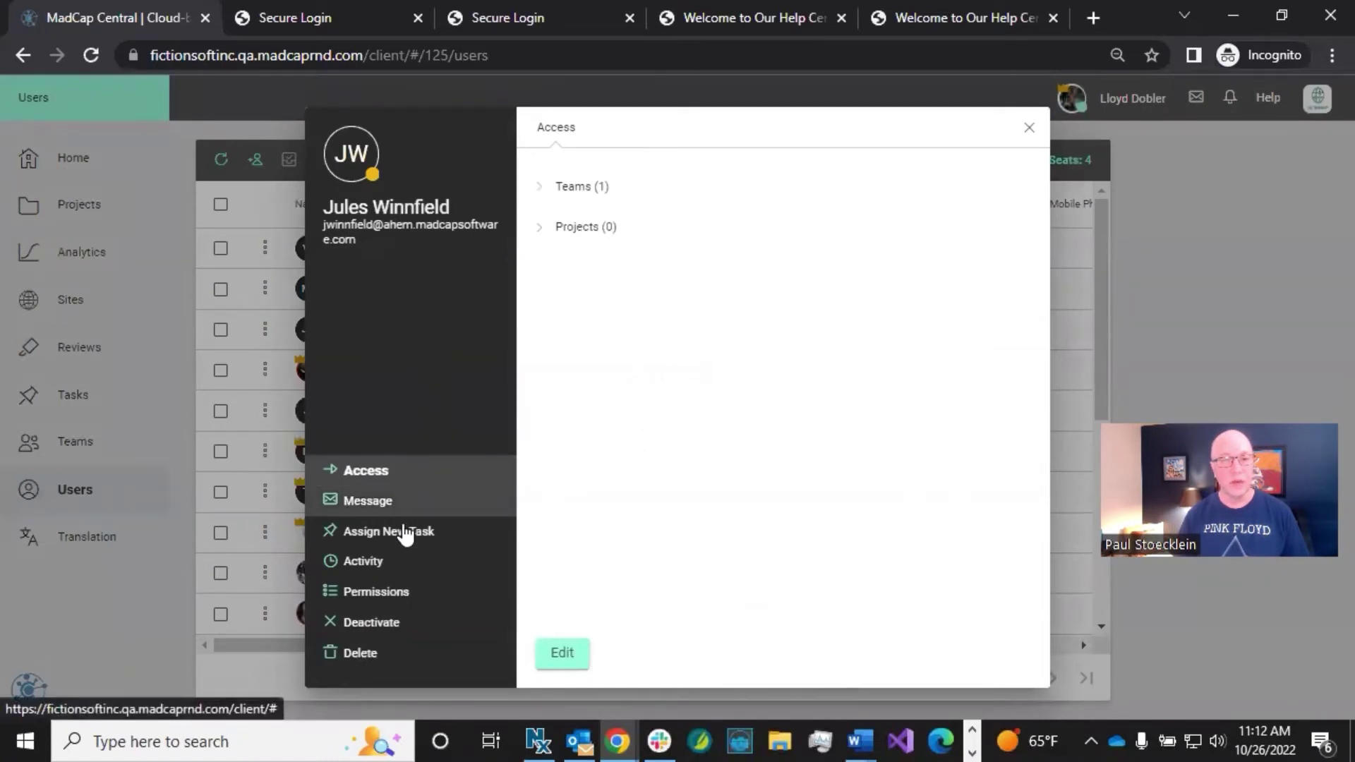
Step: Look over the user's Global Permissions and cancel without saving any changes
left_click(405, 590)
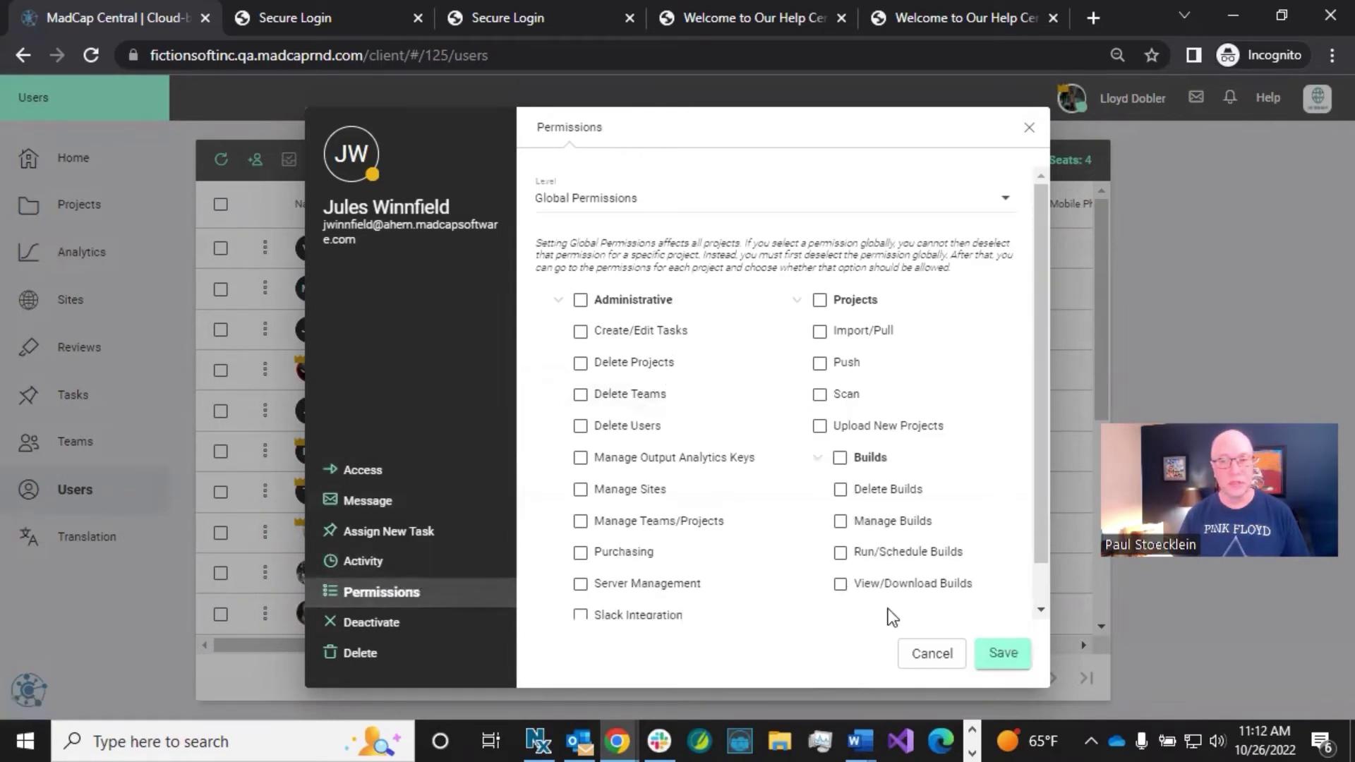
left_click(927, 652)
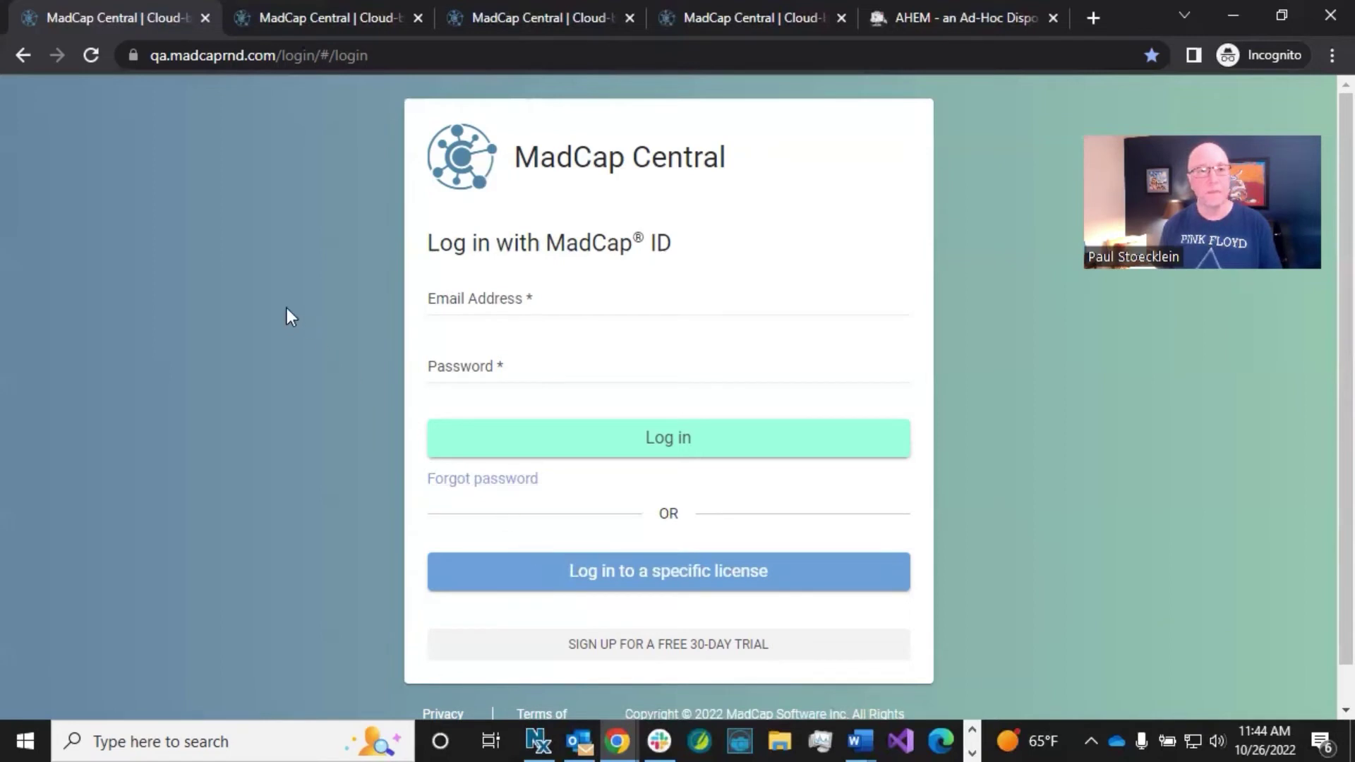
Step: Load the production portal.madcapcentral.com login address, then bring up the FictionSoft login page tab
left_click(381, 55)
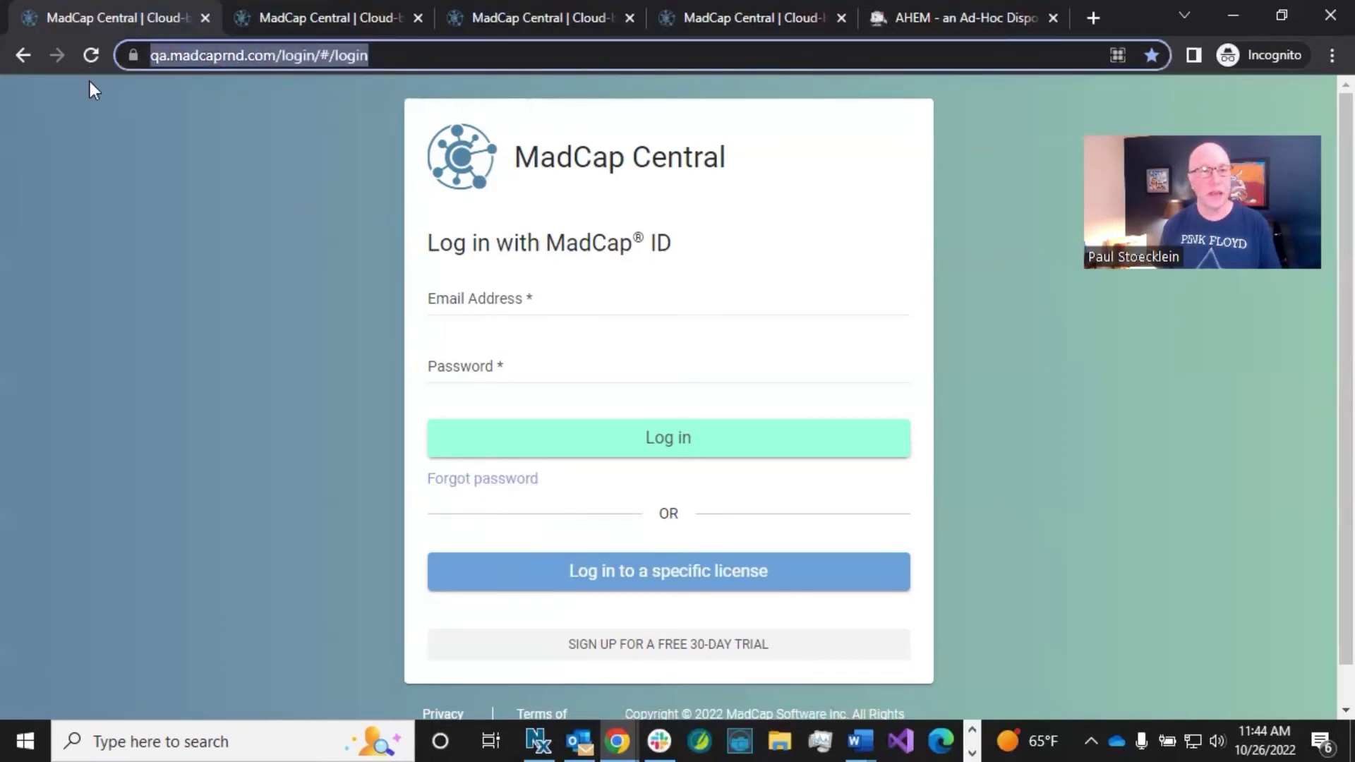
left_click(387, 55)
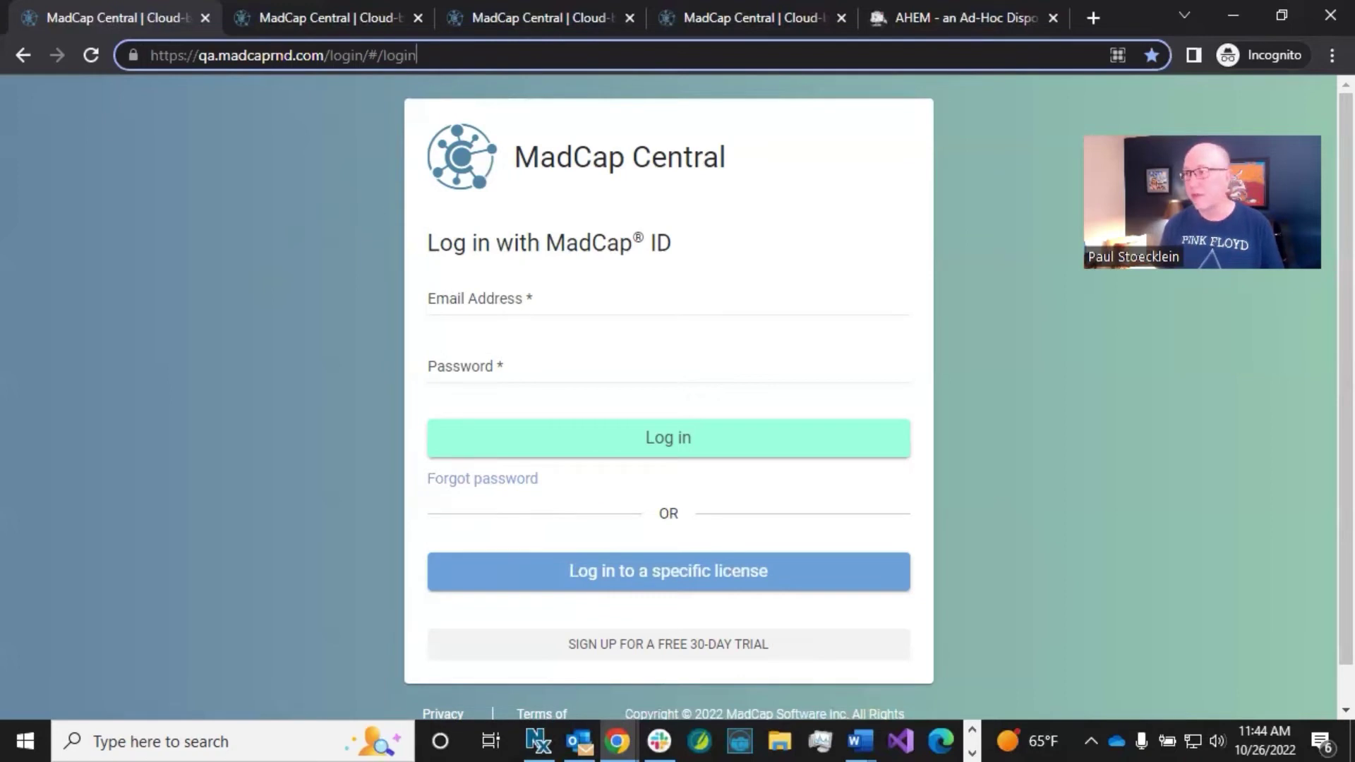
key("alt+Tab")
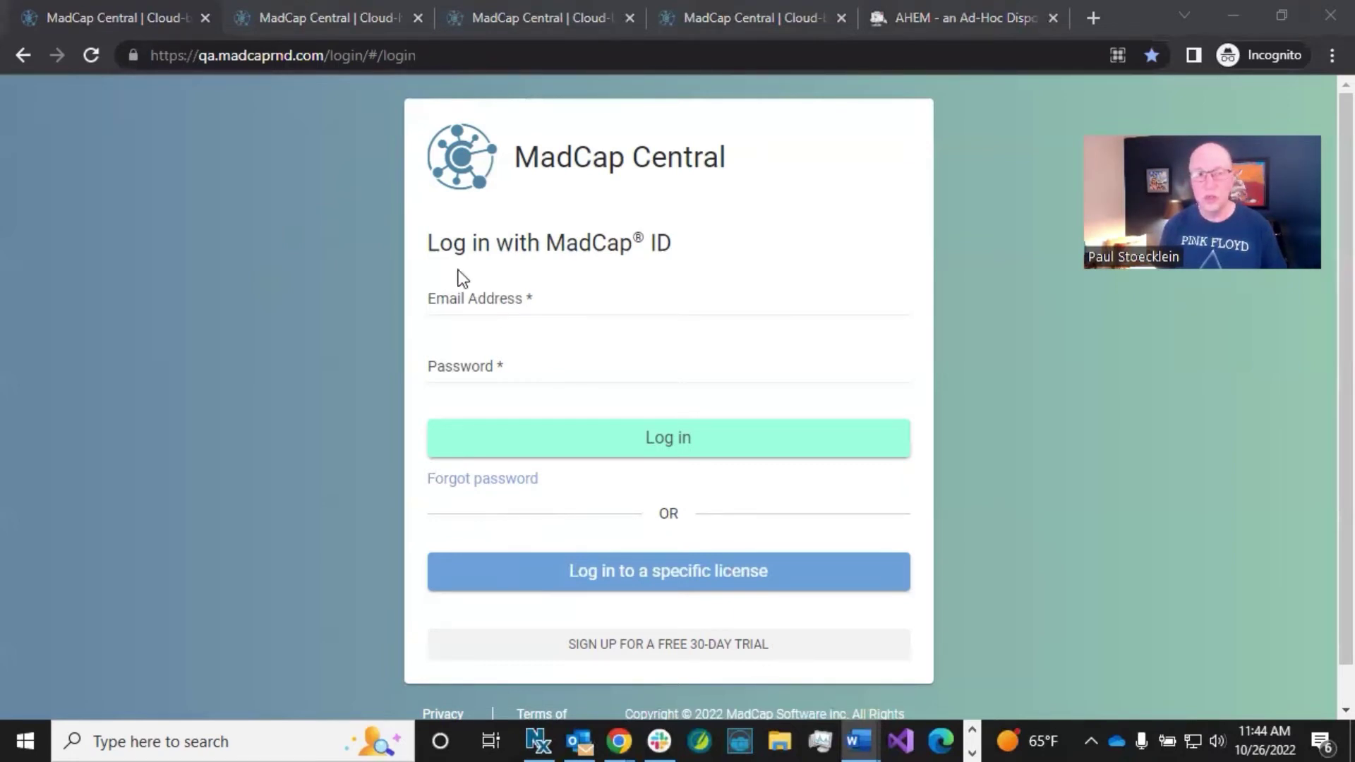
left_click(423, 57)
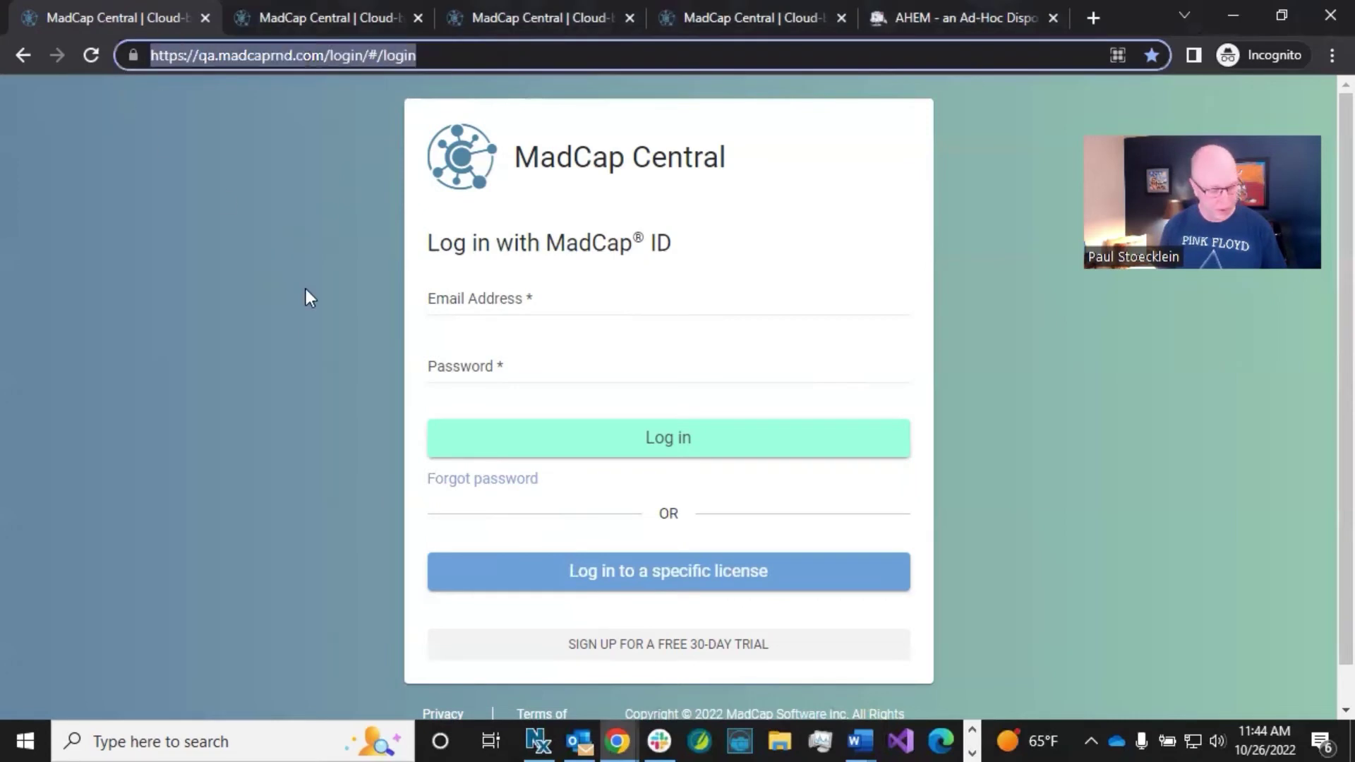
type("https://portal.madcapcentral.com/client/#/login")
key("Return")
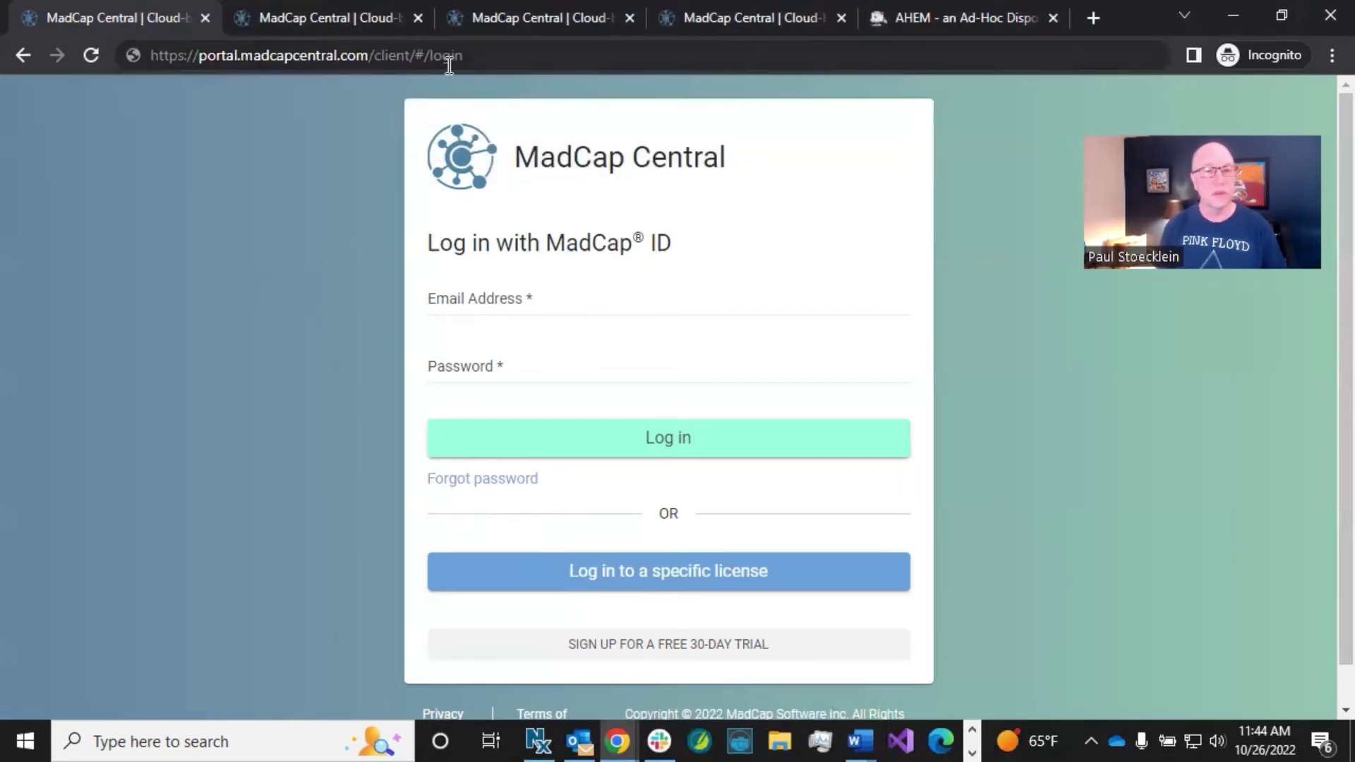
left_click(348, 14)
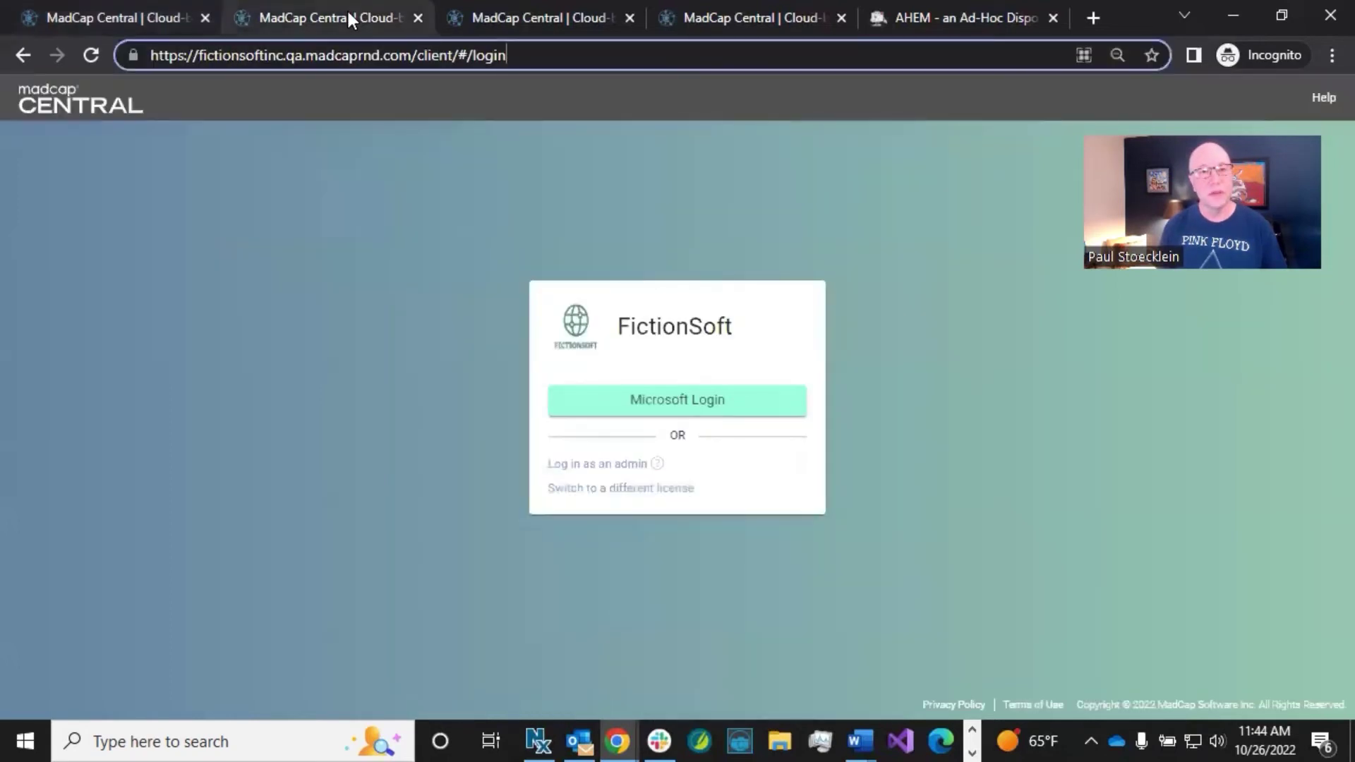
left_click(302, 379)
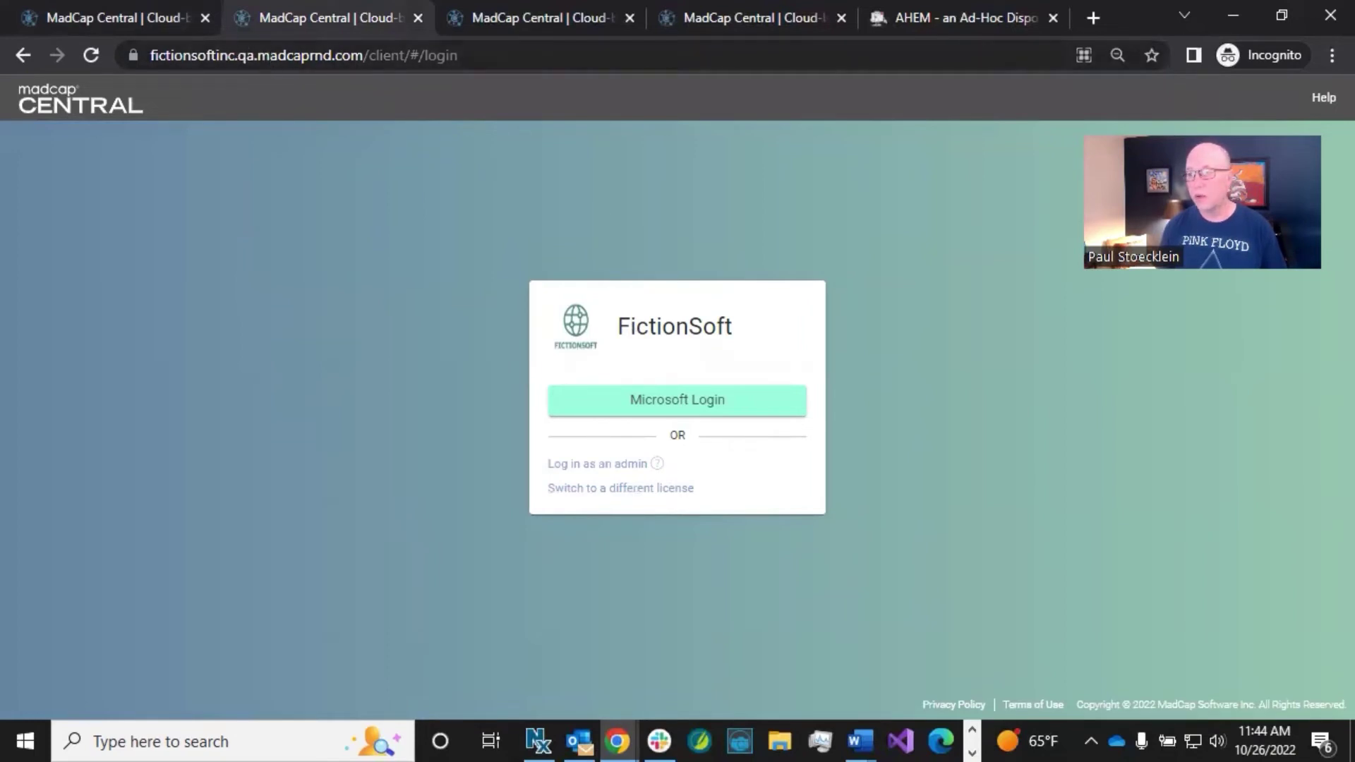
key("alt+Tab")
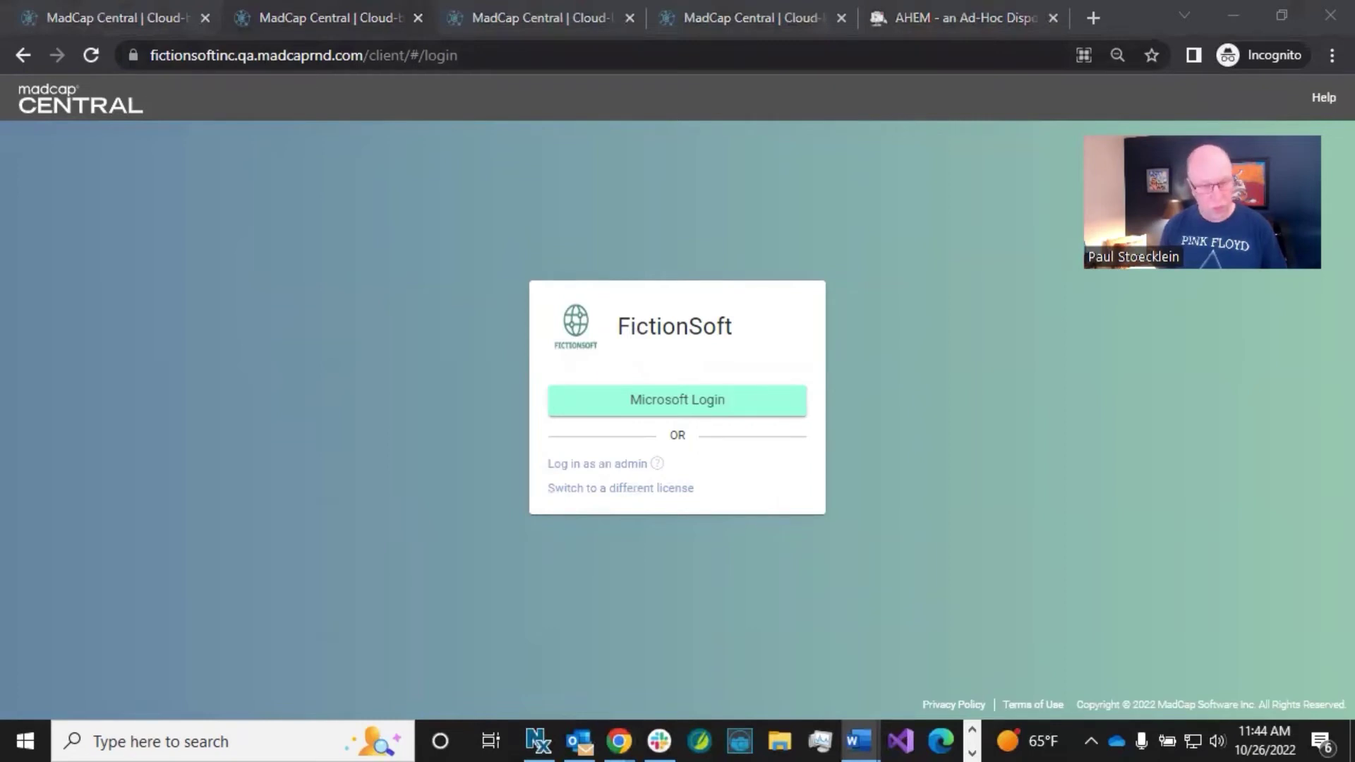
left_click(480, 55)
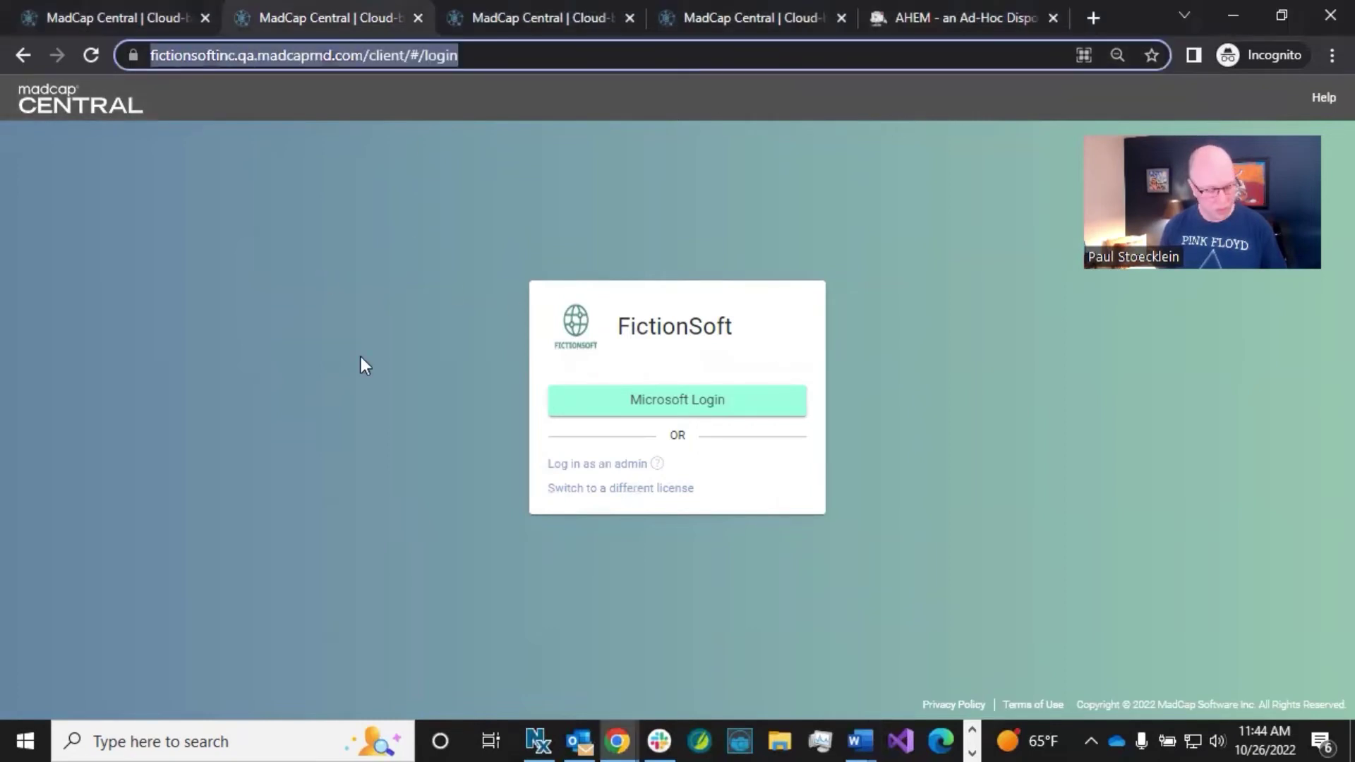
type("https://fictionsoftinc.portal.madcapcentral.com/client/#/login")
key("Return")
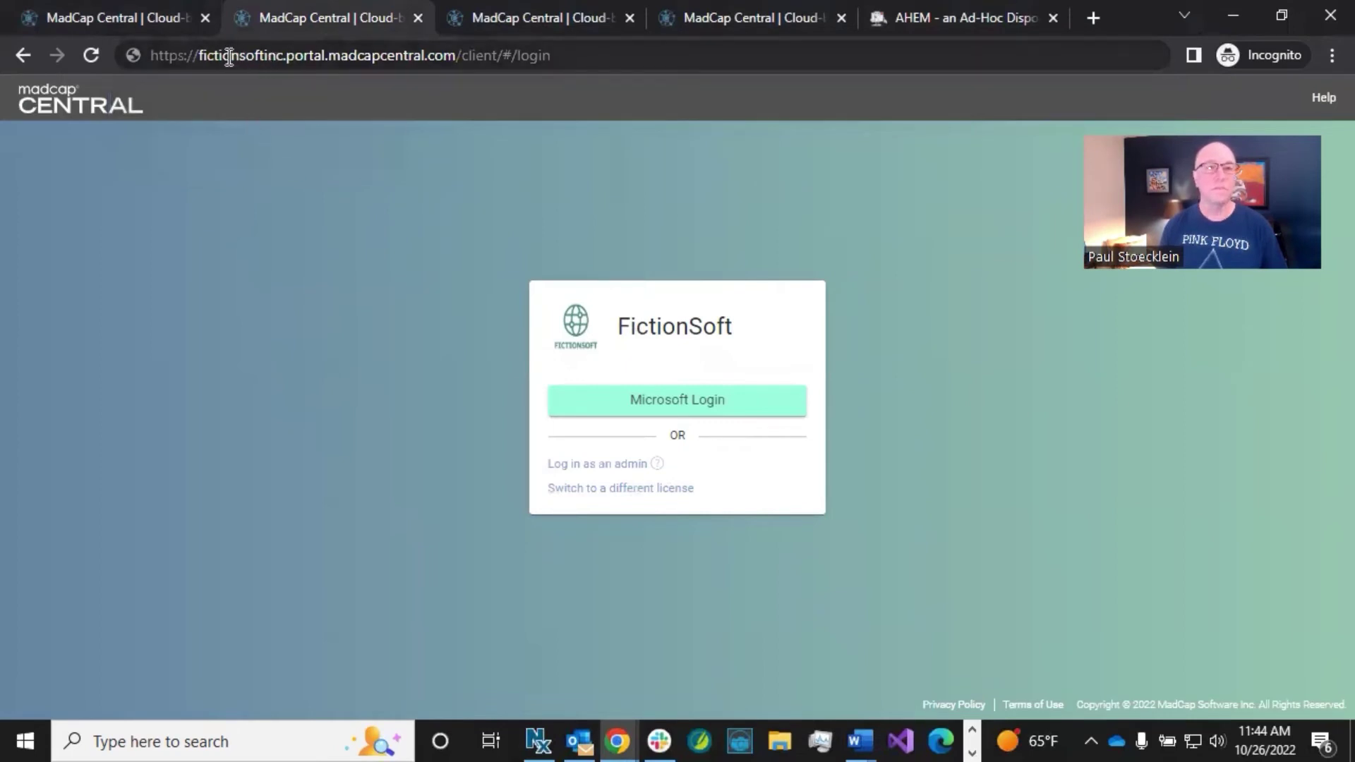
left_click_drag(200, 55, 281, 62)
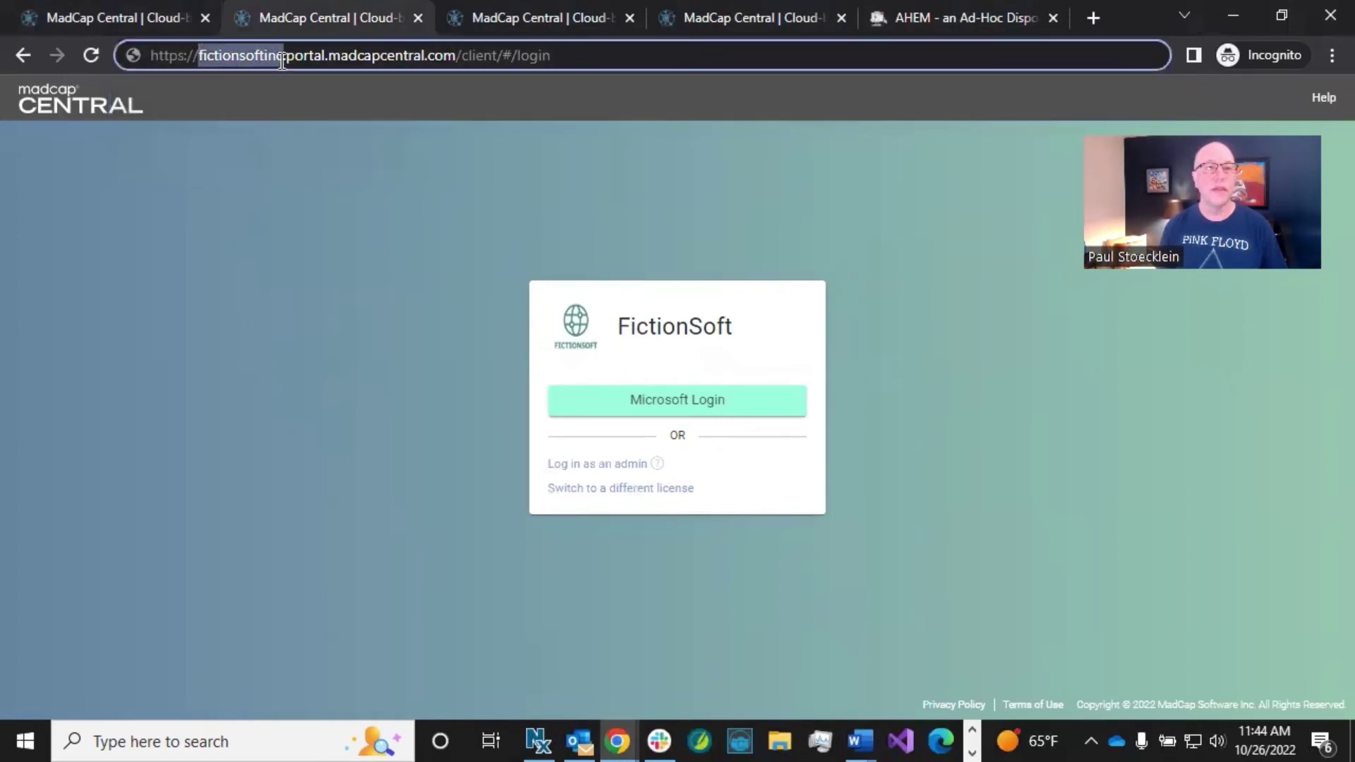
left_click(555, 55)
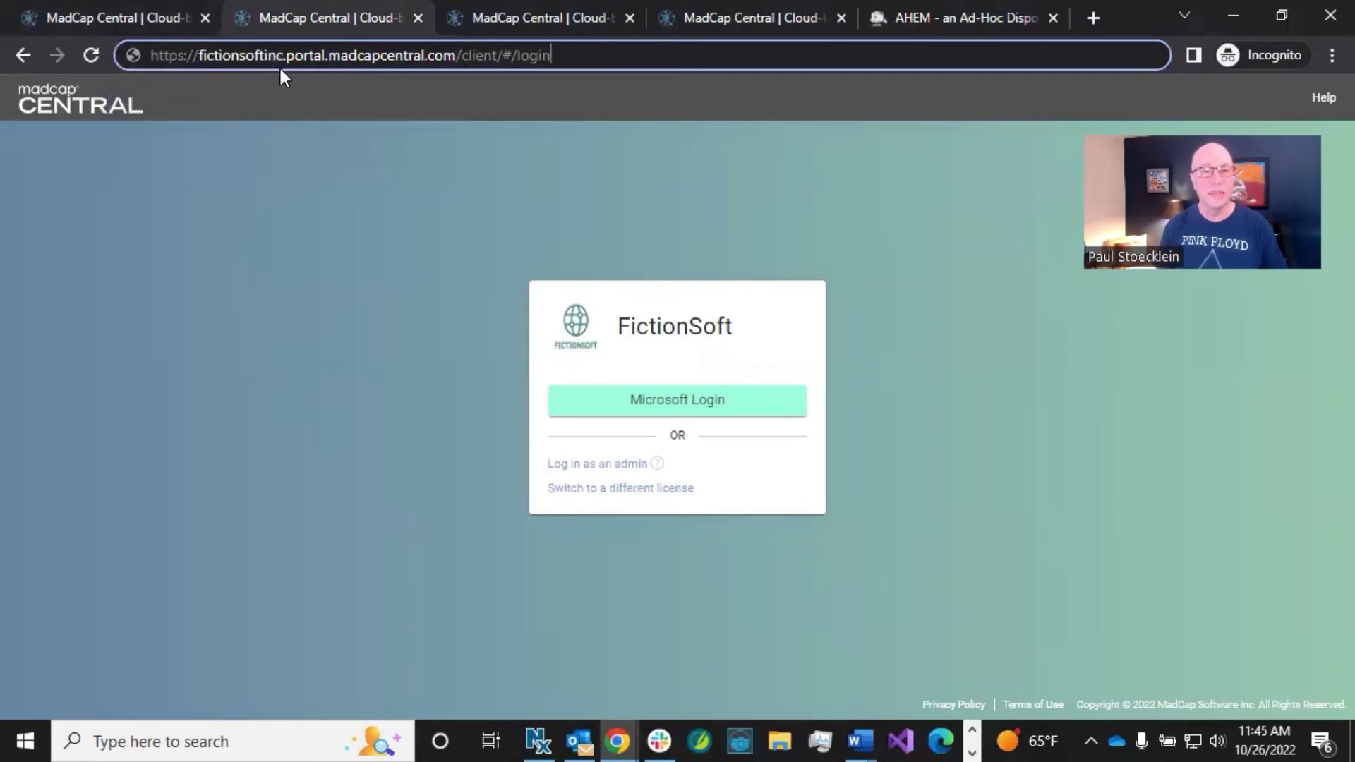
left_click(553, 21)
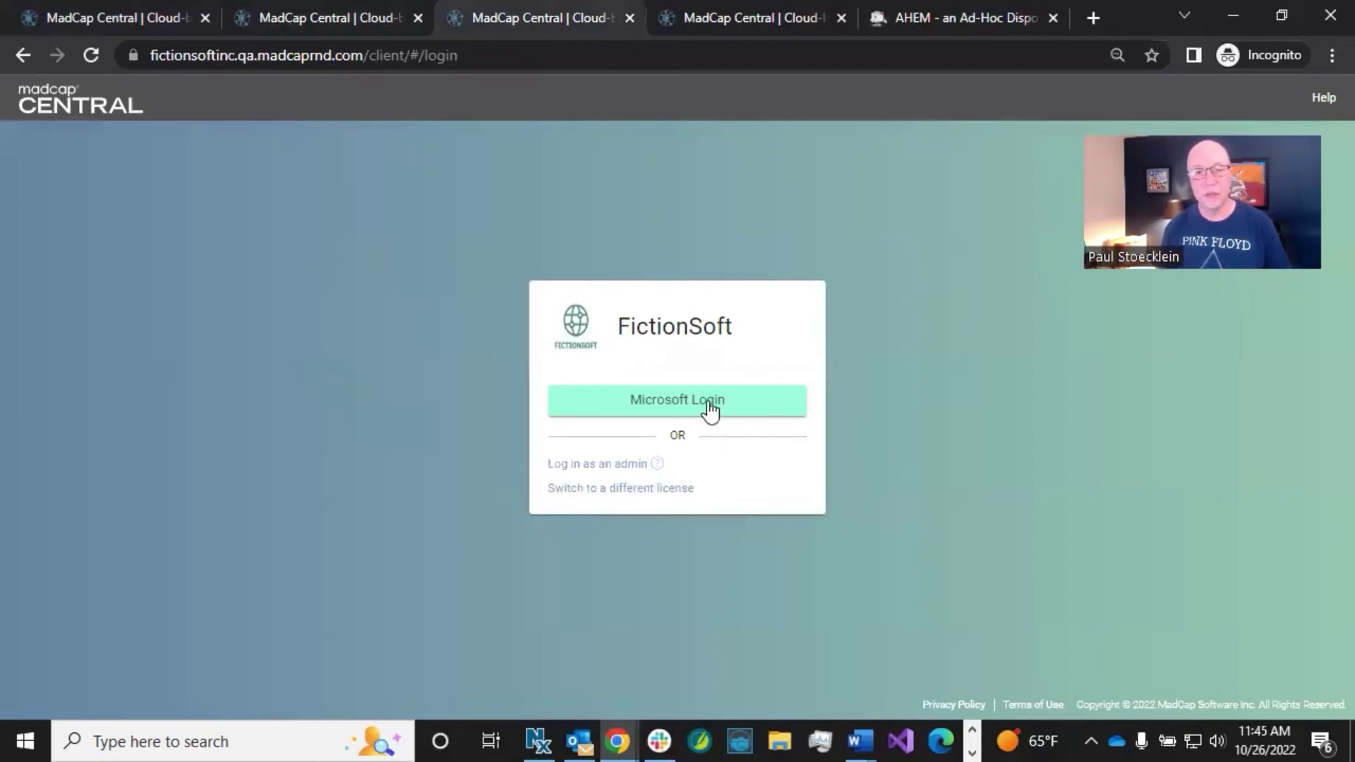
Step: Start Microsoft Login for FictionSoft and enter the SSO user's e-mail address, fixing a domain typo
left_click(671, 404)
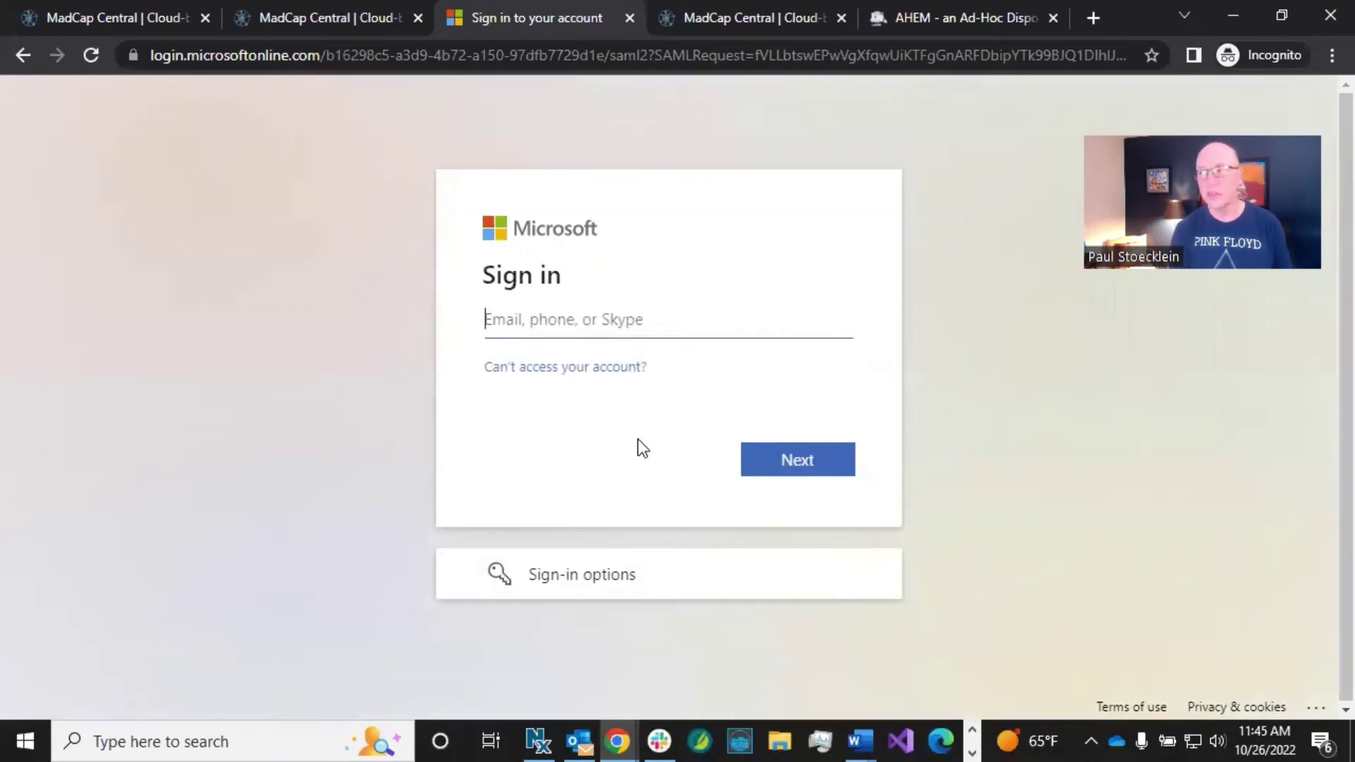
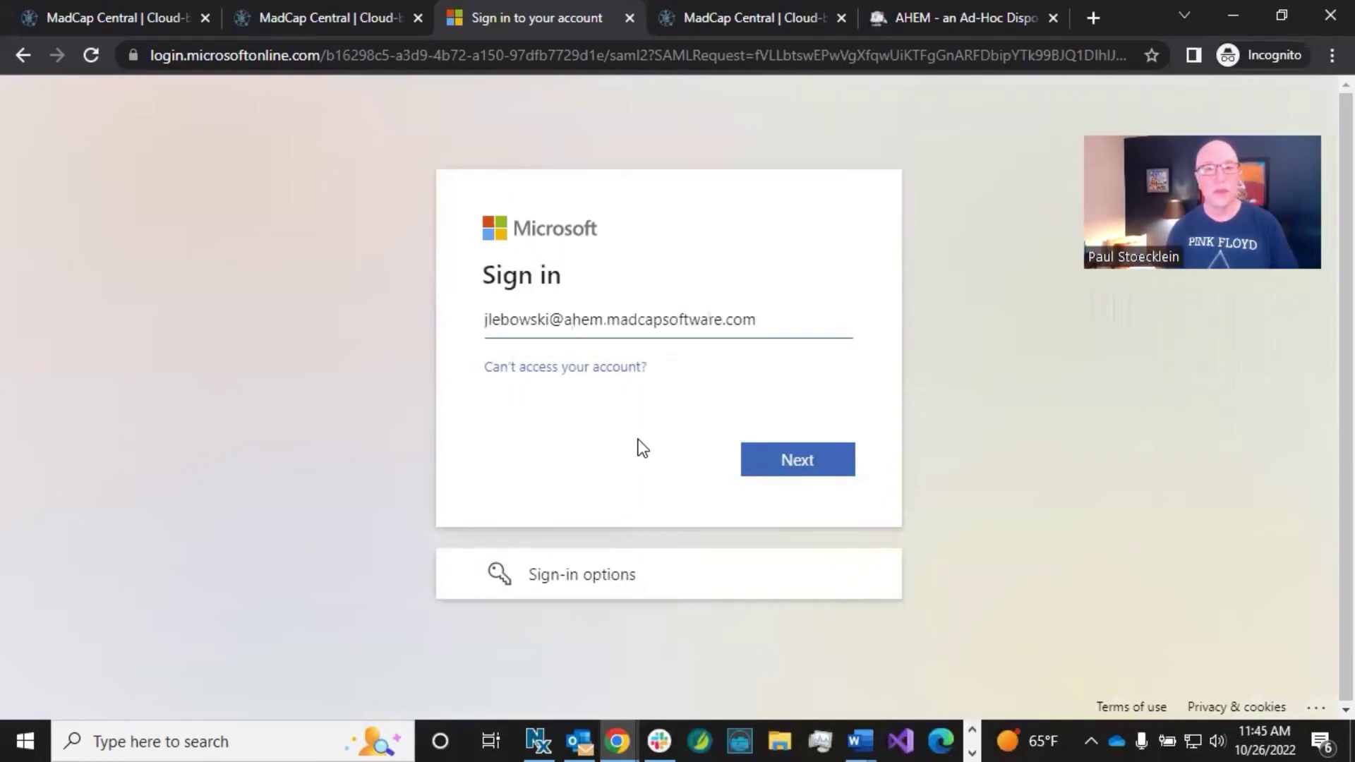
Step: Submit the e-mail, paste the e-mailed verification code, and complete the Microsoft sign-in
left_click(778, 457)
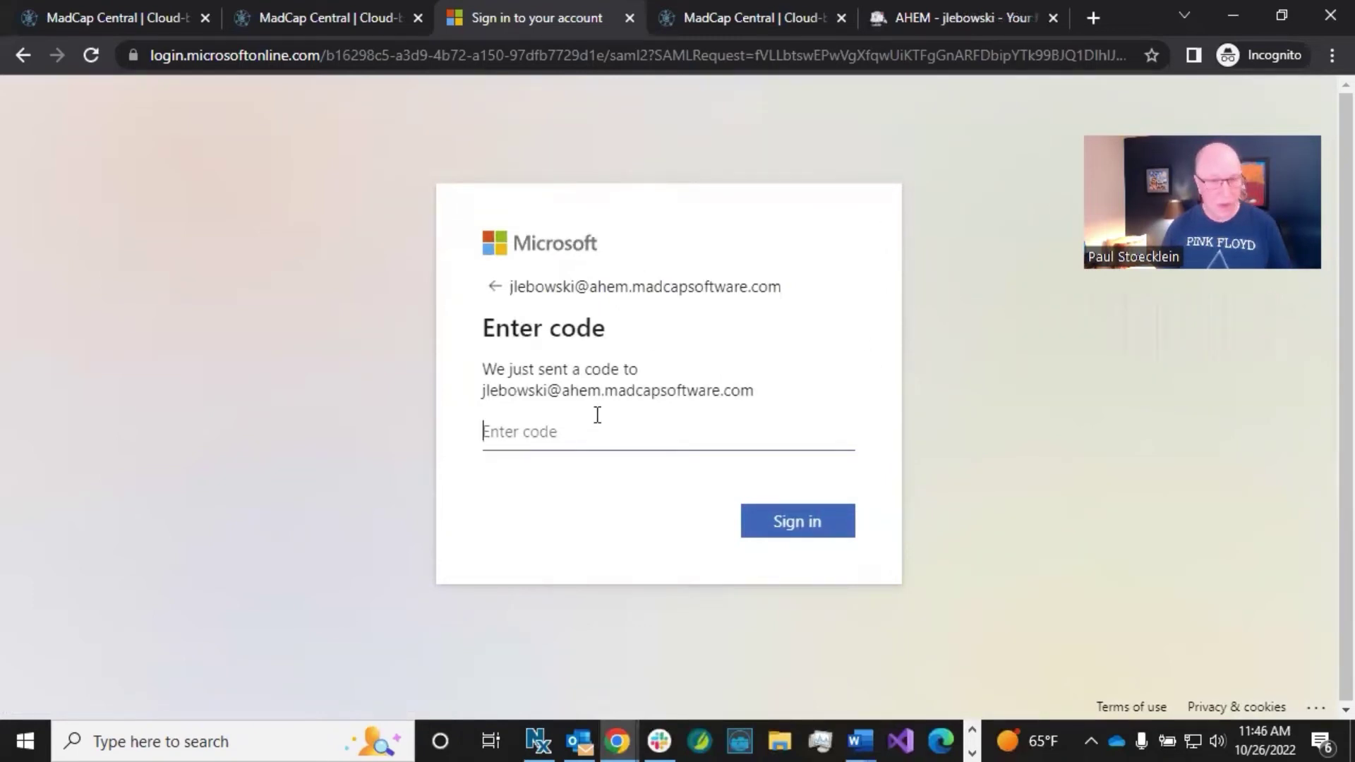
key("ctrl+v")
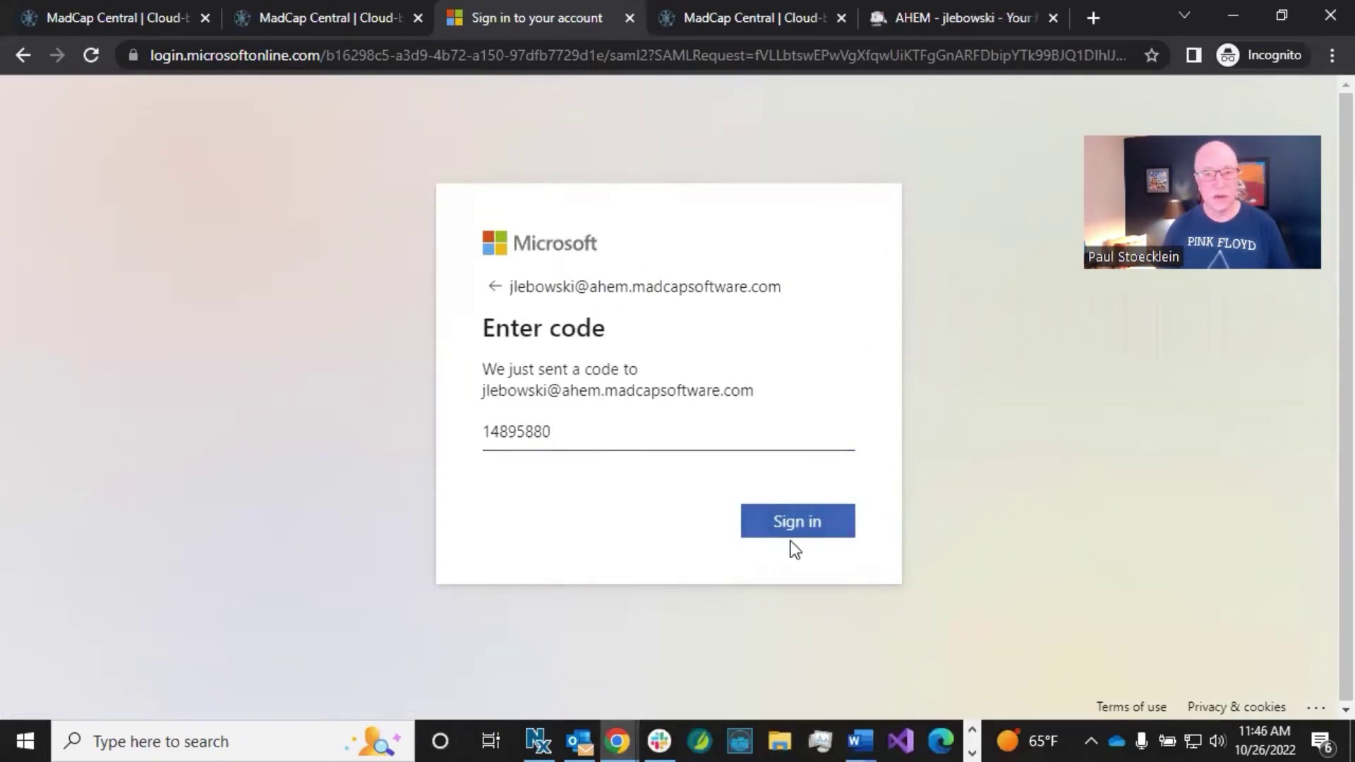
left_click(791, 527)
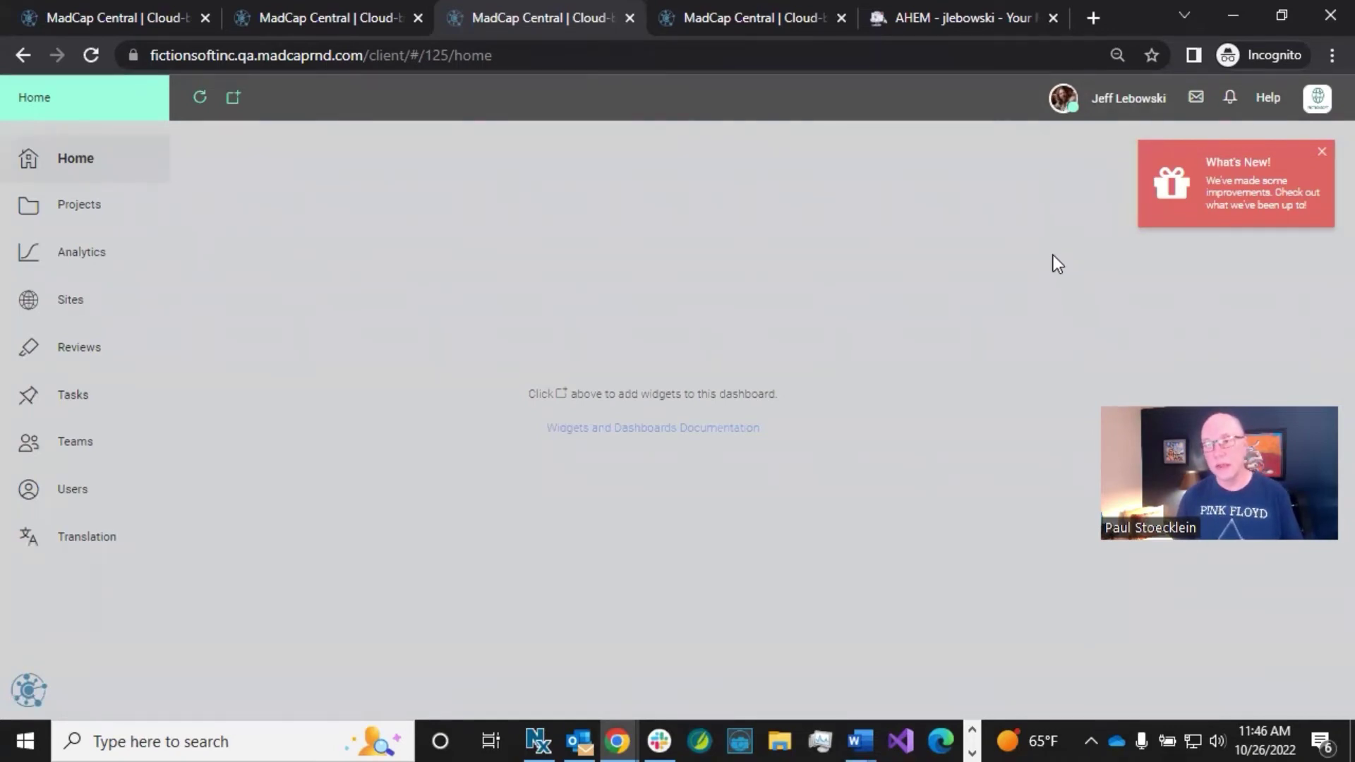
Step: Log out of FictionSoft from the license menu, then retry Microsoft Login and dismiss the license menu
left_click(1315, 105)
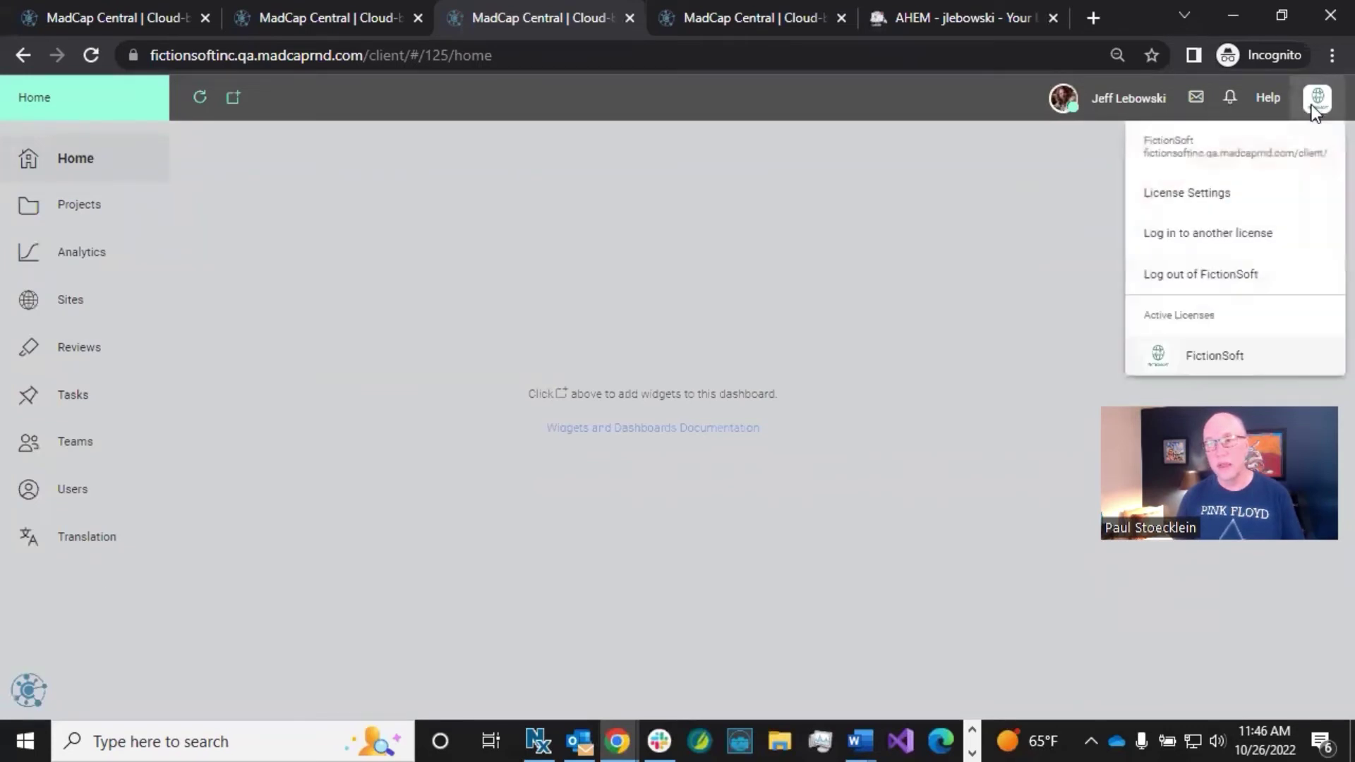
left_click(1132, 276)
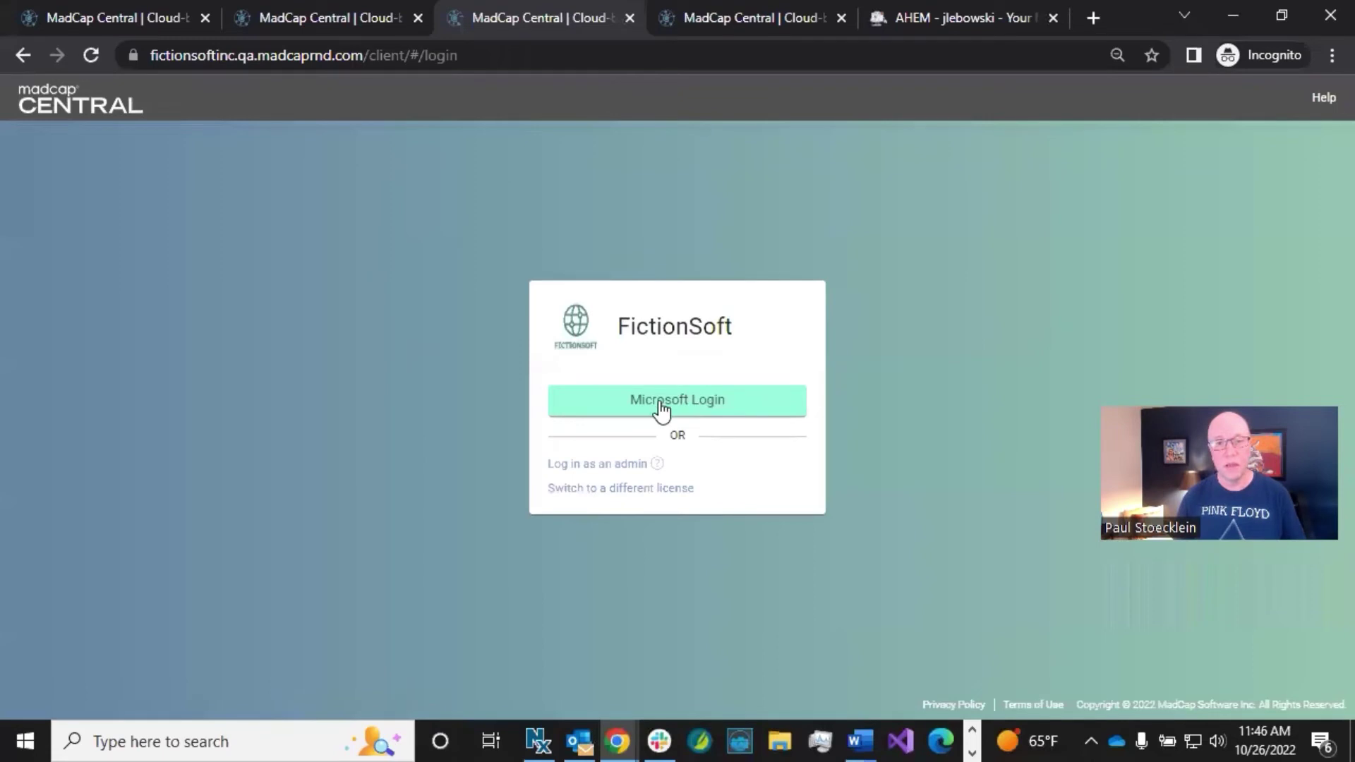
left_click(659, 401)
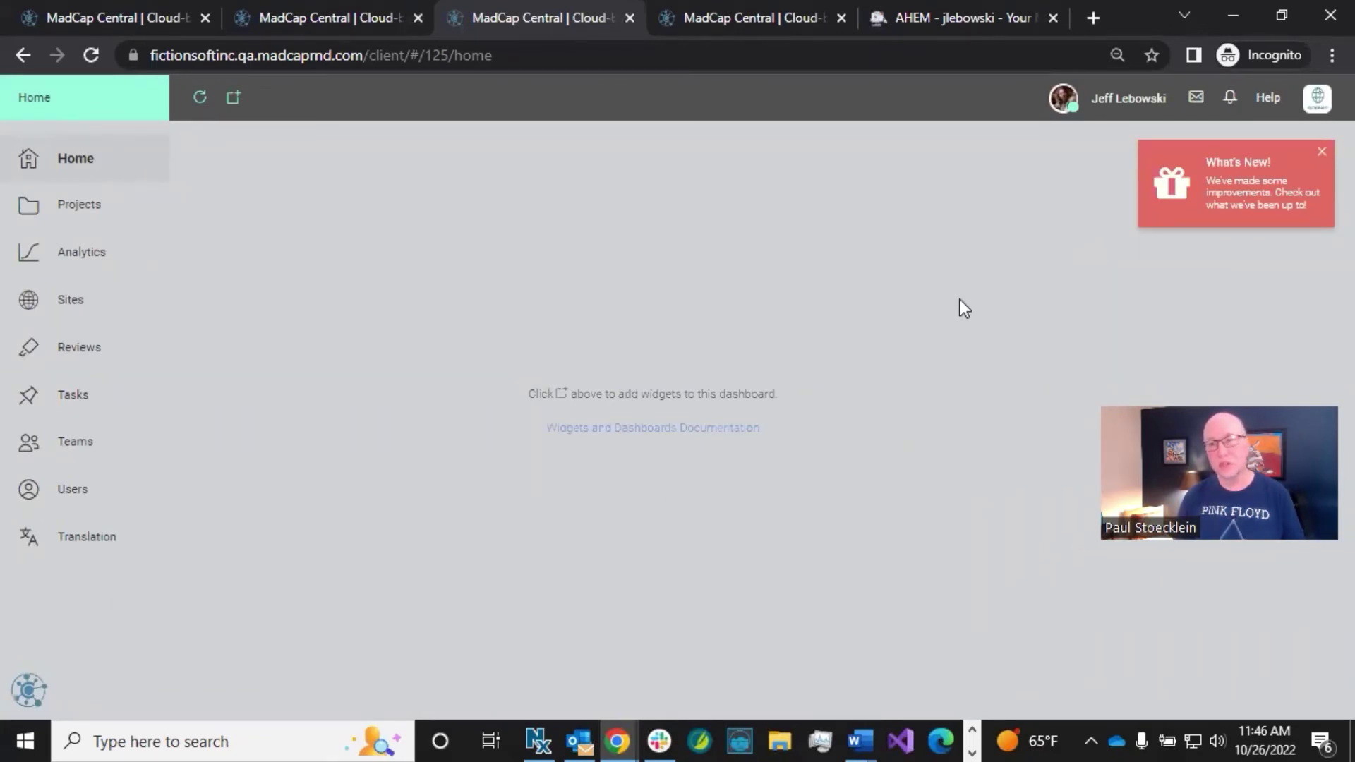
left_click(1313, 102)
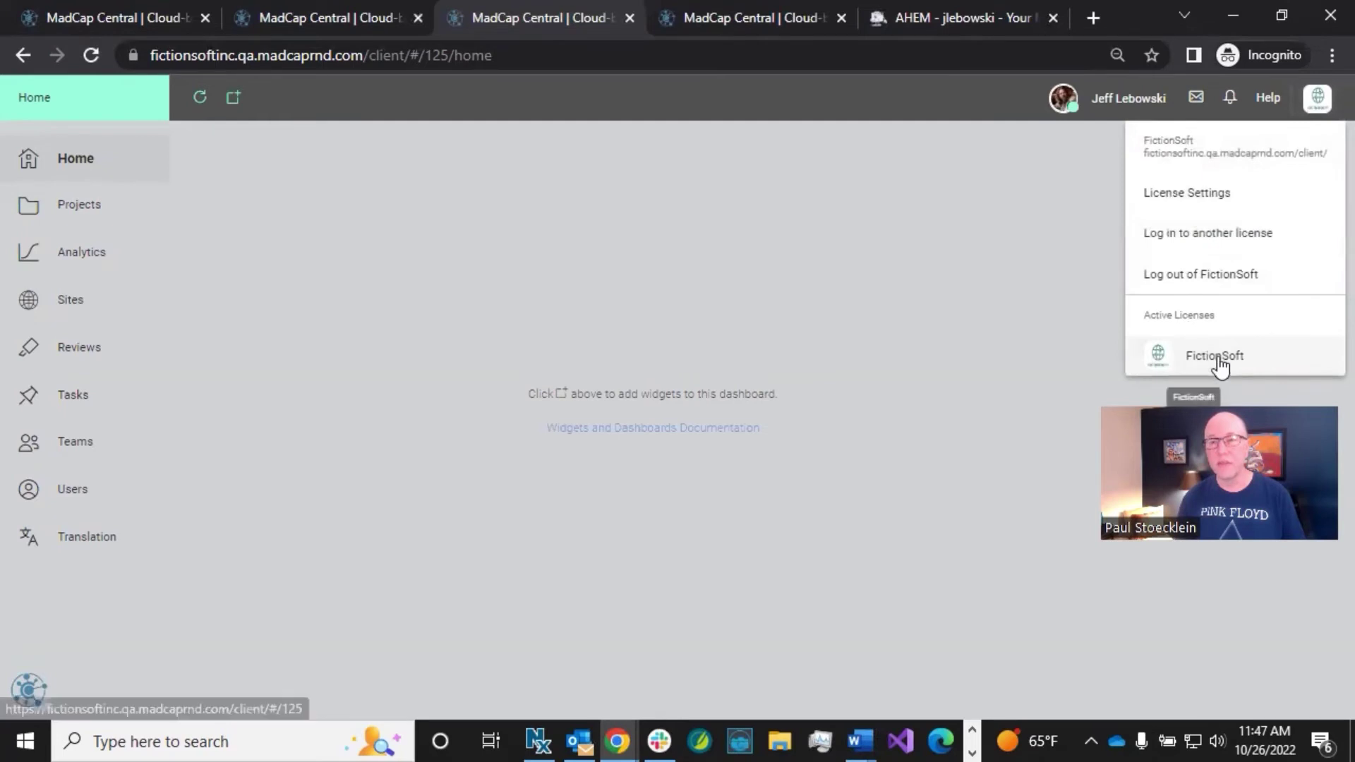
left_click(933, 302)
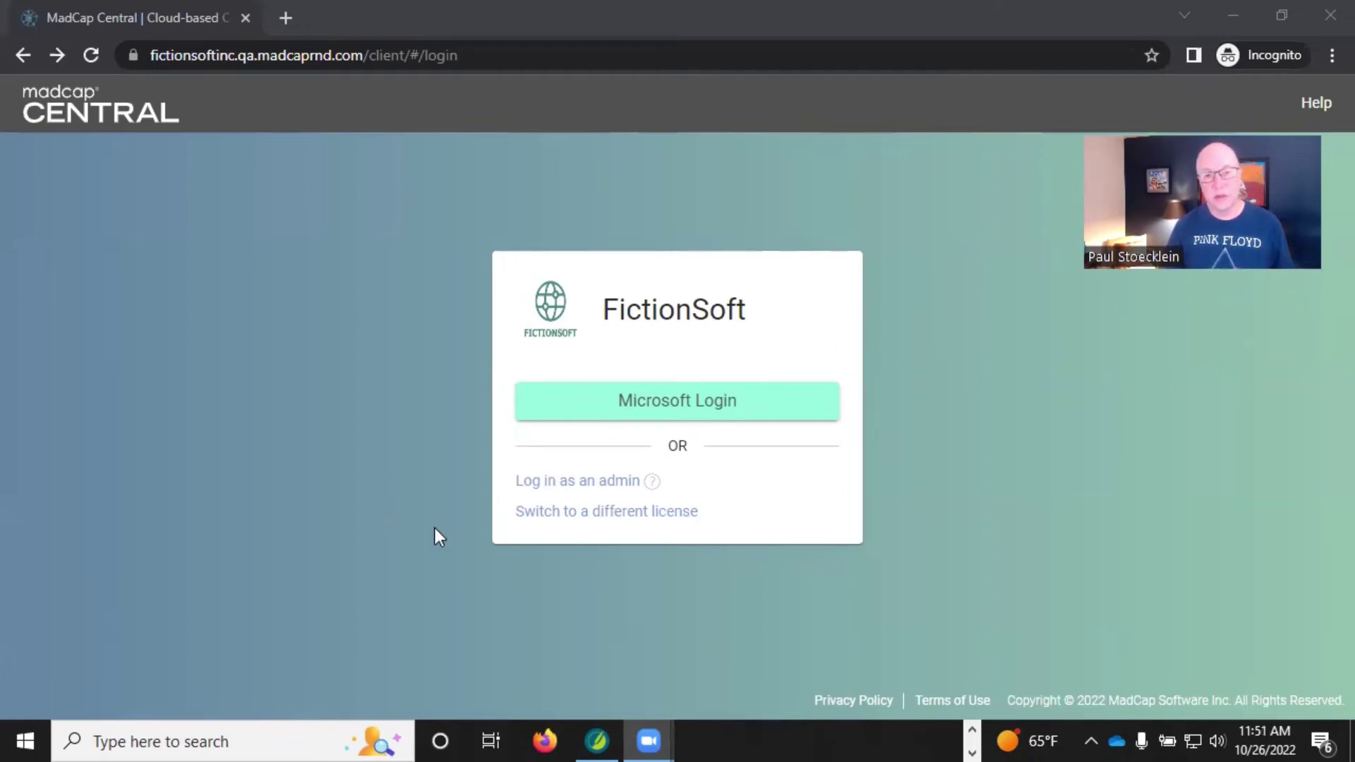
Step: Go back to the FictionSoft license login page and choose Microsoft Login
left_click(557, 521)
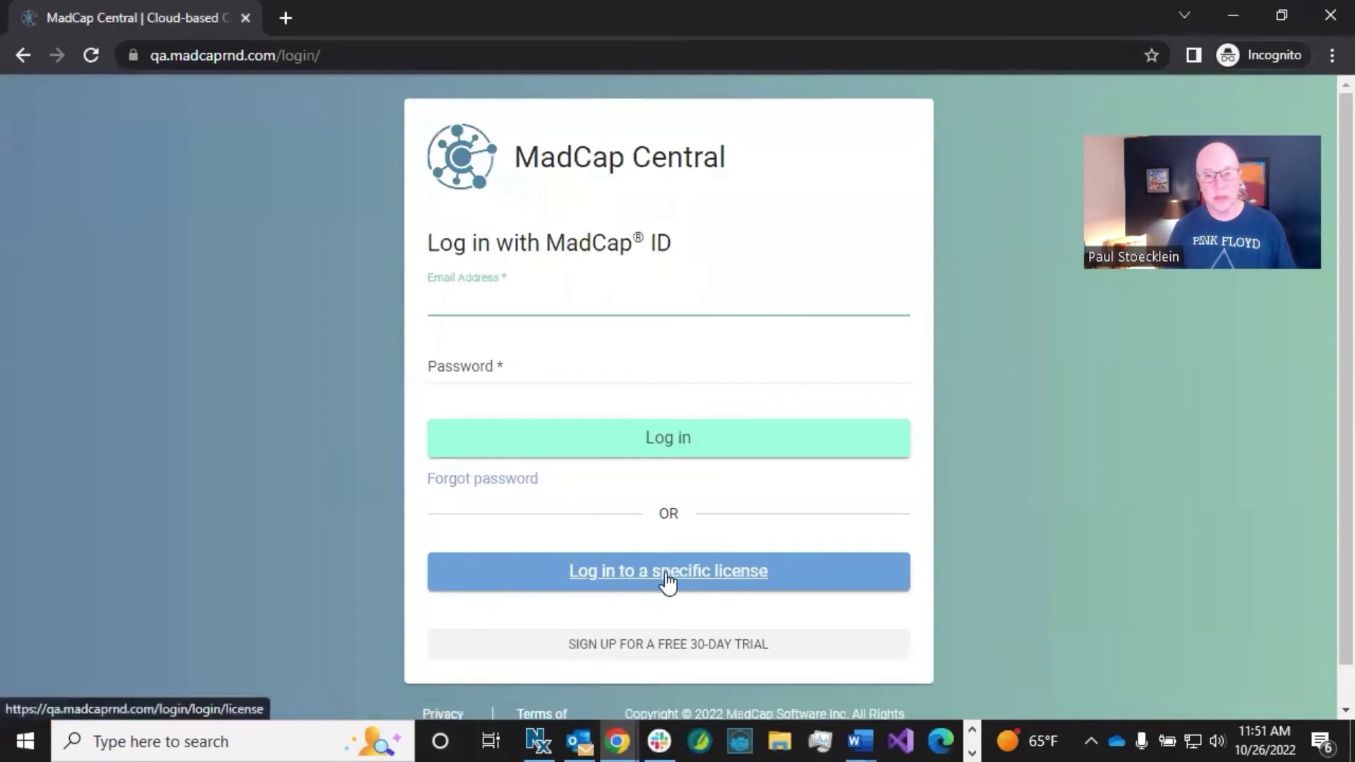
left_click(24, 54)
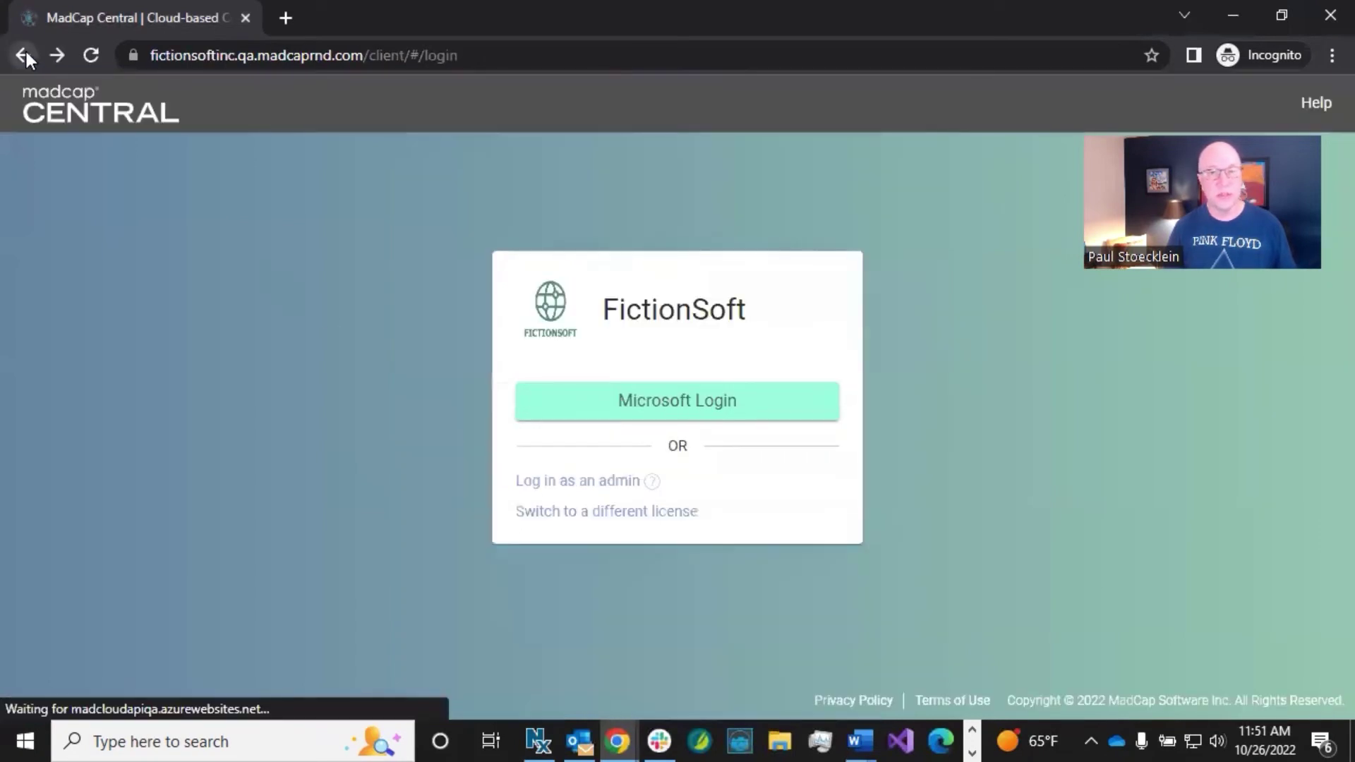
left_click(670, 411)
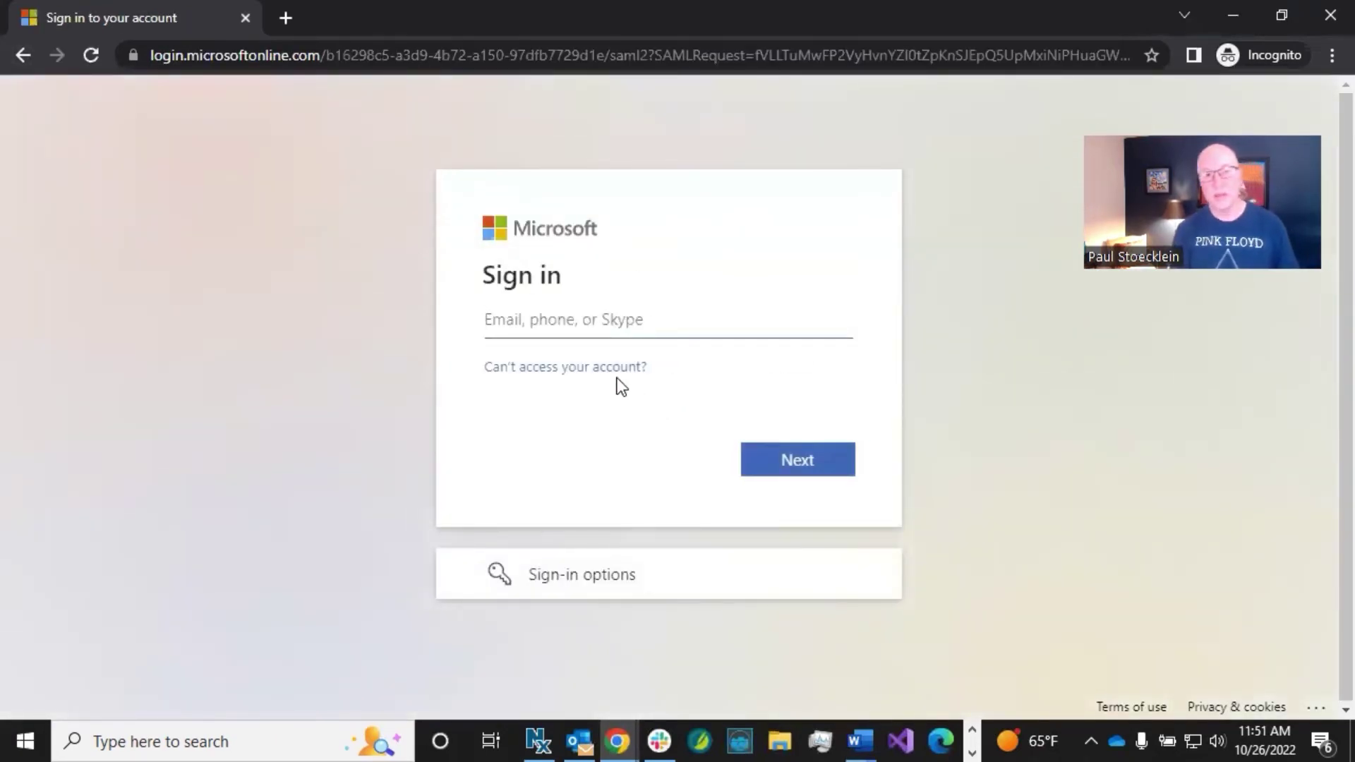
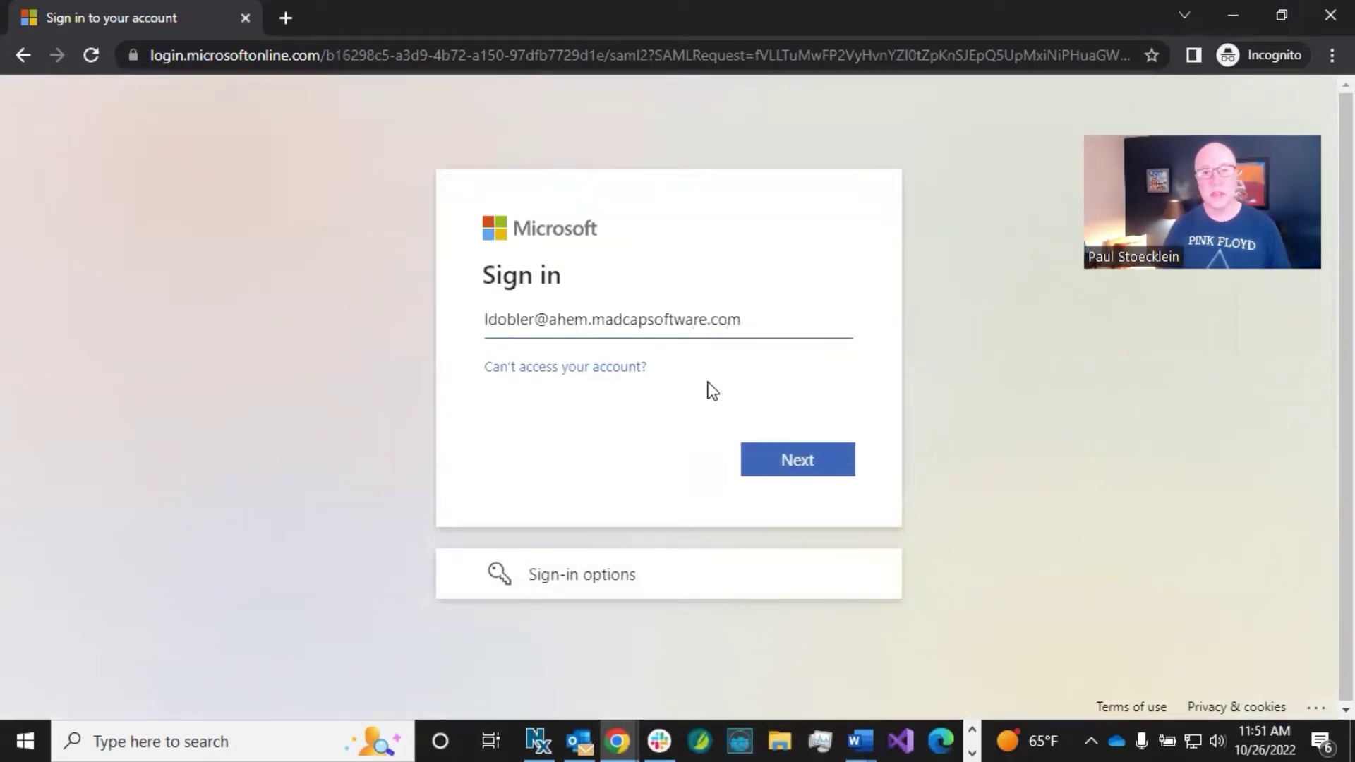
Step: Sign in as the SSO user with their e-mail address and the pasted one-time code
left_click(788, 466)
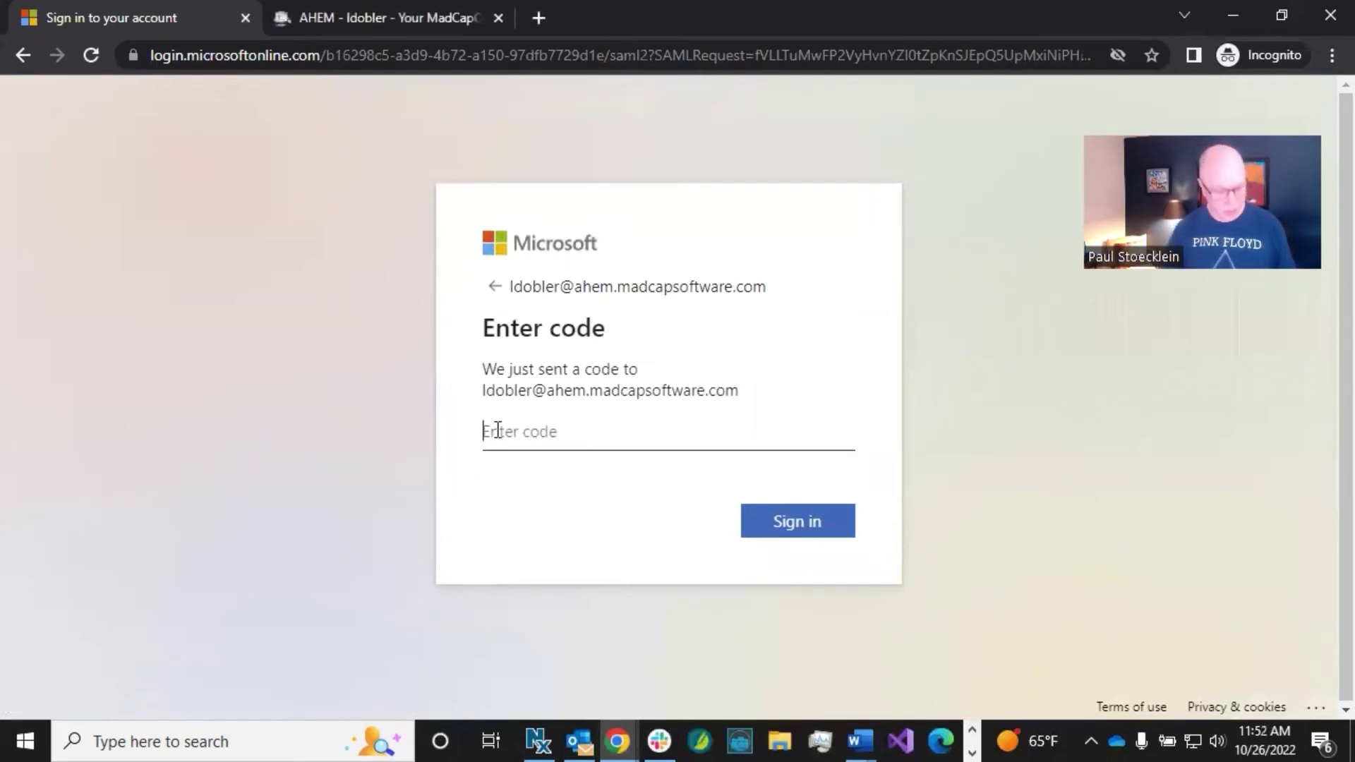
key("ctrl+v")
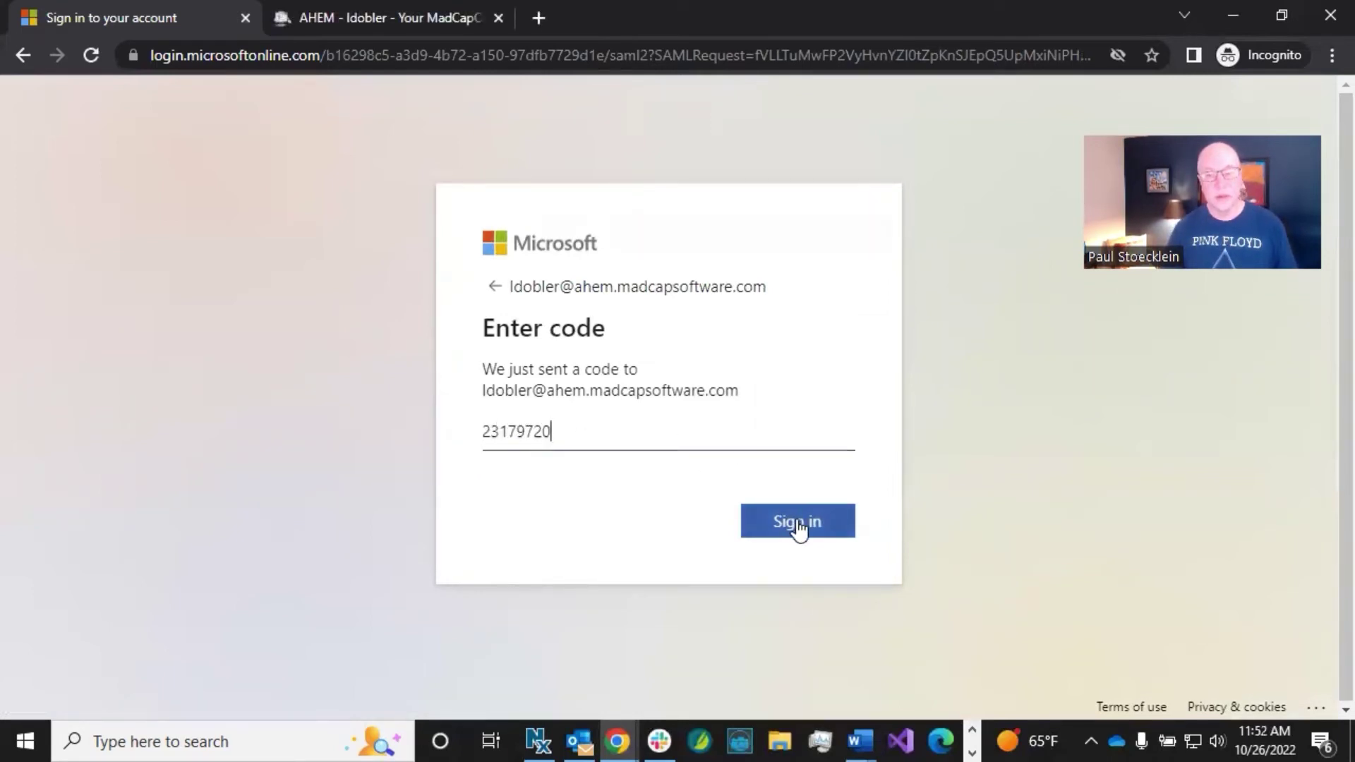
left_click(797, 524)
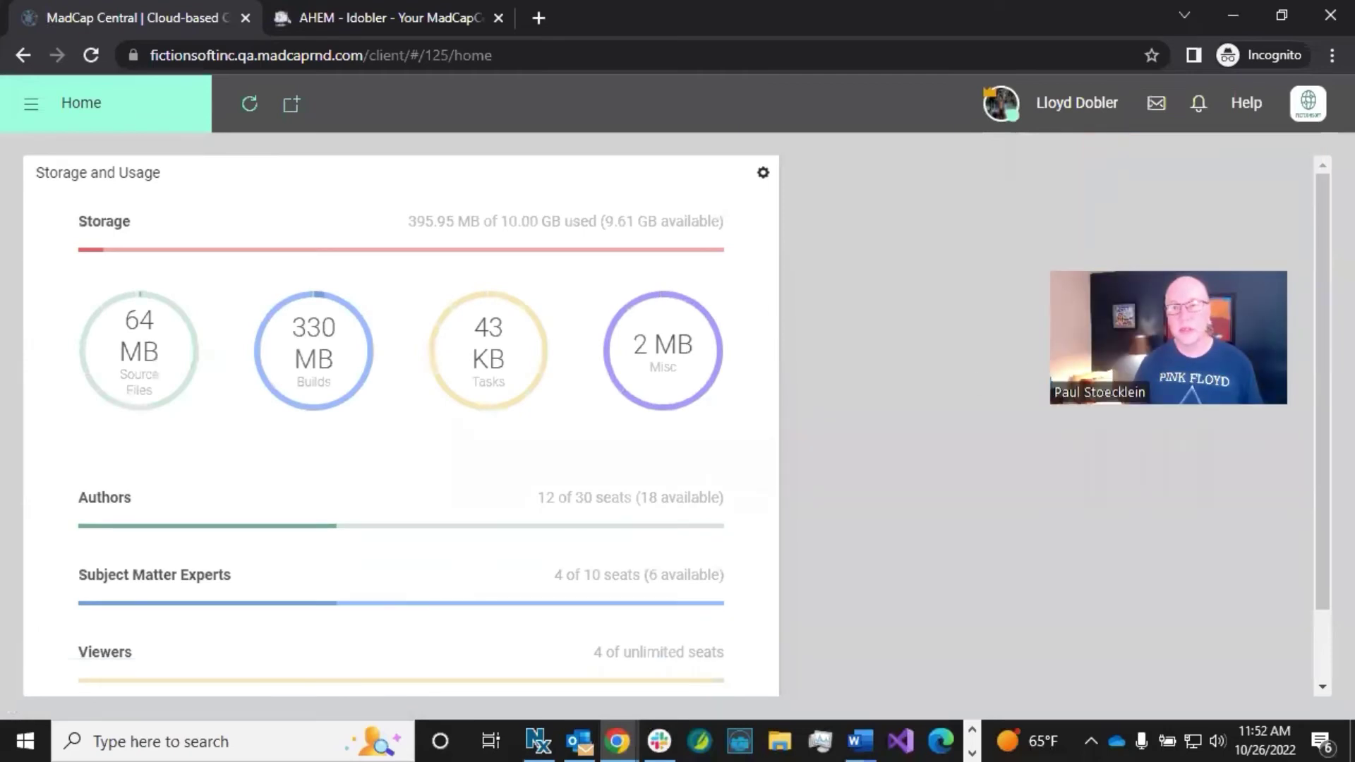
Step: Open the account options menu for the FictionSoft license
left_click(1308, 106)
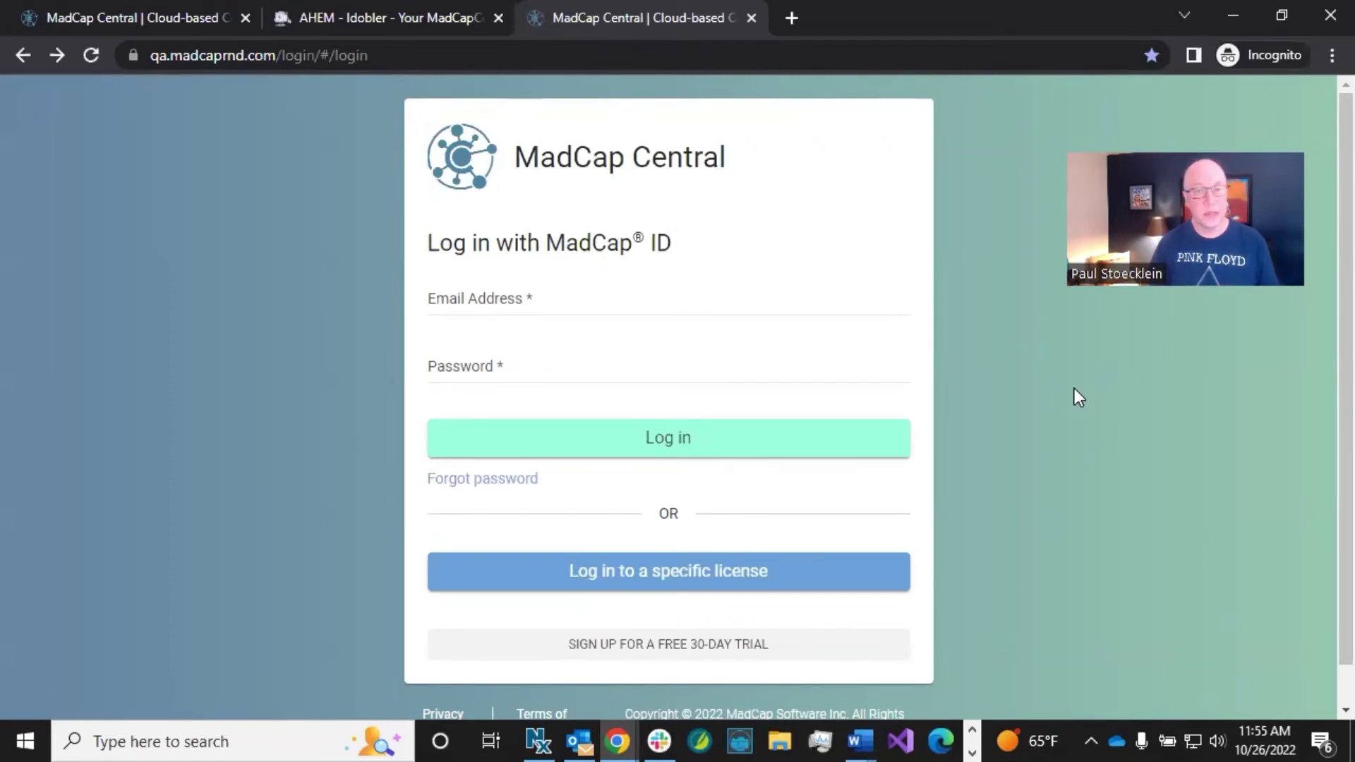
Step: Log in with the user's MadCap ID e-mail address and account password
left_click(563, 299)
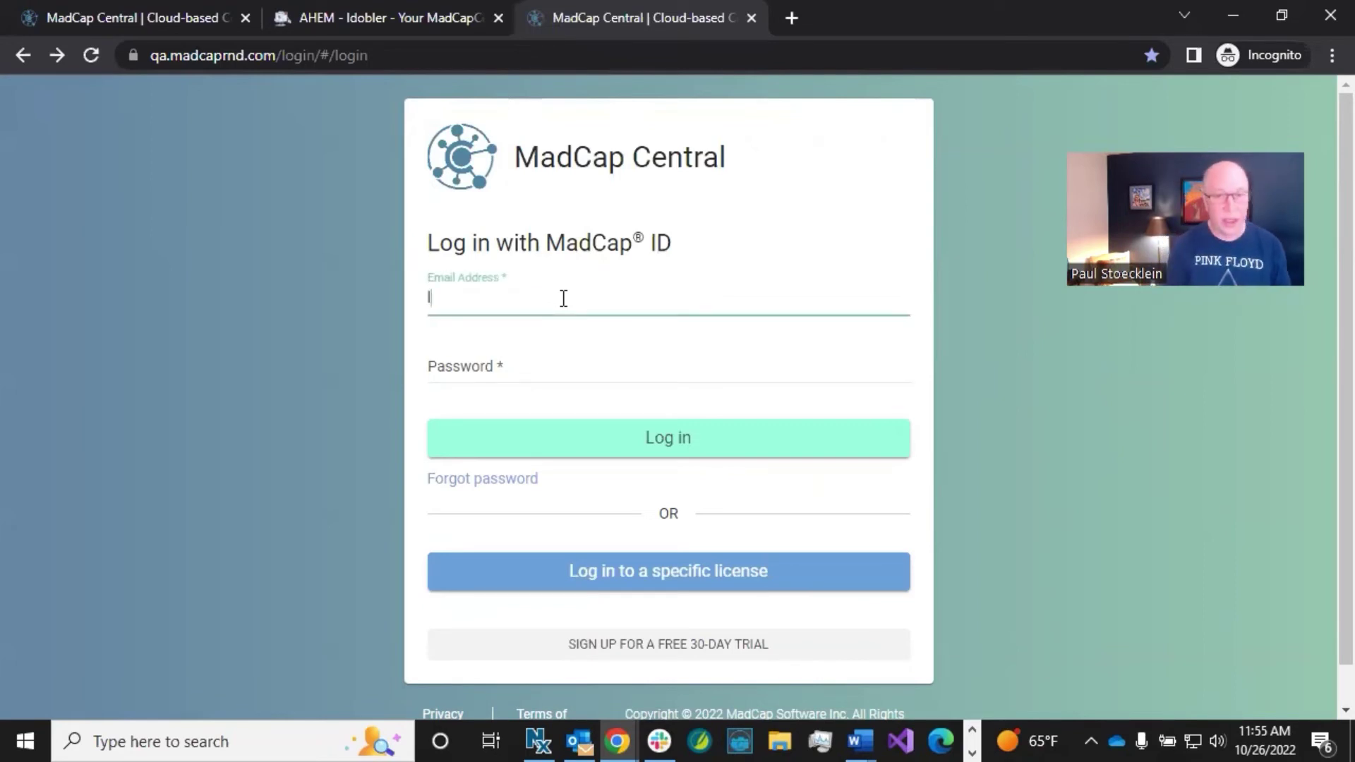
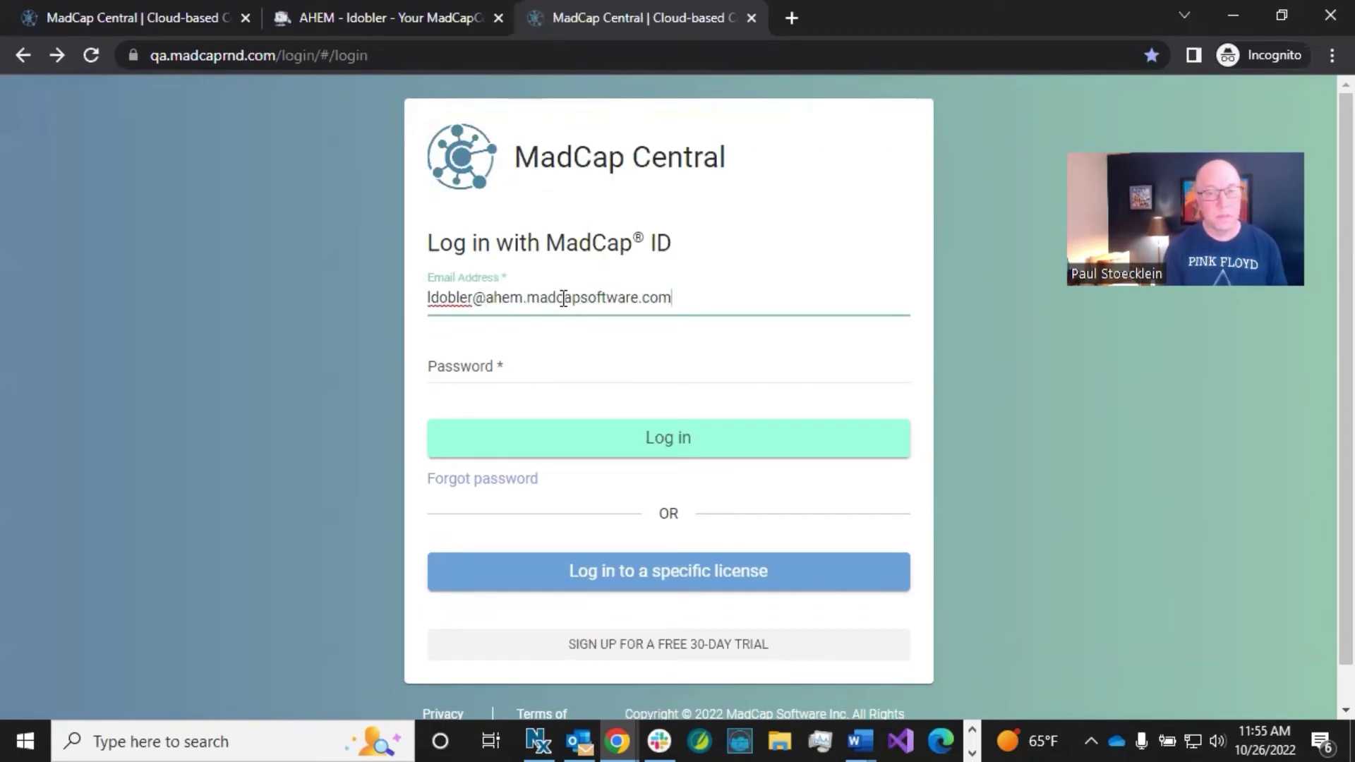
key("Tab")
type("•••••")
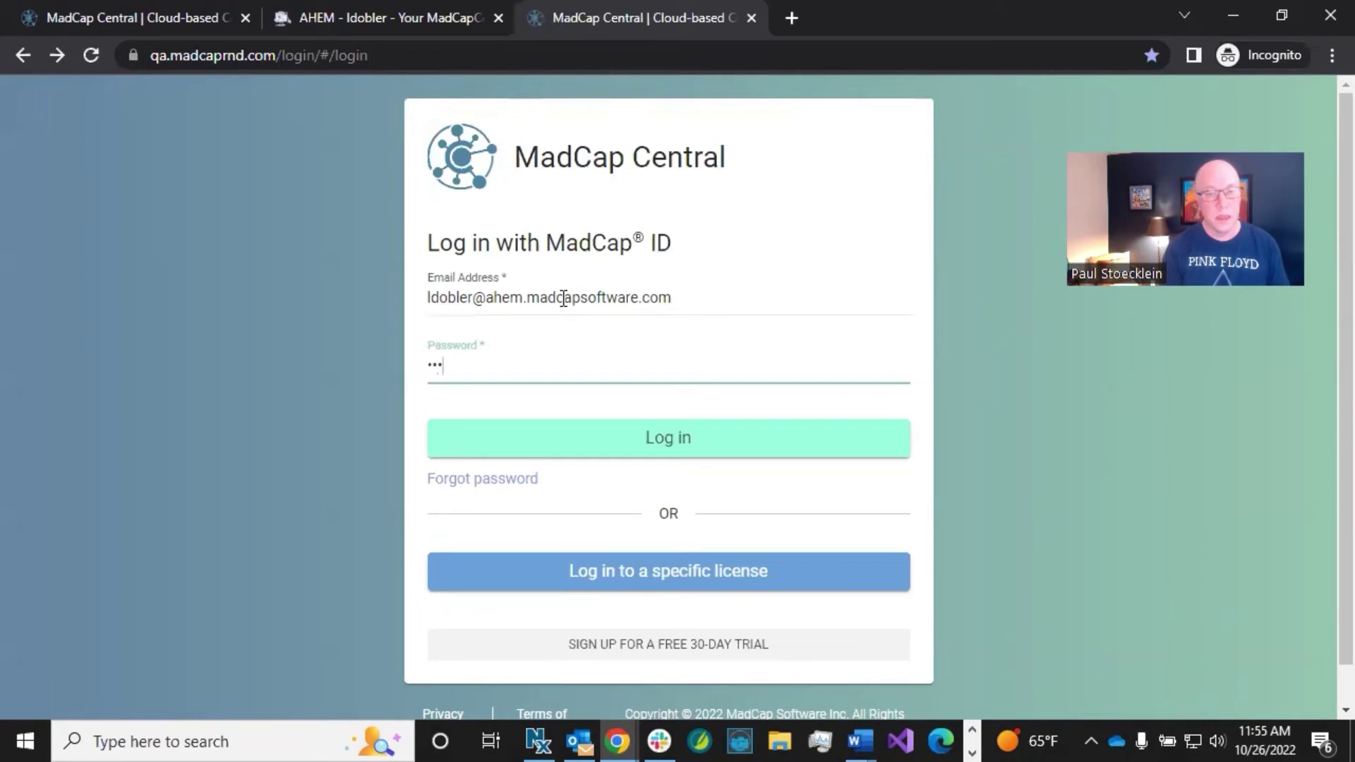
type("••••")
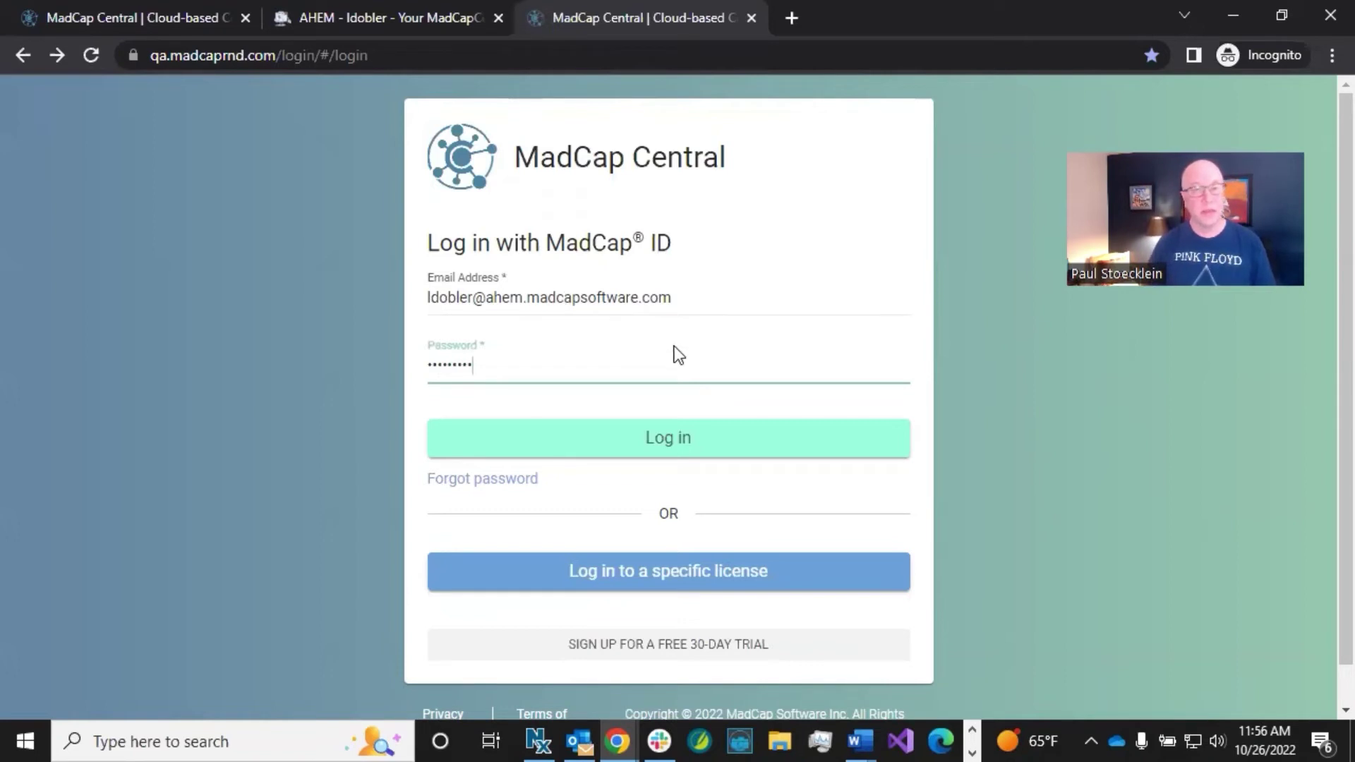
left_click(671, 445)
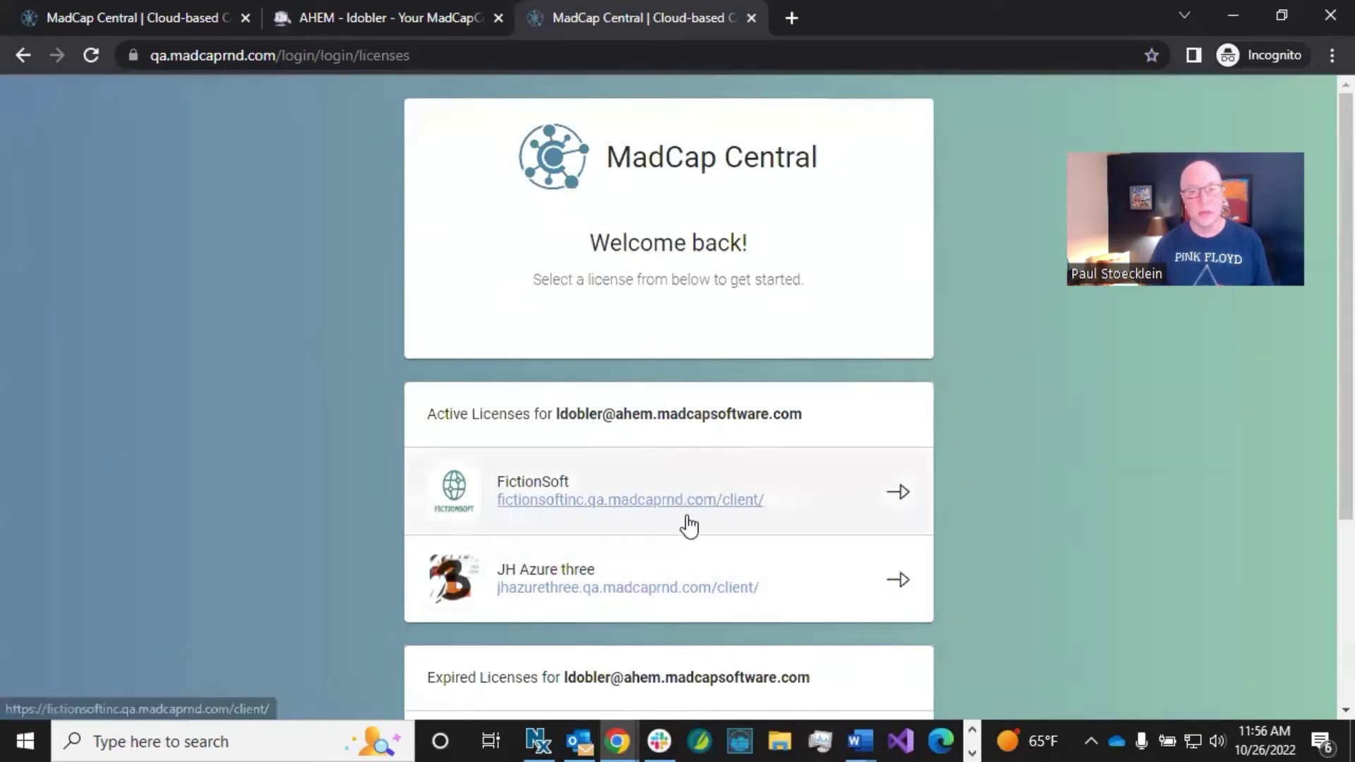
Step: Choose the FictionSoft license and sign in via Microsoft Login
left_click(880, 489)
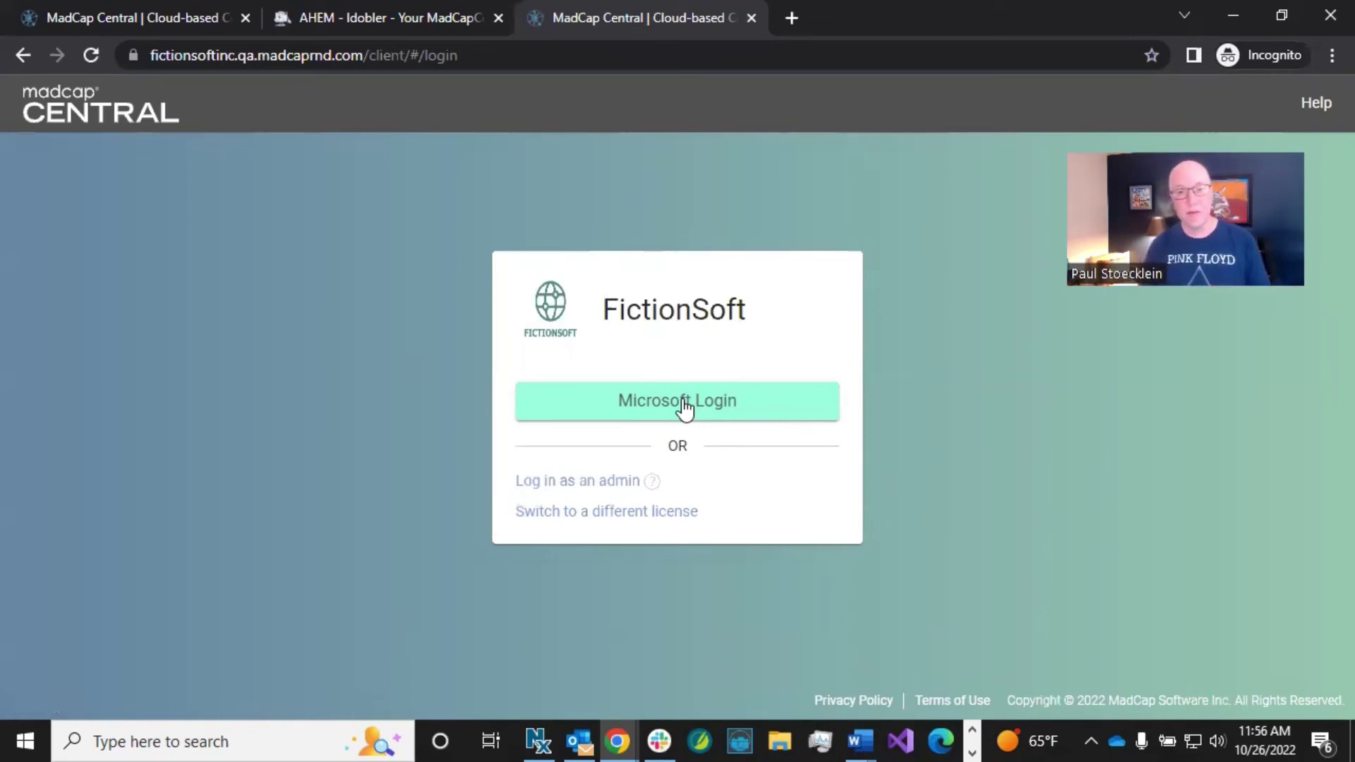
left_click(685, 403)
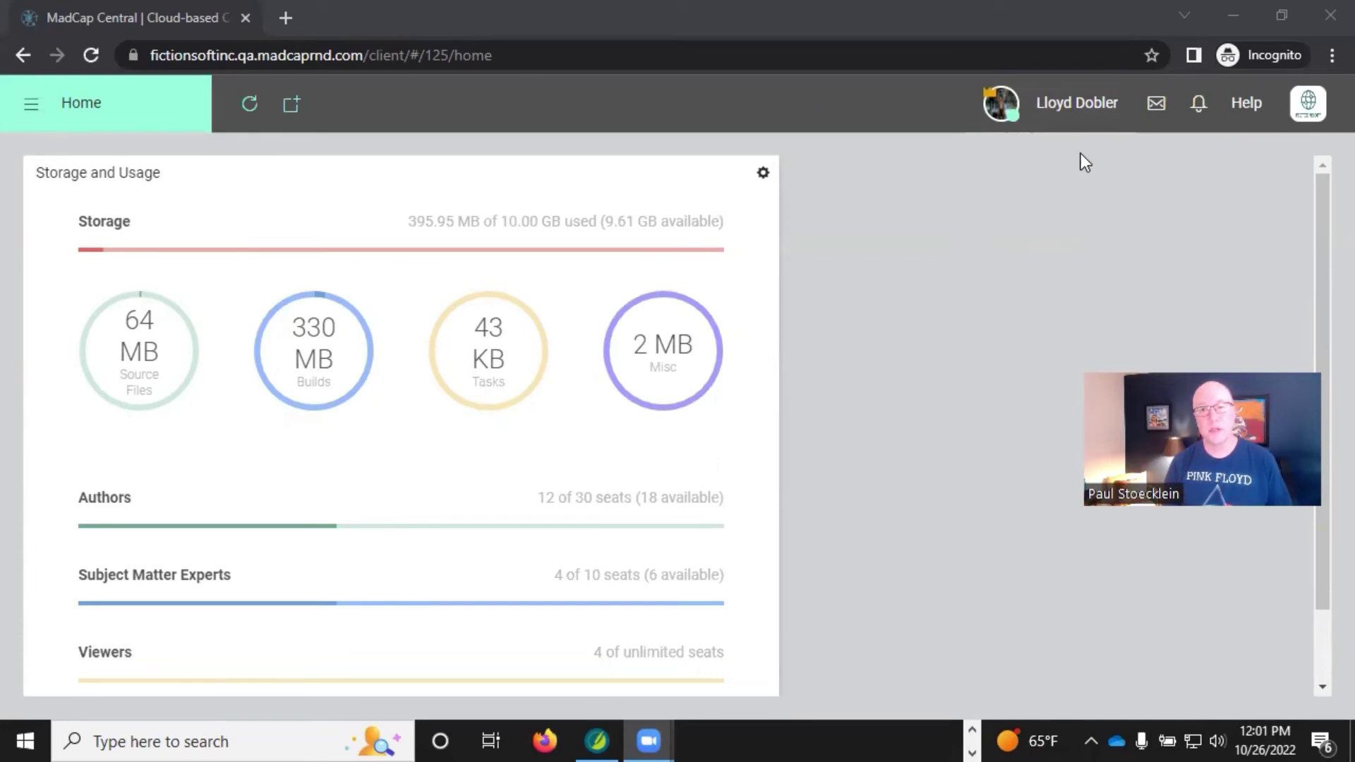
Step: In Profile, tick 'Log out of single sign-on identity provider when logging out of Central'
left_click(1049, 111)
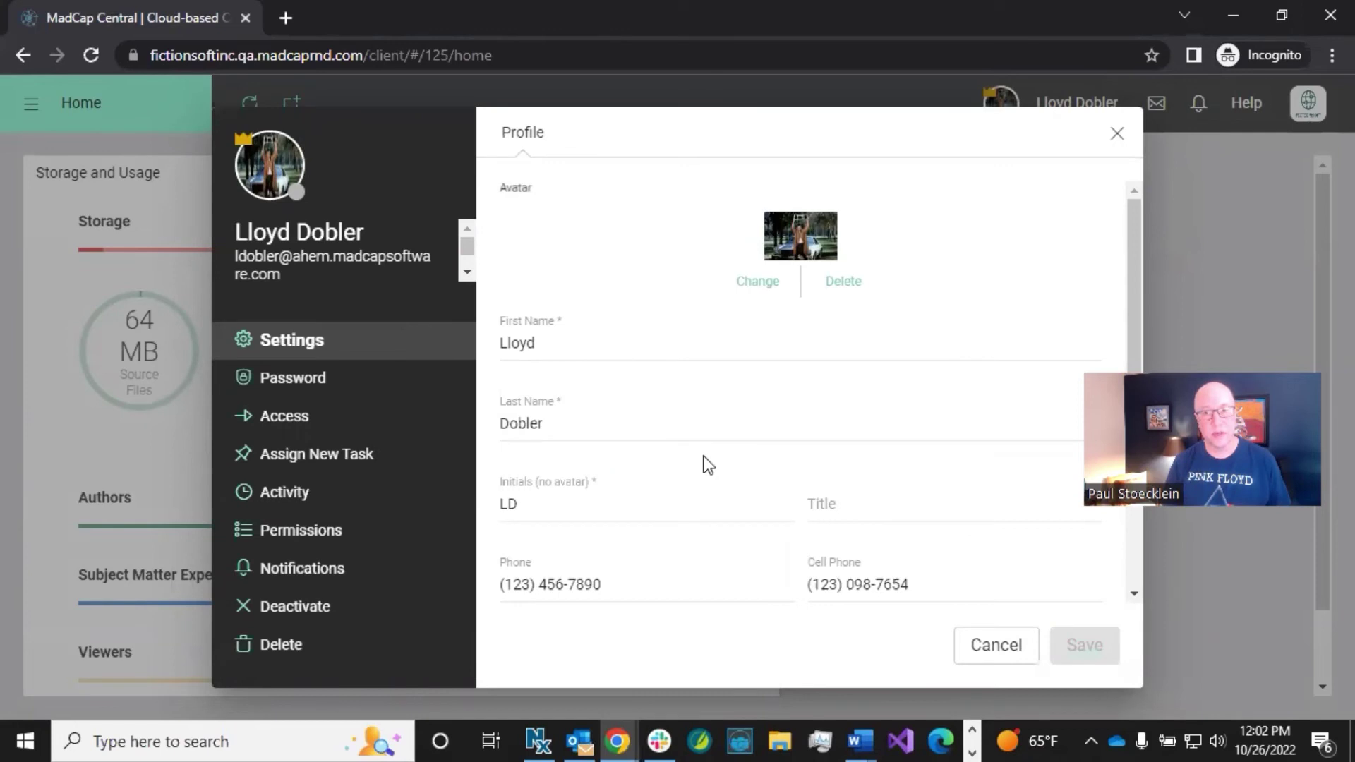
scroll(704, 456, "down", 3)
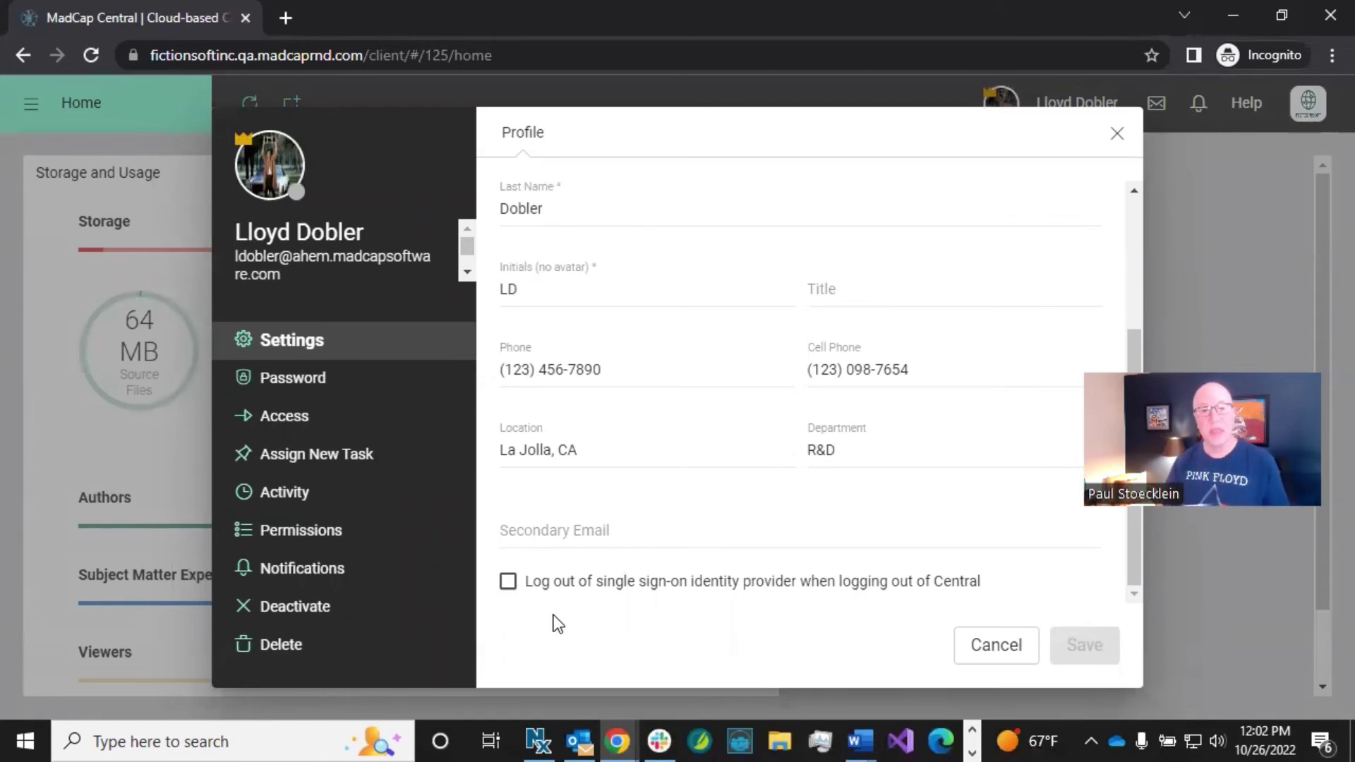
left_click(509, 582)
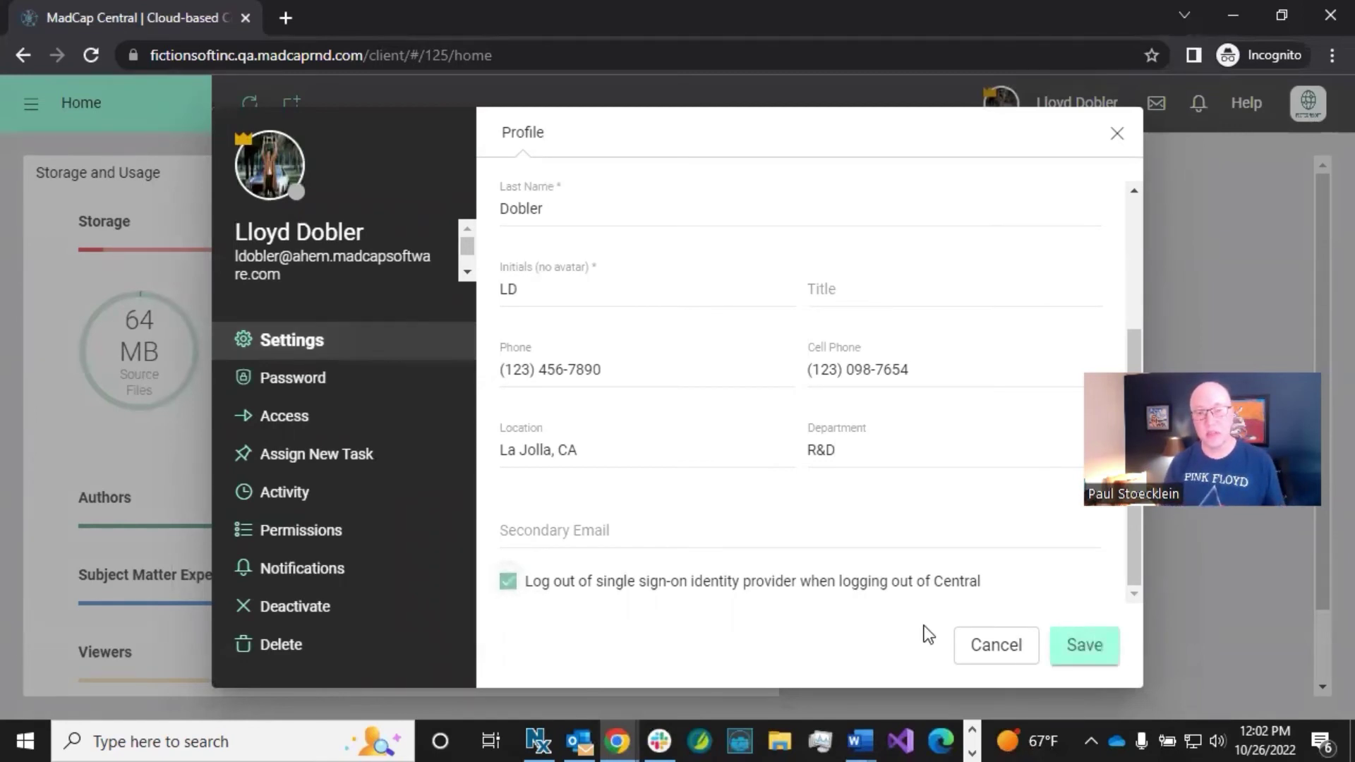